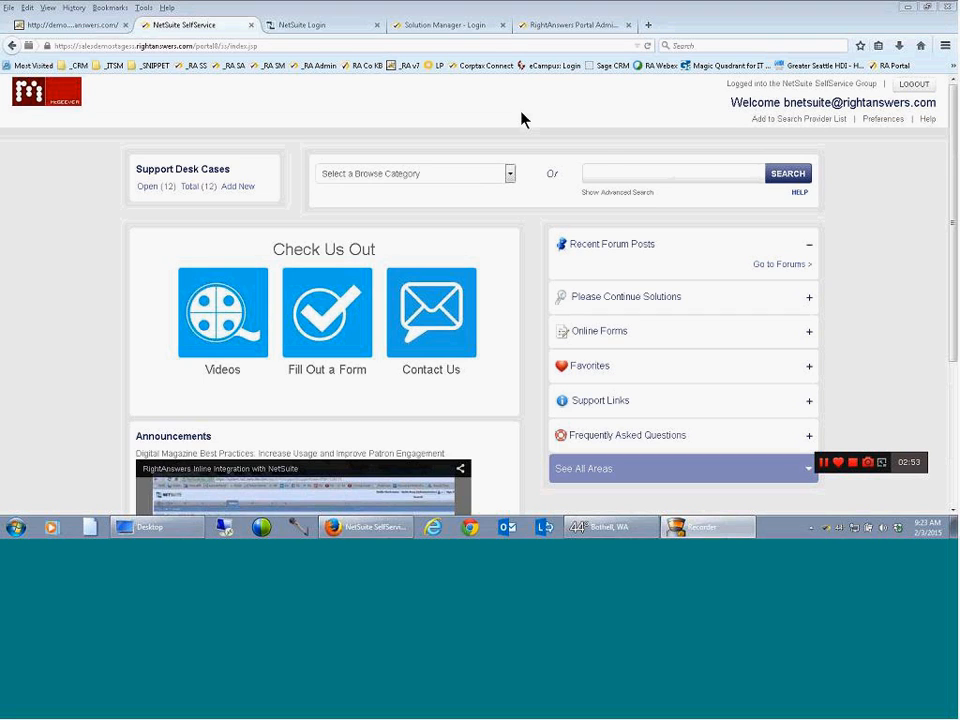
Search the knowledgebase for "how to fax invoicem from lexmark printer"
left_click(607, 169)
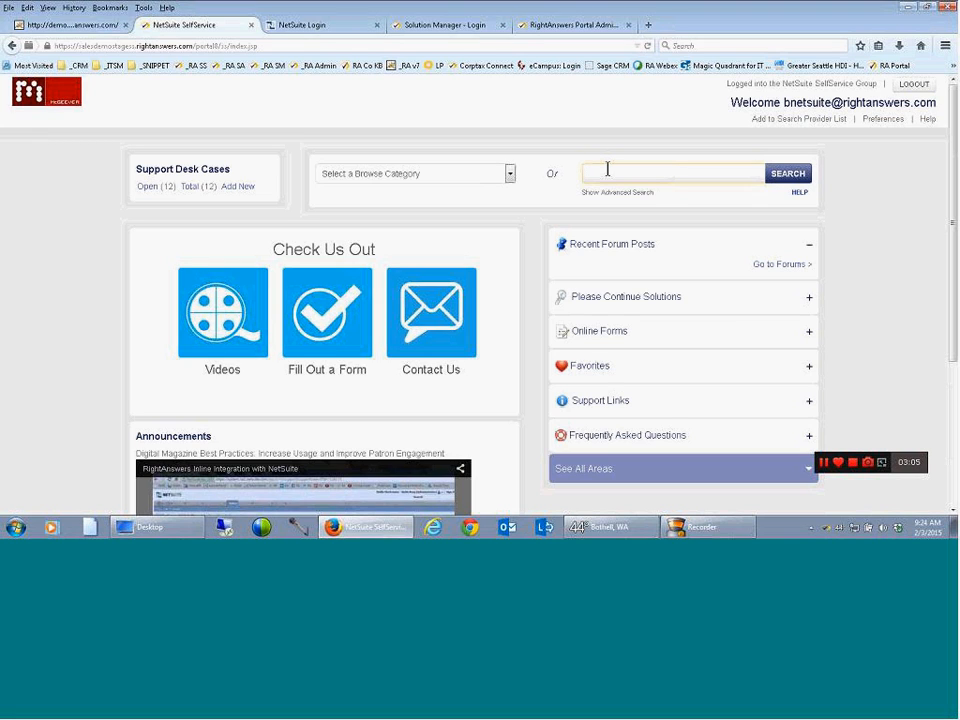
type("how to fax invoicem from lex")
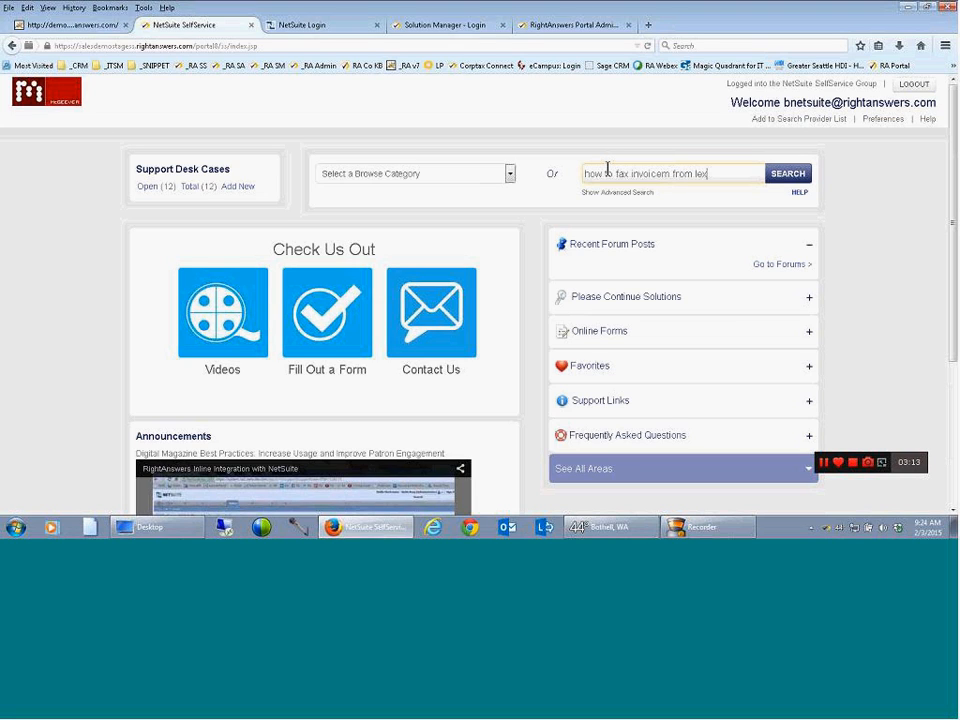
type("mark printer")
left_click(776, 176)
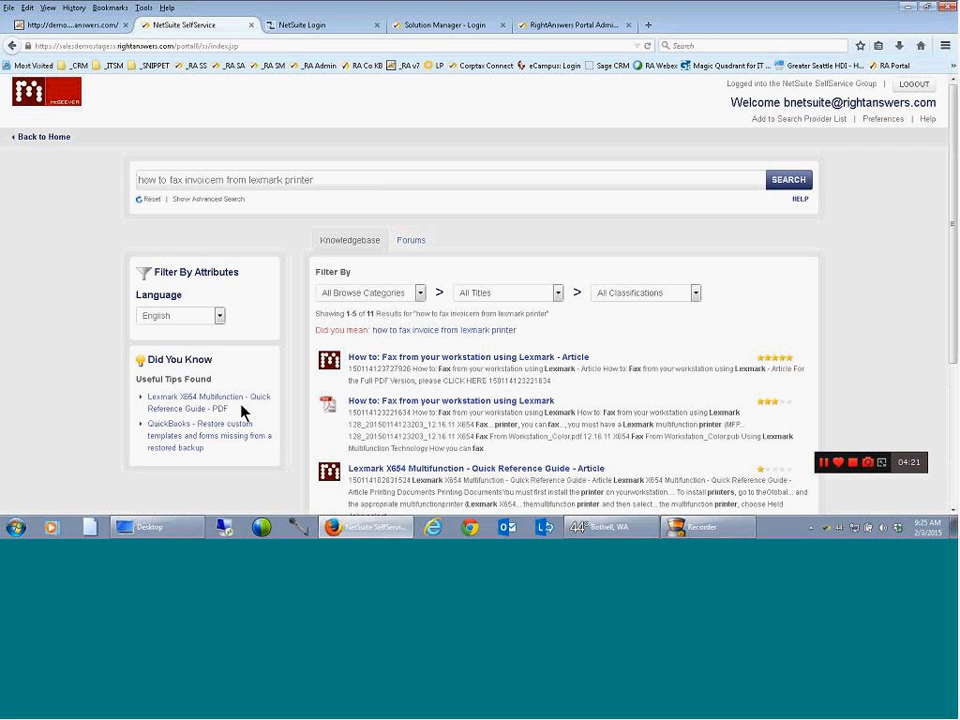
Open the "How to: Fax from your workstation using Lexmark - Article" result and examine its solution, details, comments and available actions
mouse_move(328, 363)
left_click(422, 364)
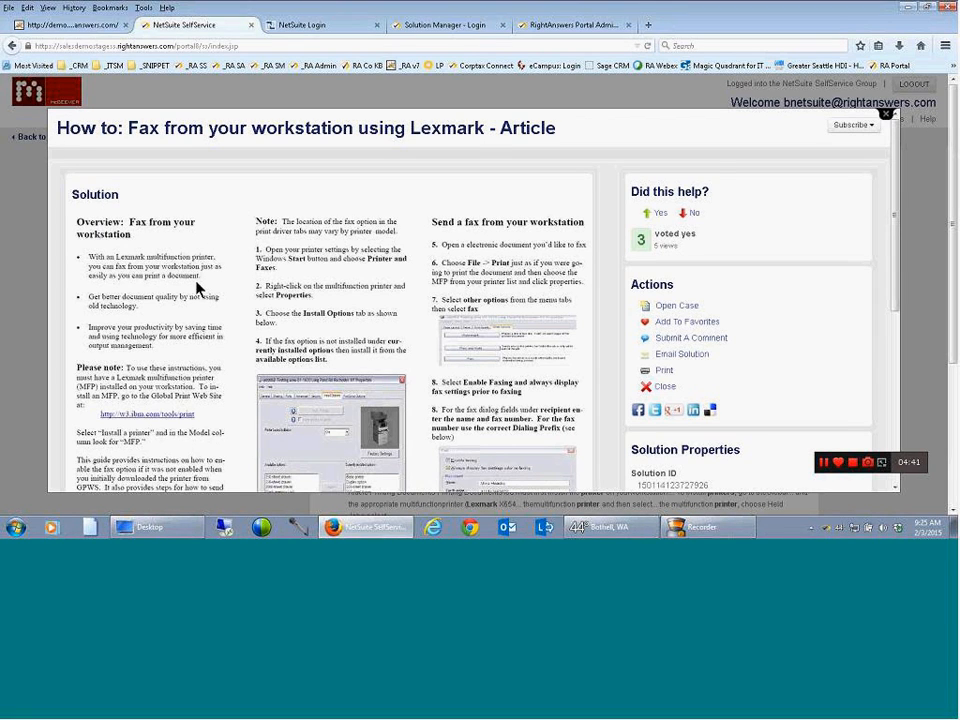
left_click_drag(896, 240, 898, 312)
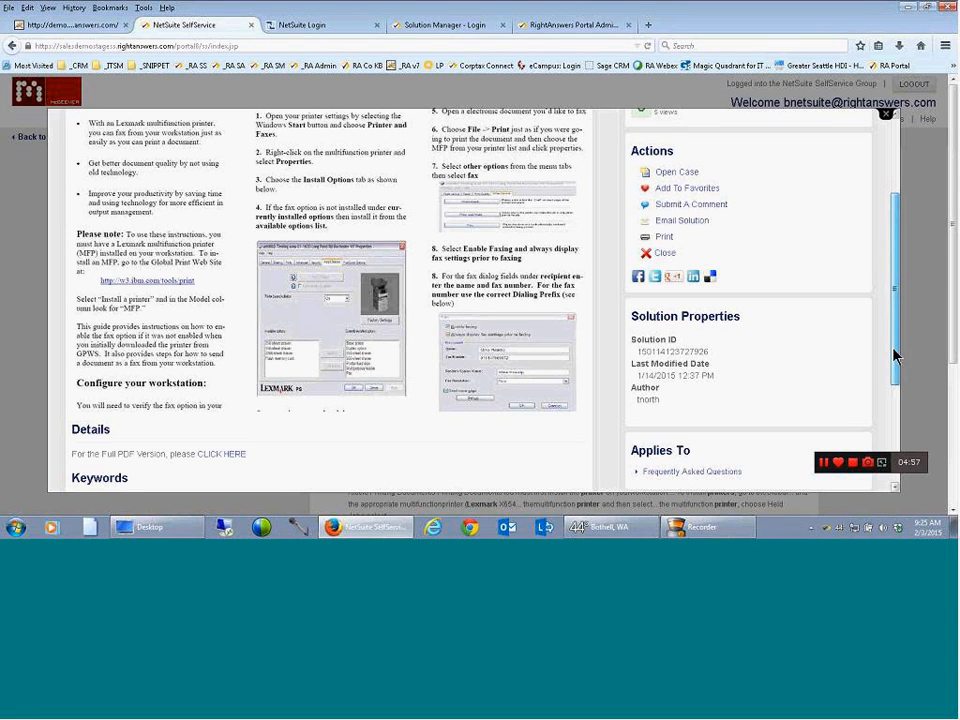
scroll(897, 340, "up", 1)
scroll(899, 322, "up", 3)
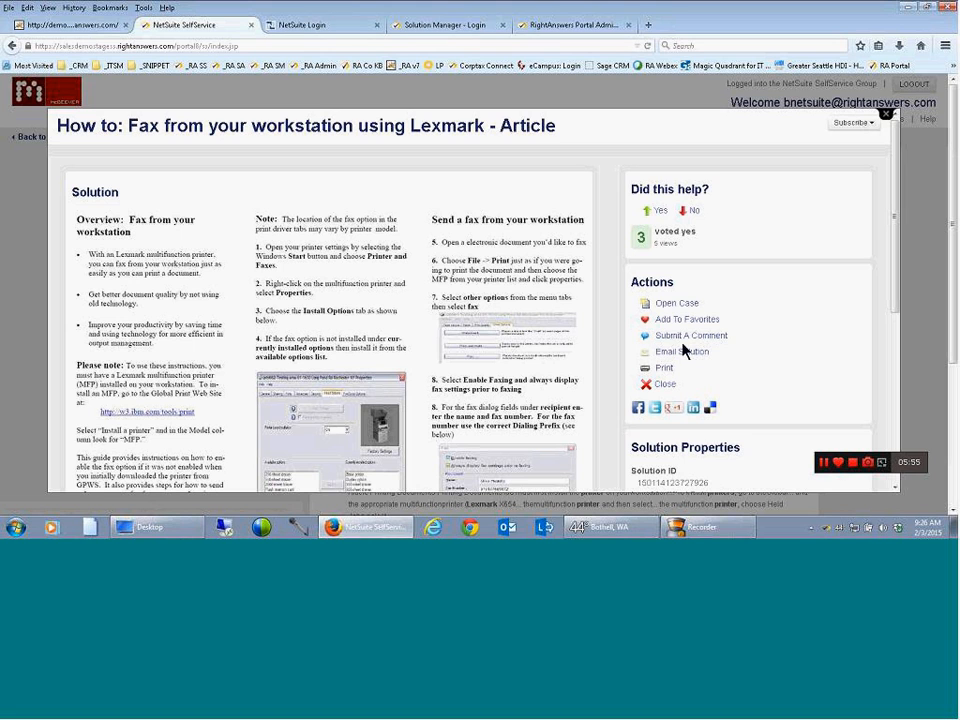
left_click_drag(894, 253, 894, 395)
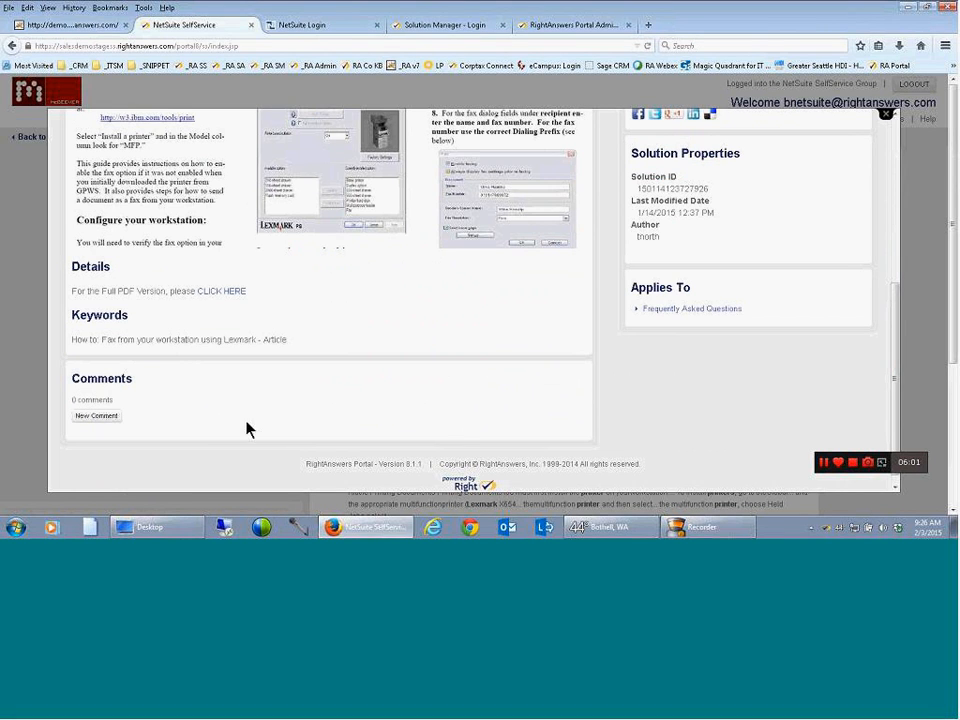
left_click_drag(896, 368, 904, 257)
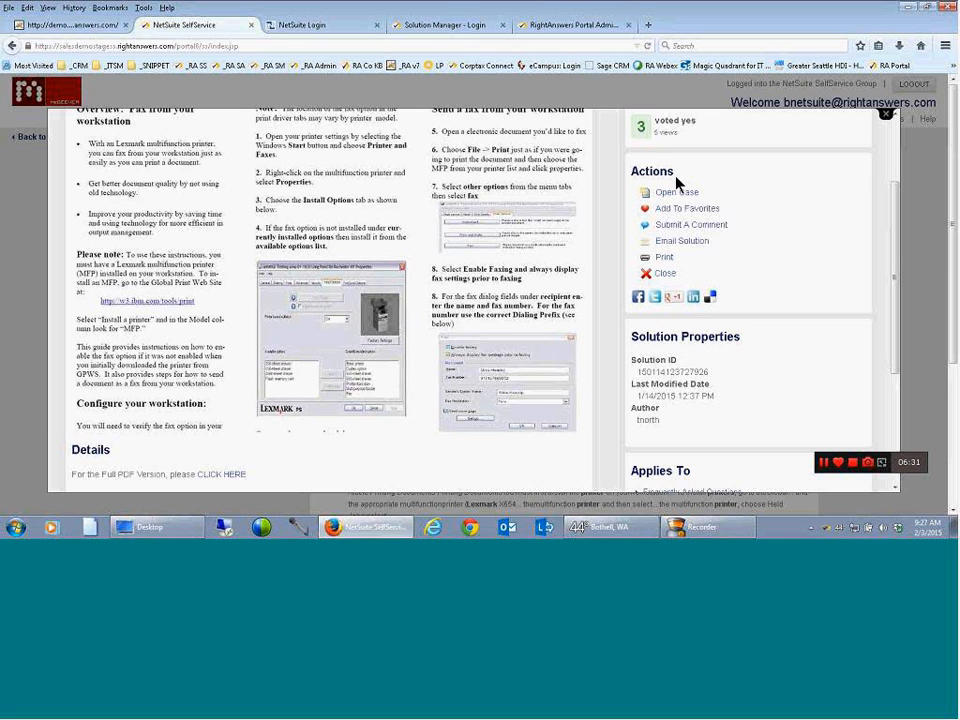
left_click_drag(895, 256, 900, 188)
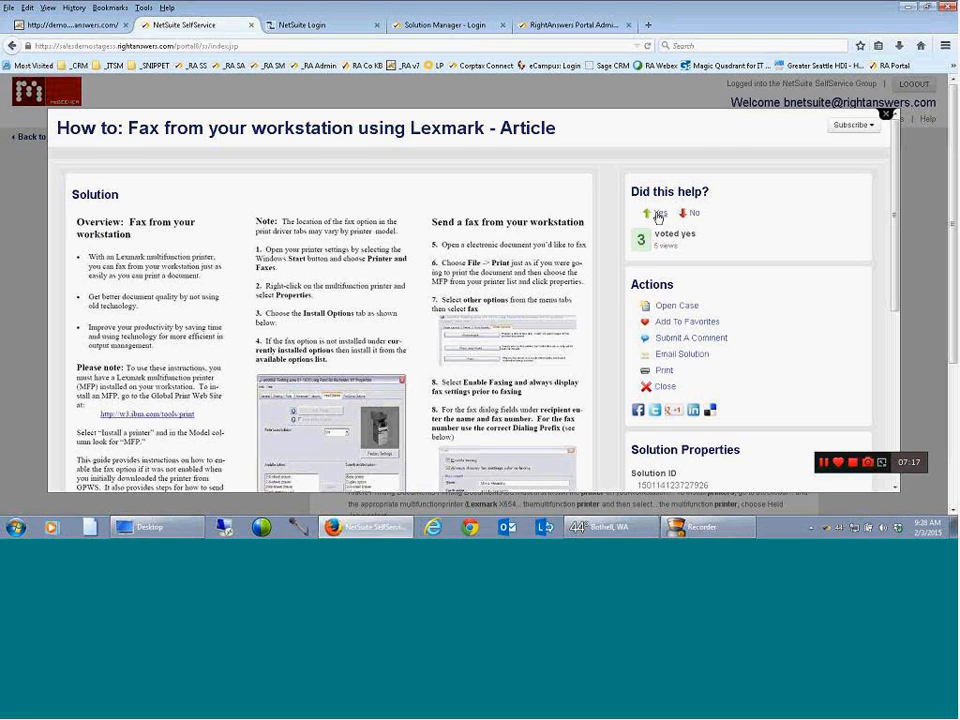
Vote that the Lexmark fax article helped, view its update subscription form, and return to the portal home page
left_click(657, 213)
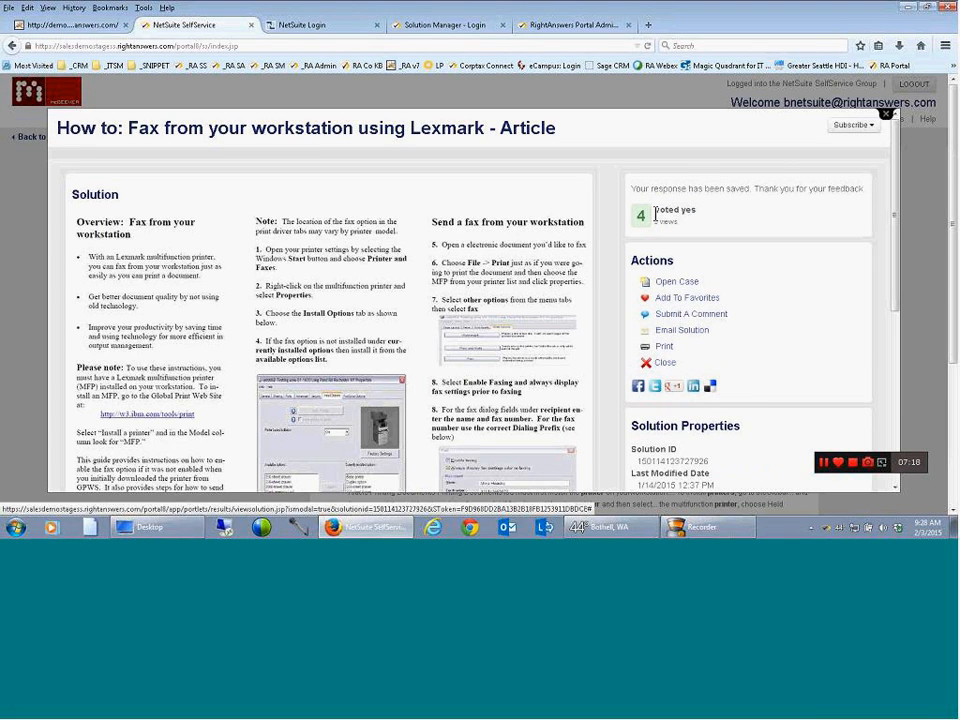
left_click(856, 128)
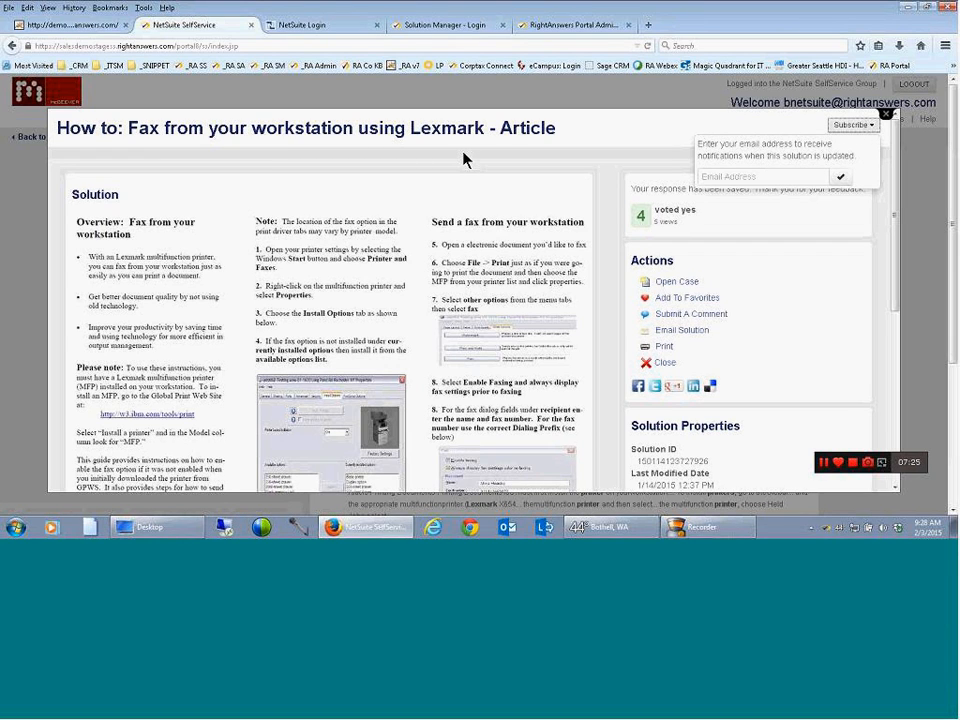
left_click(709, 176)
left_click(886, 116)
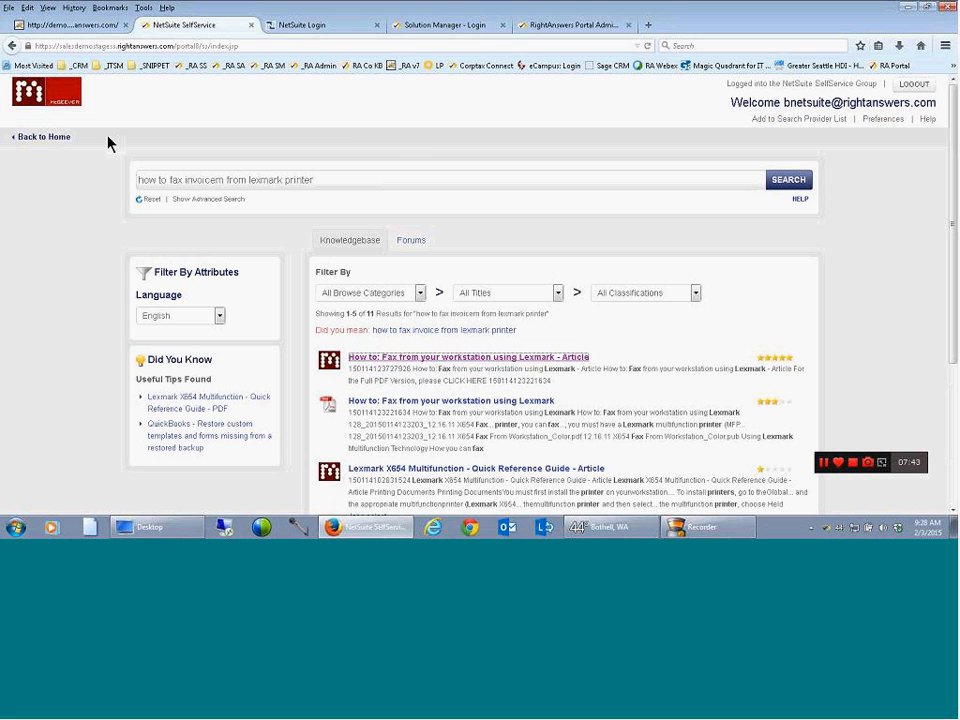
left_click(64, 141)
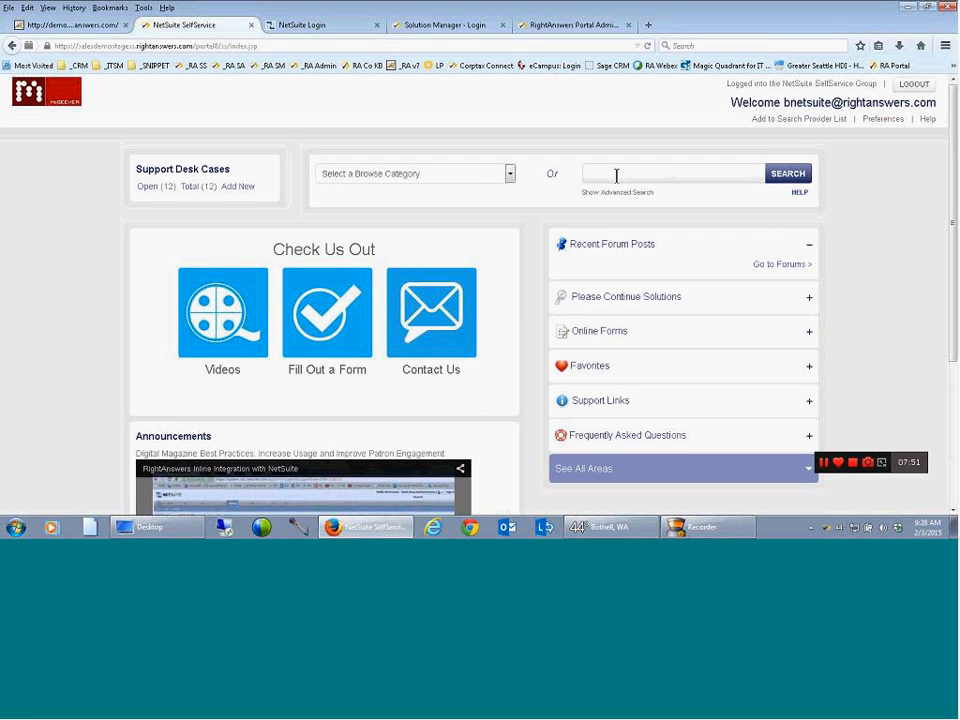
View the thread "What systems do you like for internal training?" in the Internal Training forum and return to the home page
left_click(758, 266)
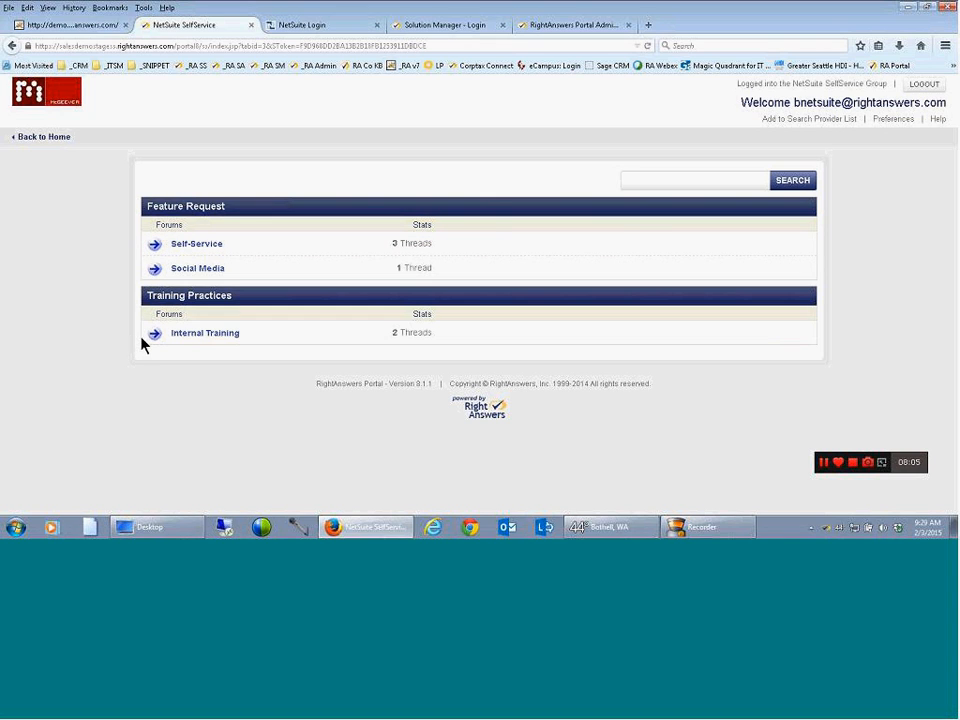
left_click(214, 336)
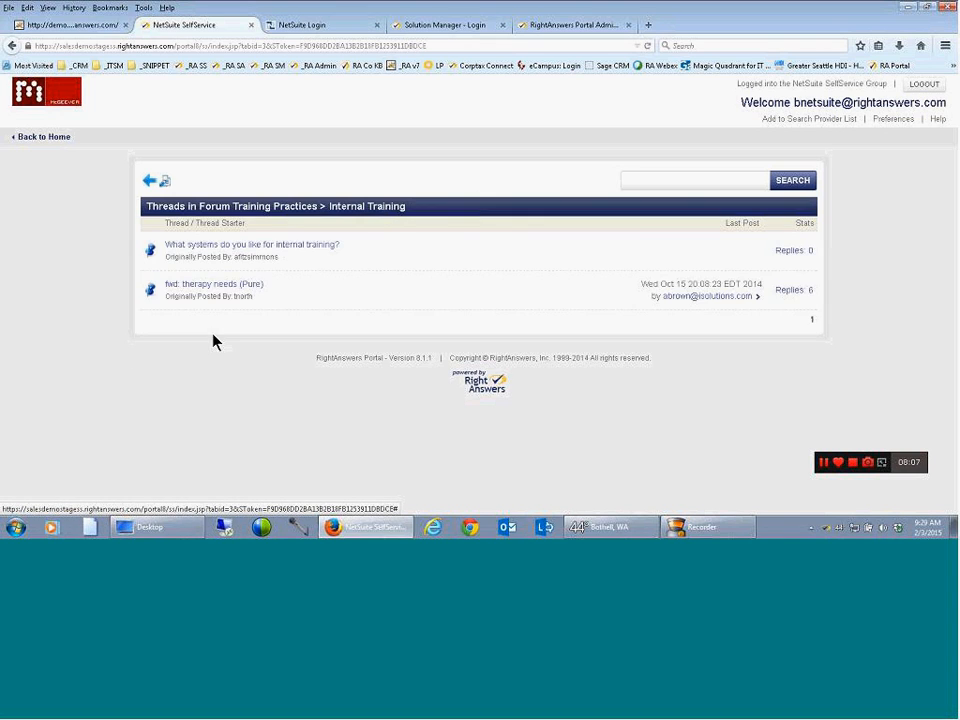
left_click(218, 246)
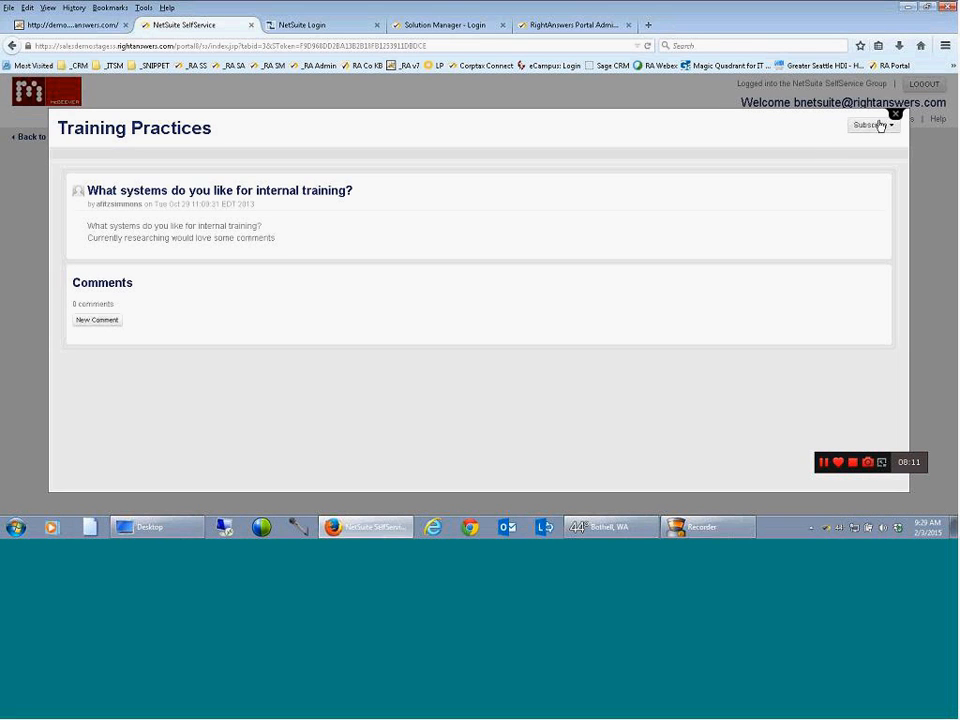
left_click(896, 117)
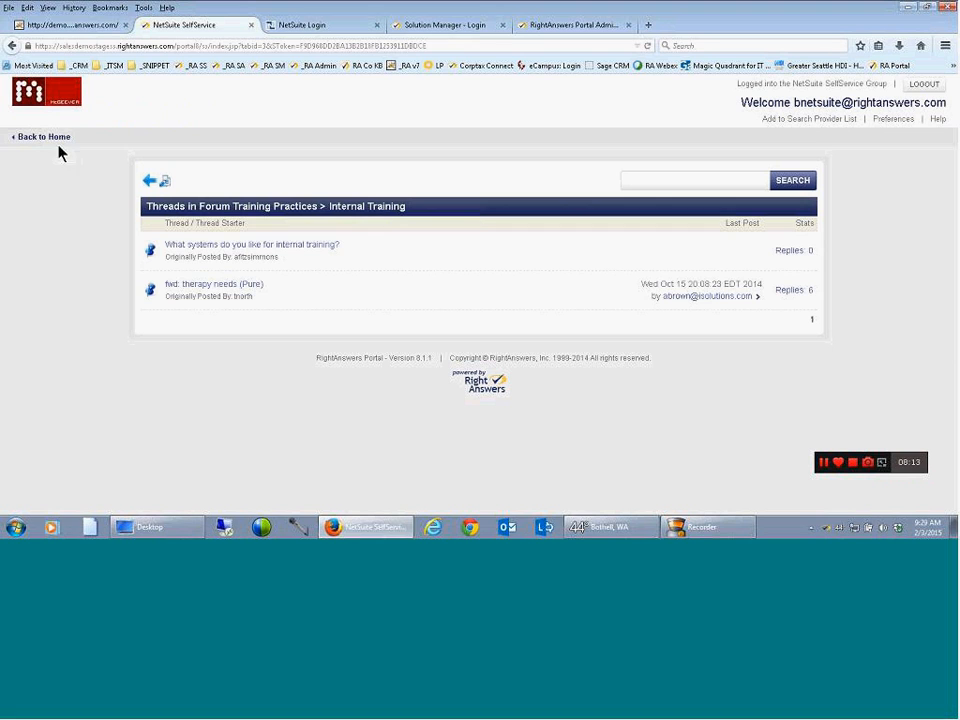
left_click(53, 140)
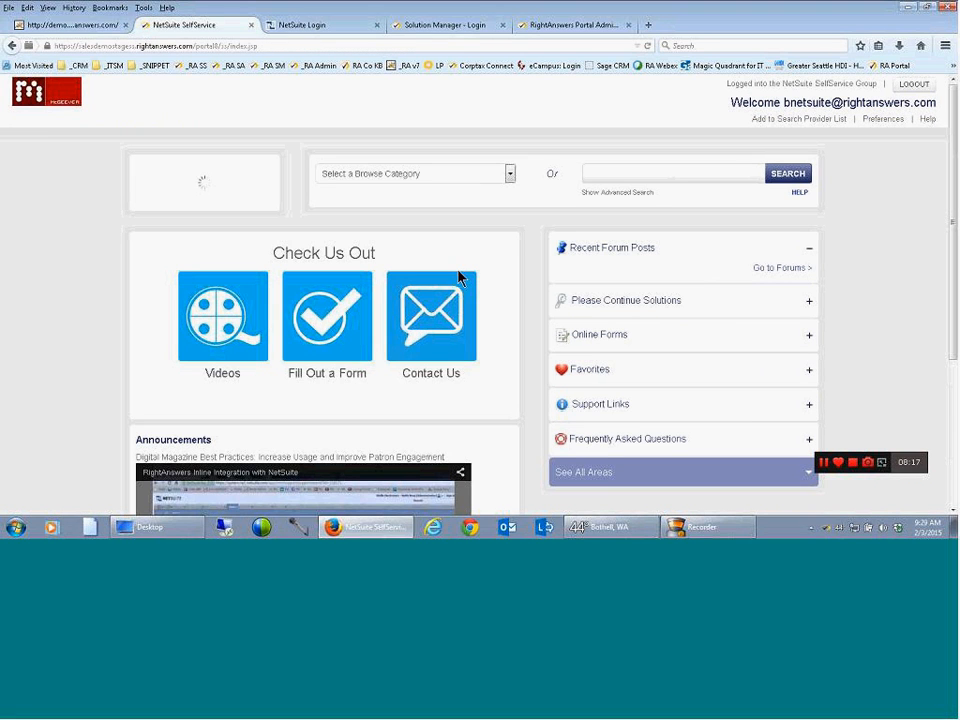
Mark "Free up space on your hard drive" as done in the unfinished Slow Application Performance Checklist and reopen the checklist to verify it
left_click(806, 301)
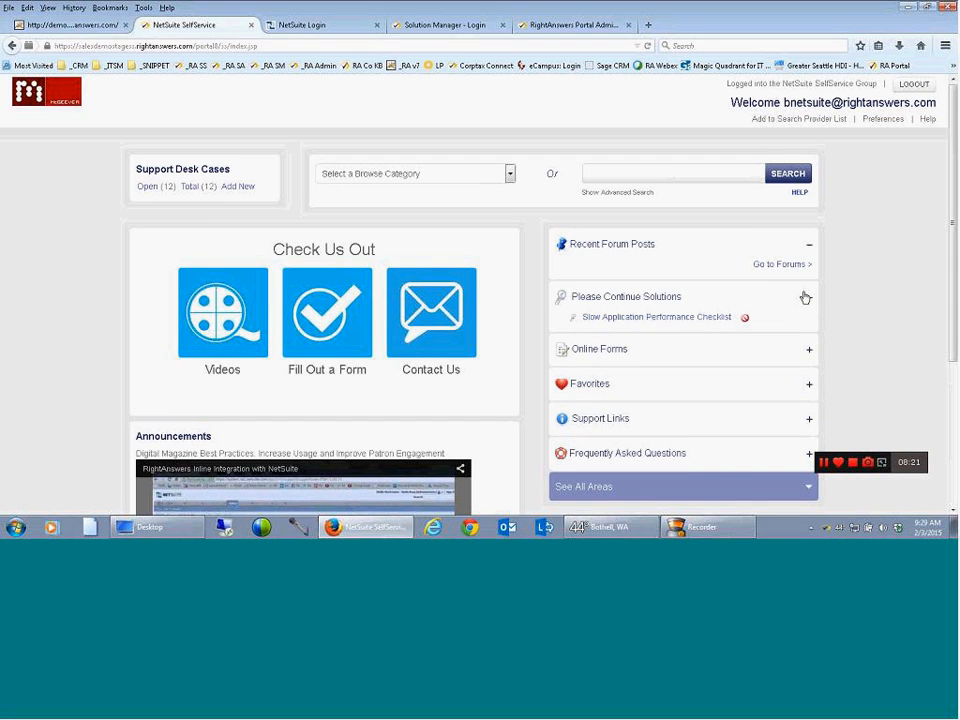
left_click(685, 327)
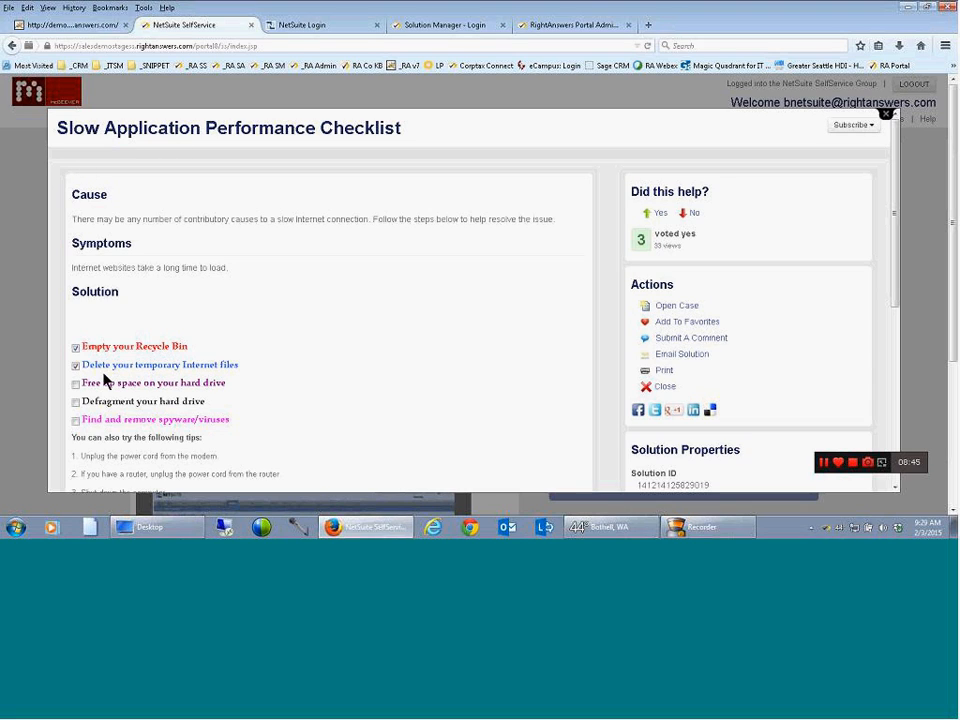
left_click(76, 385)
left_click(885, 116)
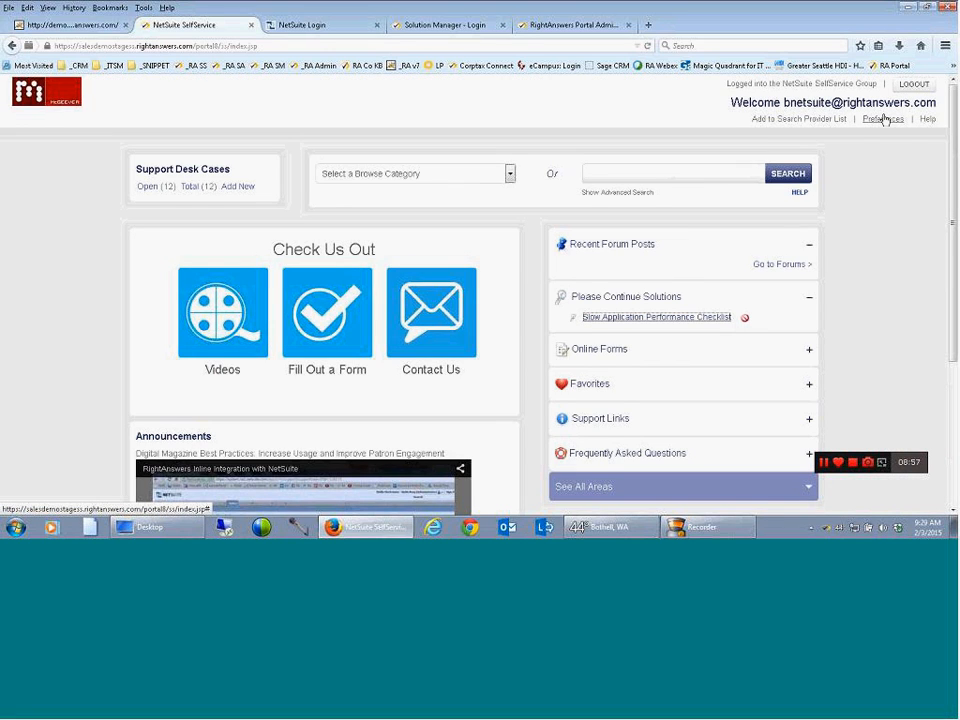
left_click(686, 318)
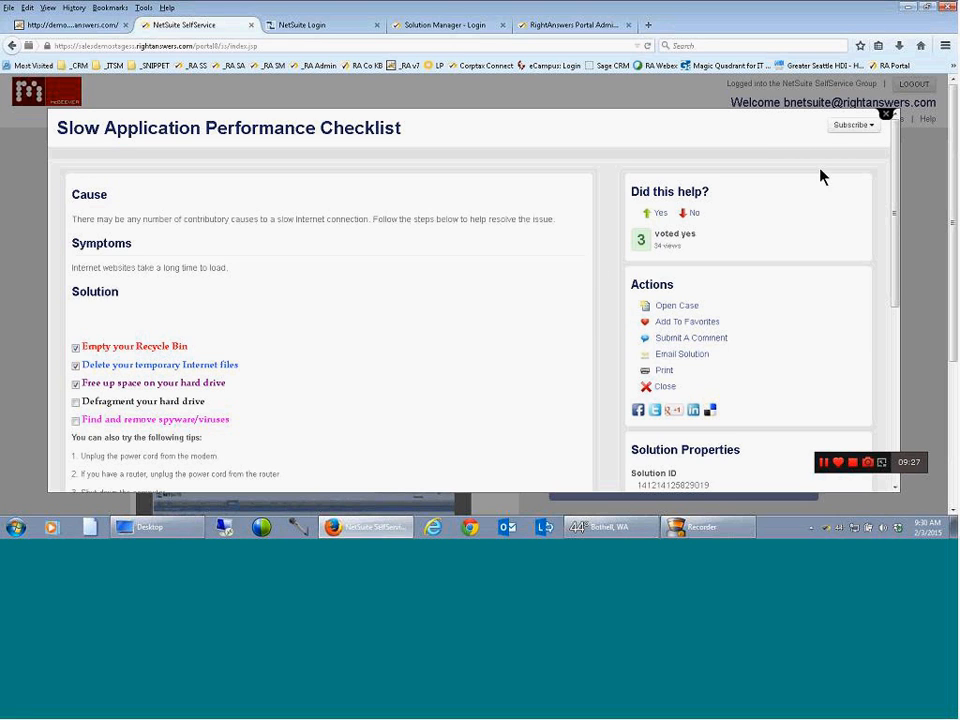
left_click(887, 116)
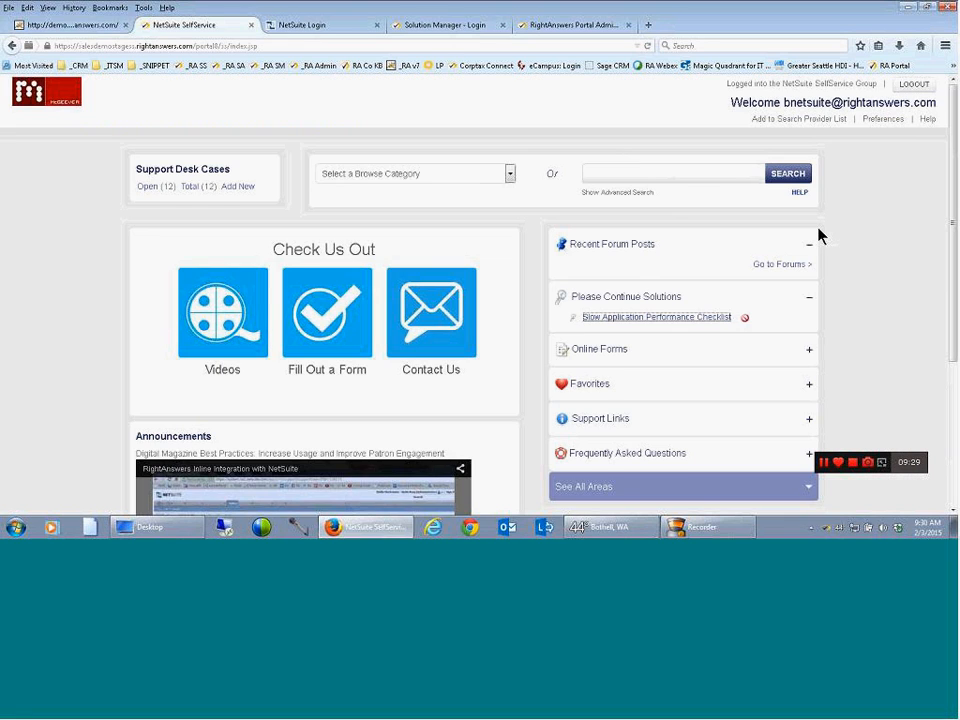
Submit the Software Request online form with Windows Operating System 9, Office 2010 and the special requirement "permissions"
left_click(808, 352)
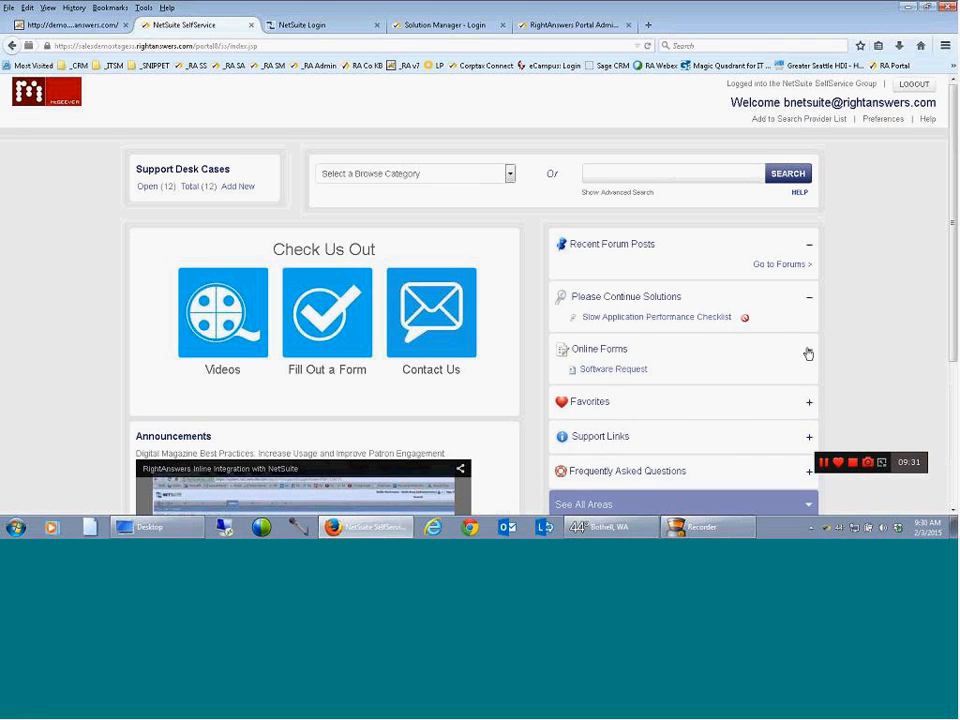
left_click(637, 372)
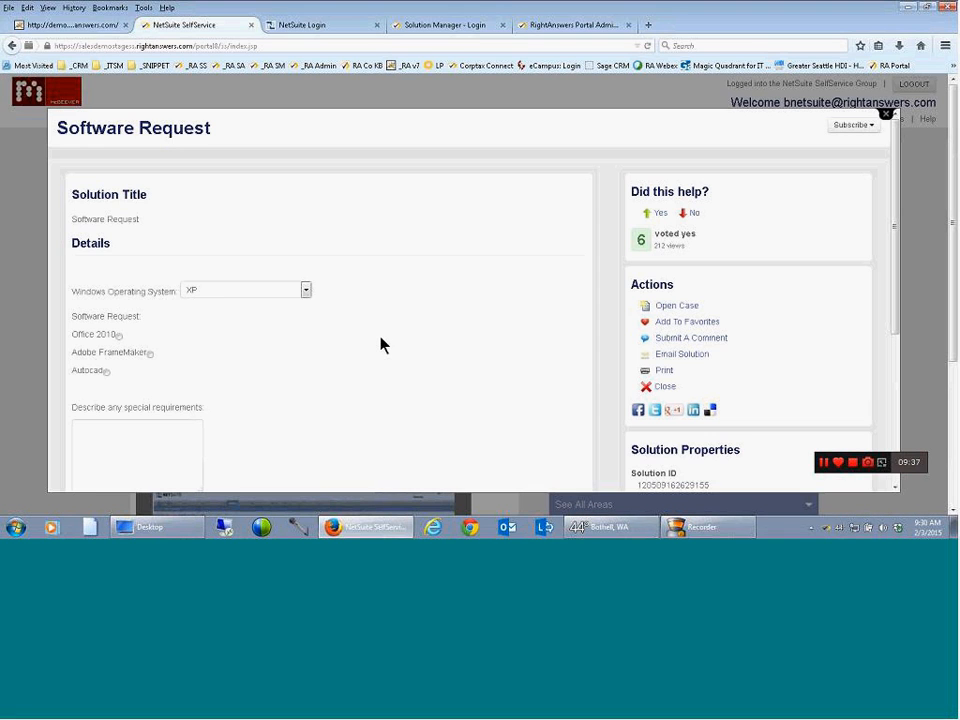
left_click(305, 290)
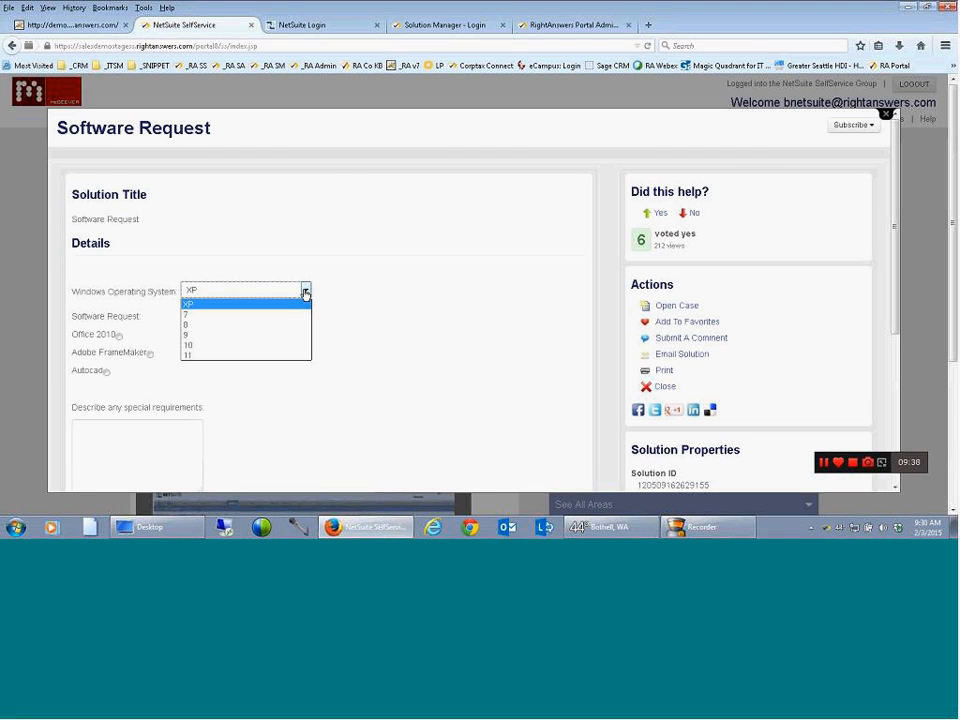
left_click(205, 336)
left_click(118, 336)
left_click(97, 429)
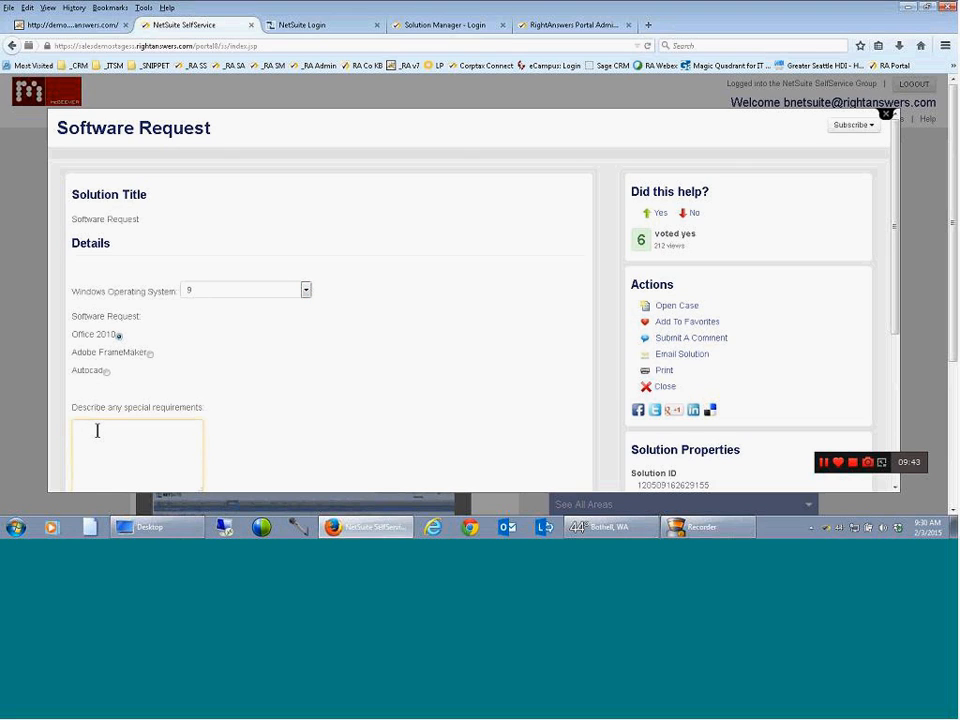
type("permissions")
scroll(379, 446, "down", 1)
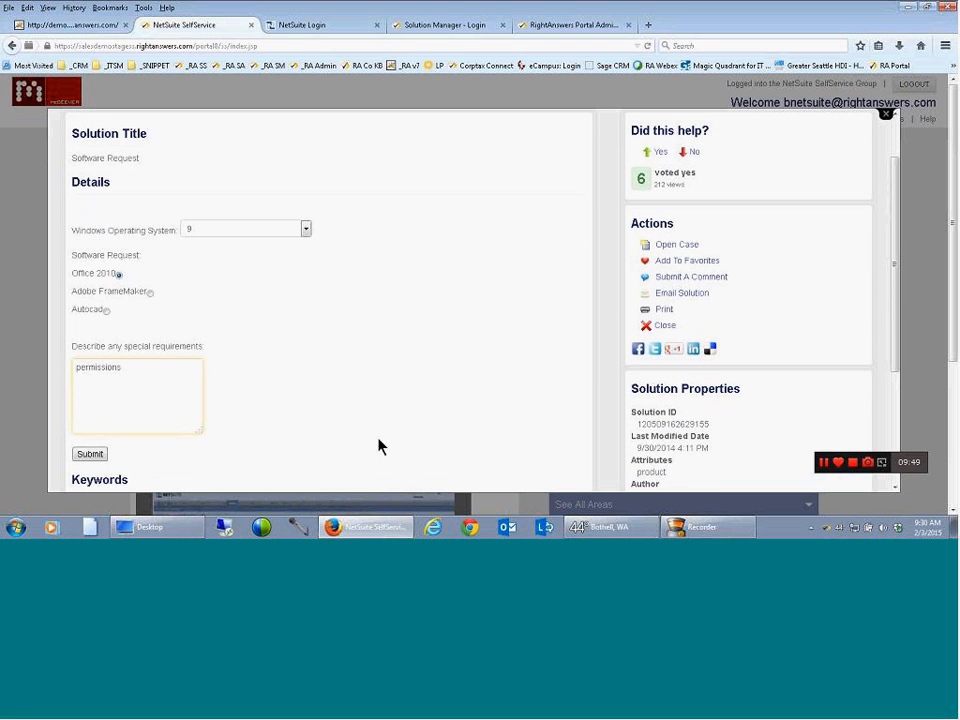
left_click(90, 455)
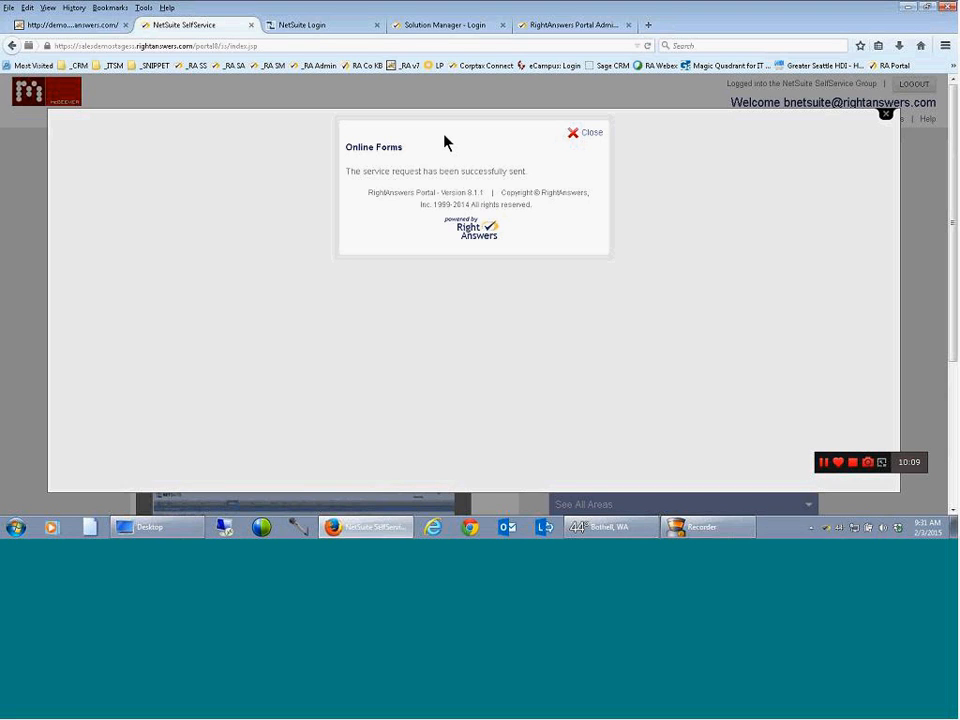
left_click(587, 133)
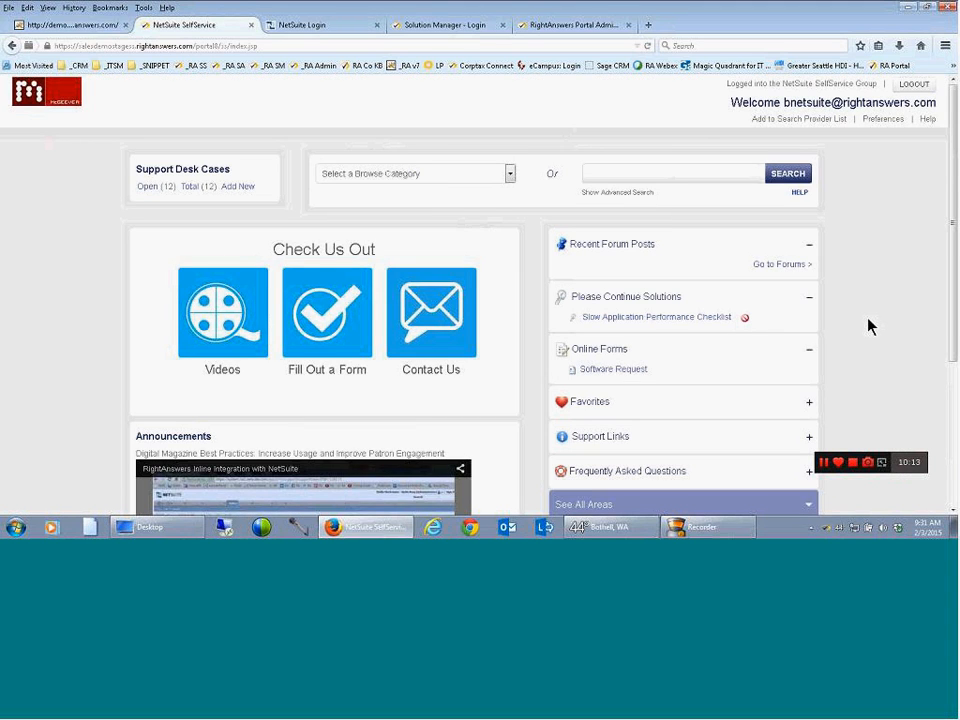
Expand the Favorites, Support Links and Frequently Asked Questions sections on the home page to view their entries
scroll(868, 326, "down", 3)
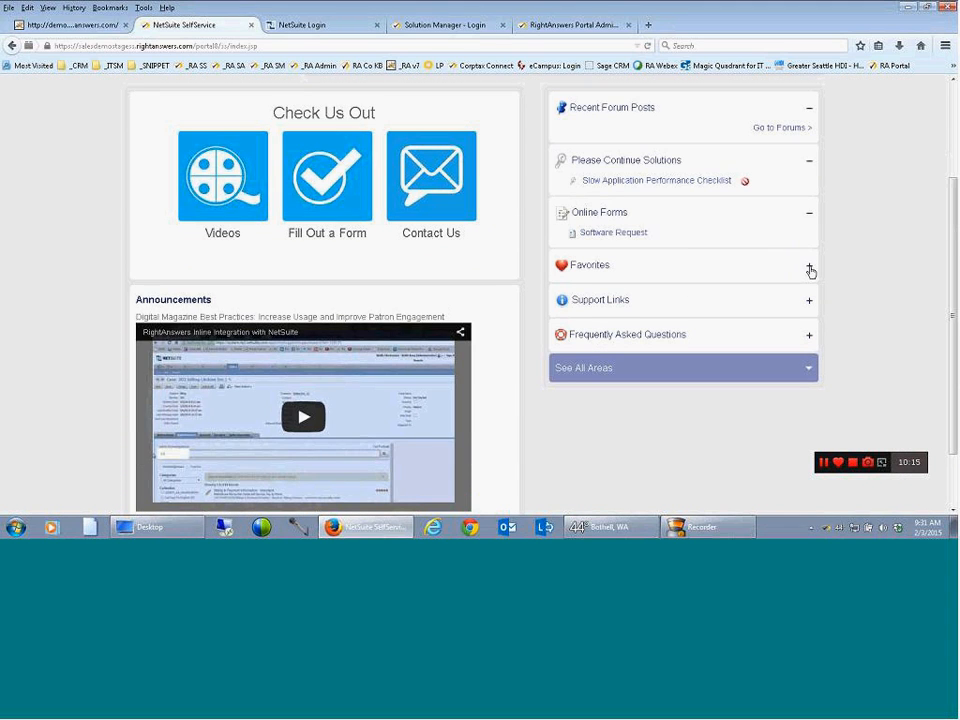
left_click(810, 270)
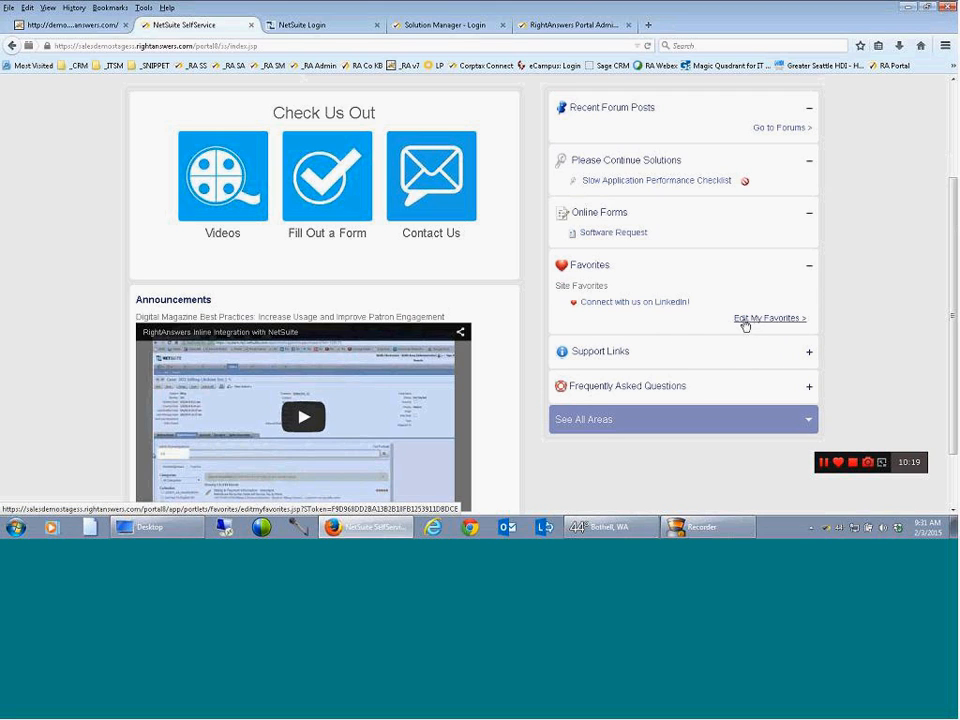
left_click(809, 357)
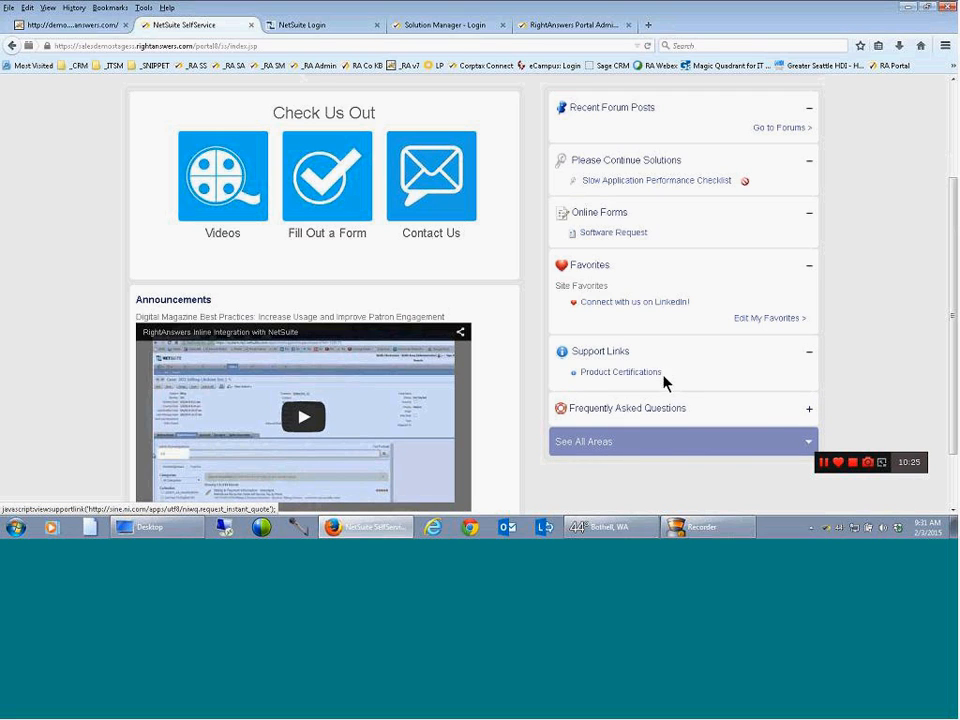
left_click(809, 410)
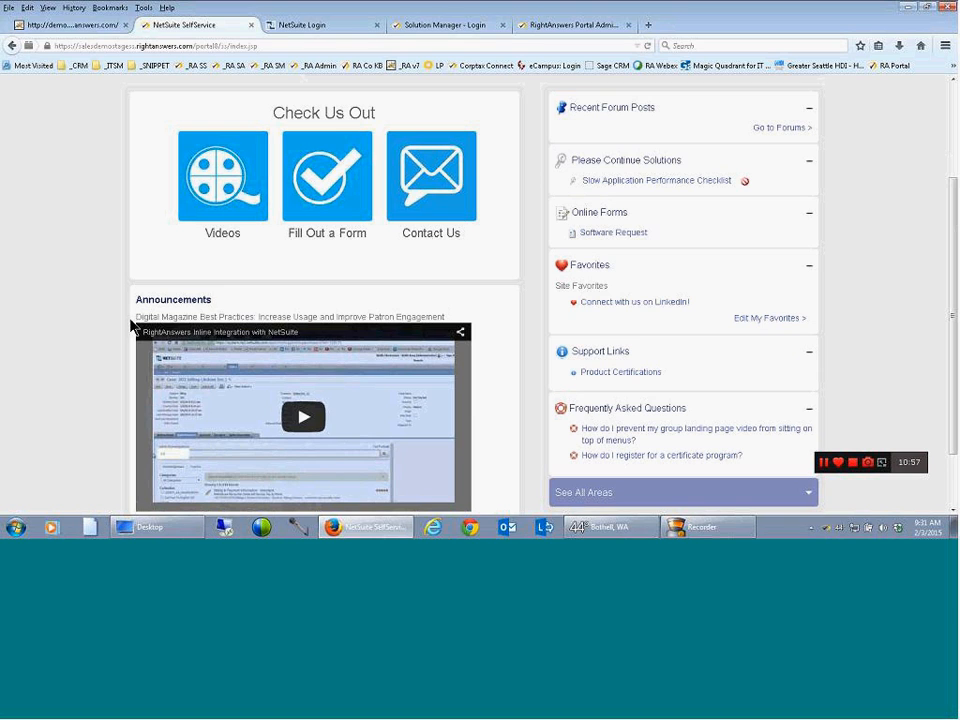
scroll(122, 330, "down", 2)
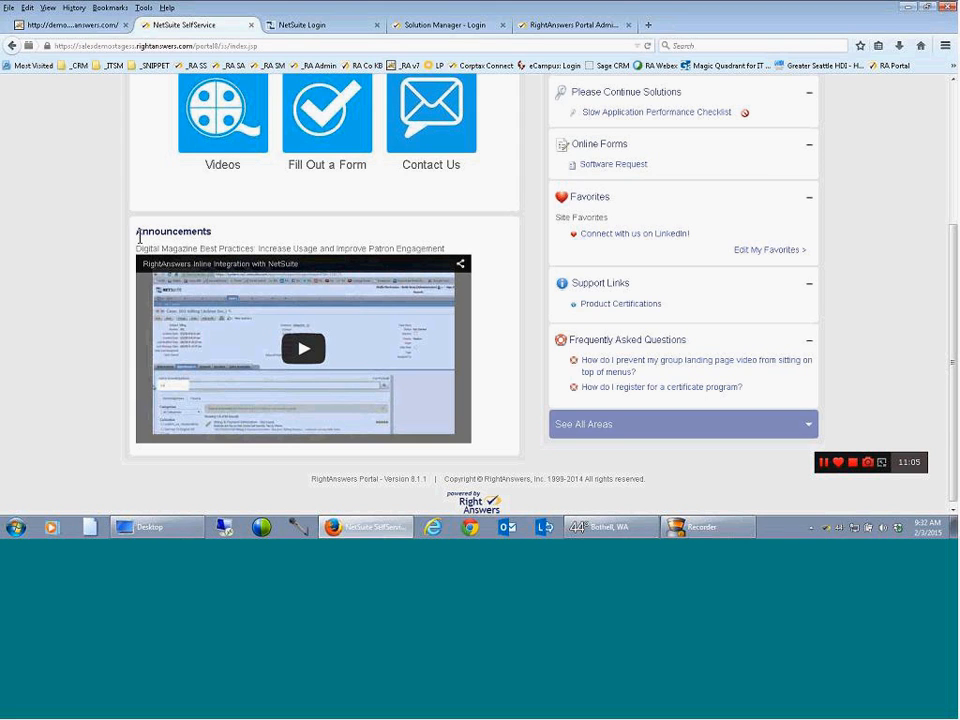
scroll(140, 237, "up", 5)
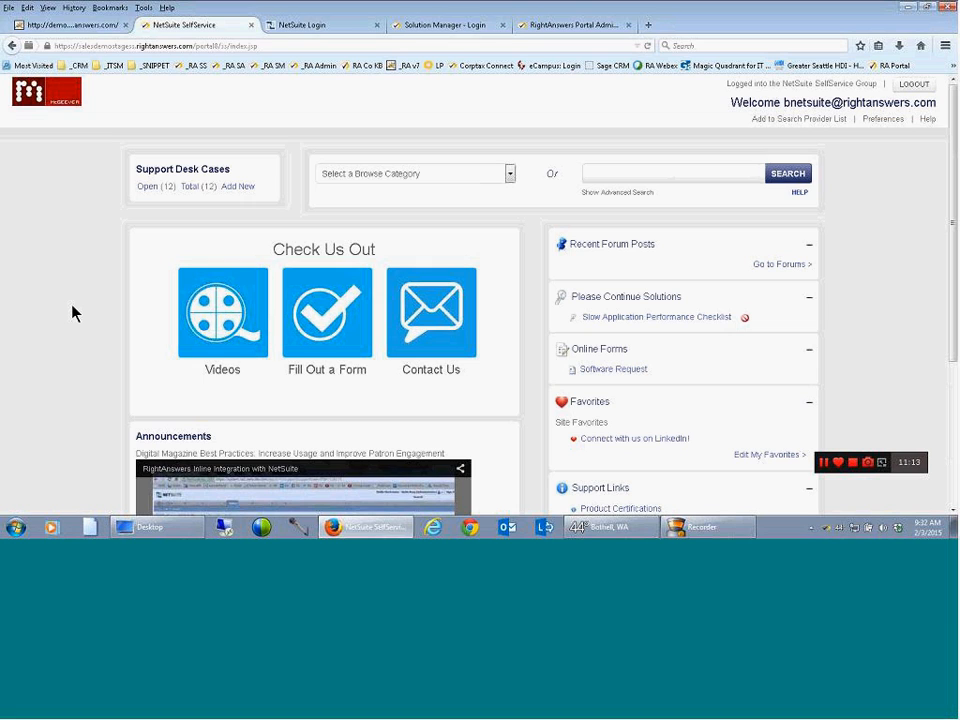
scroll(72, 313, "down", 3)
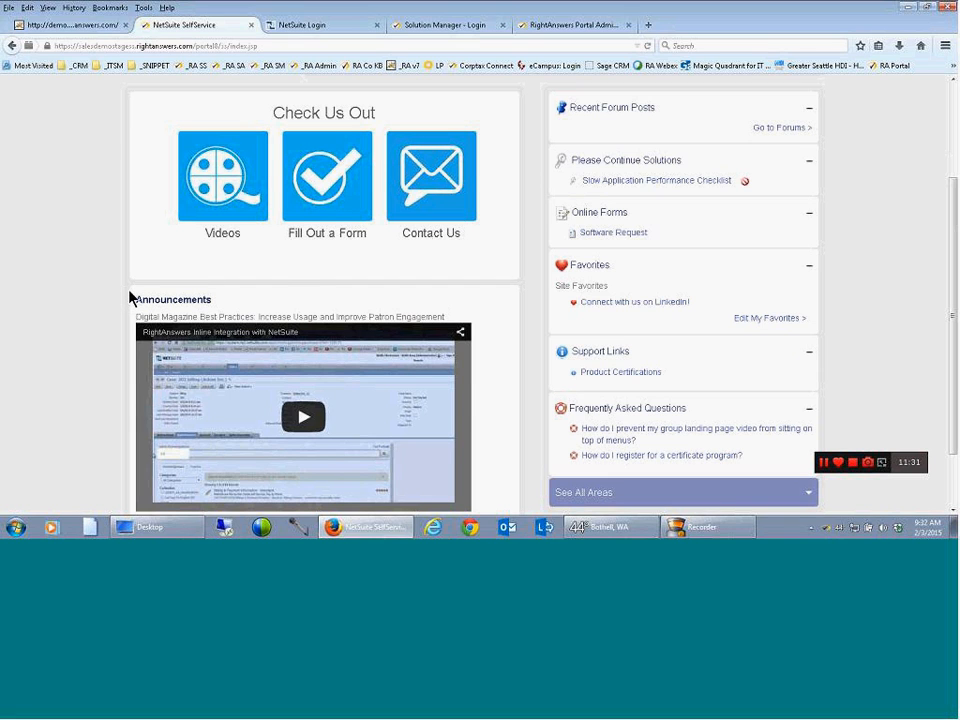
scroll(127, 297, "up", 3)
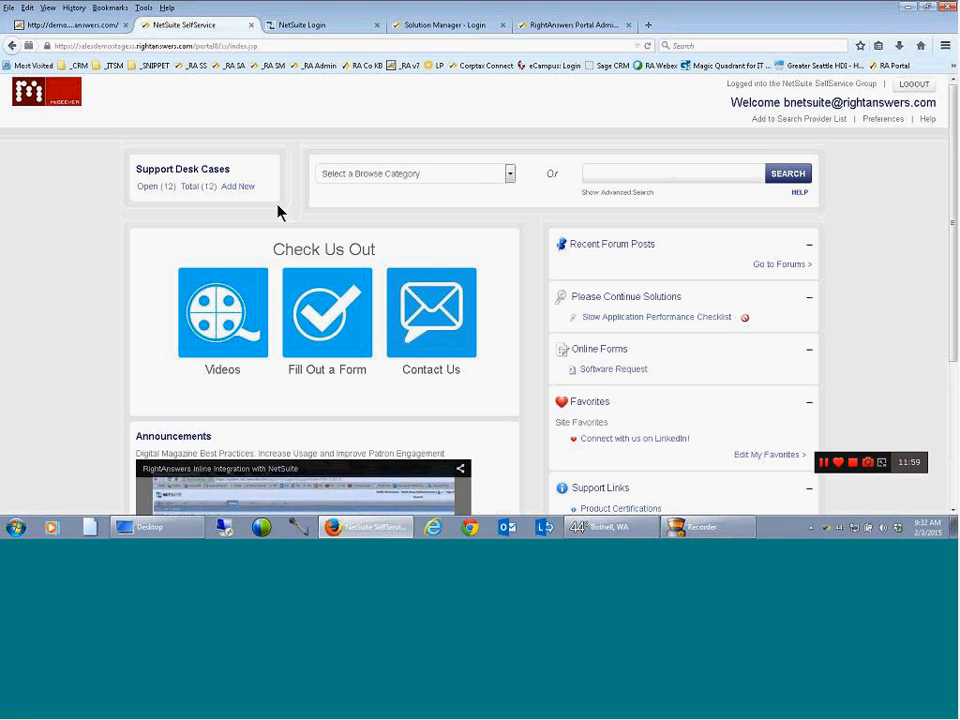
Browse the knowledge base by Desktop Applications, Microsoft Office 365 and Working with Contacts, and return to the home page
left_click(366, 183)
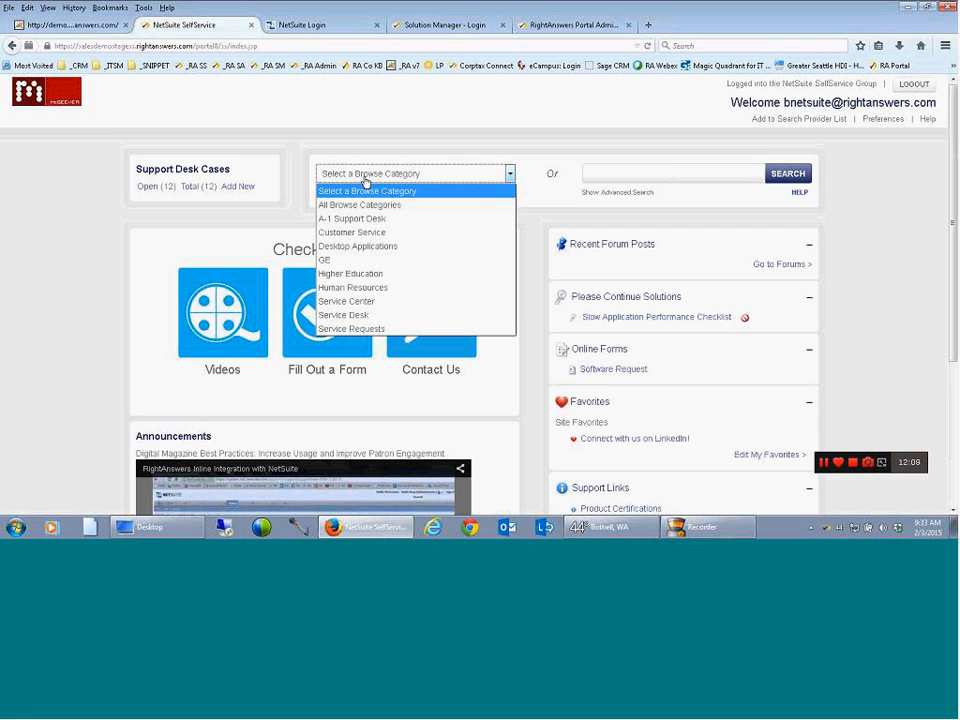
left_click(366, 246)
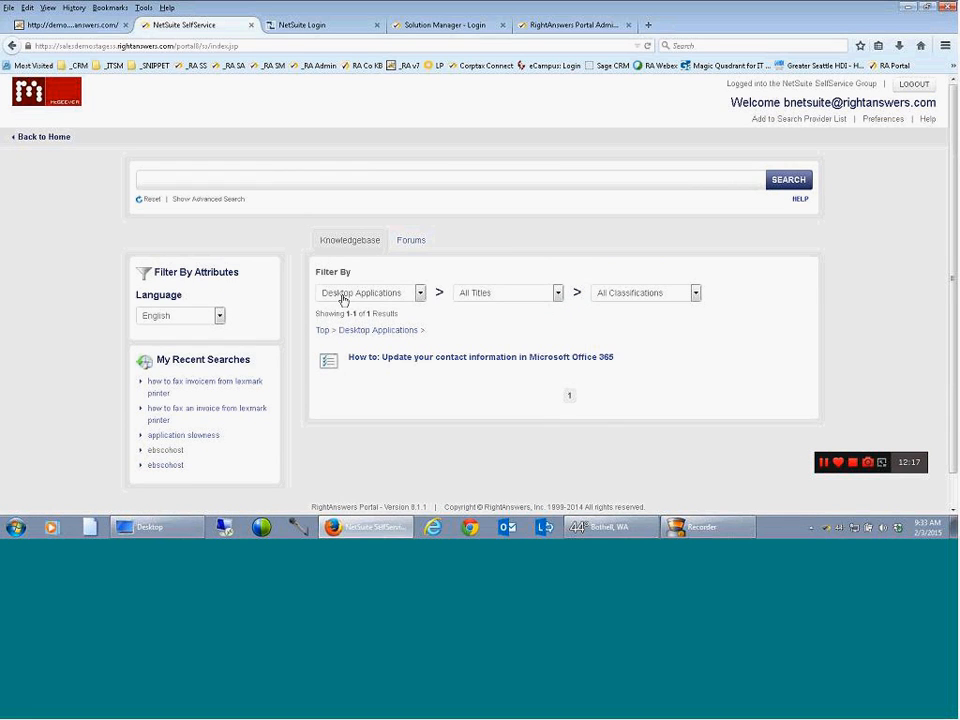
left_click(504, 294)
left_click(508, 323)
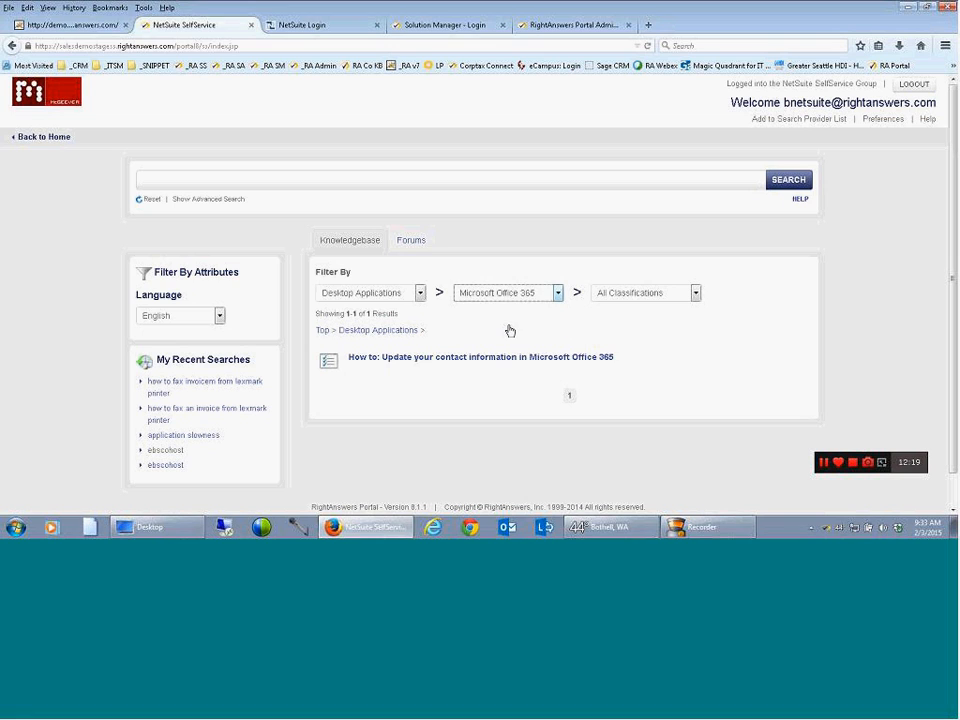
left_click(628, 296)
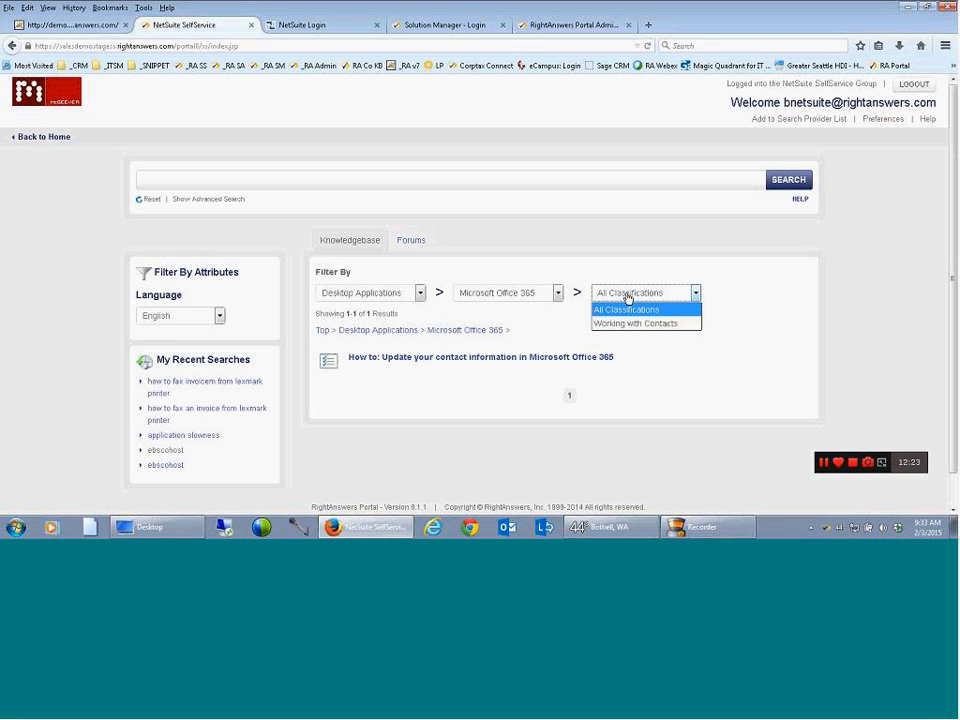
left_click(632, 323)
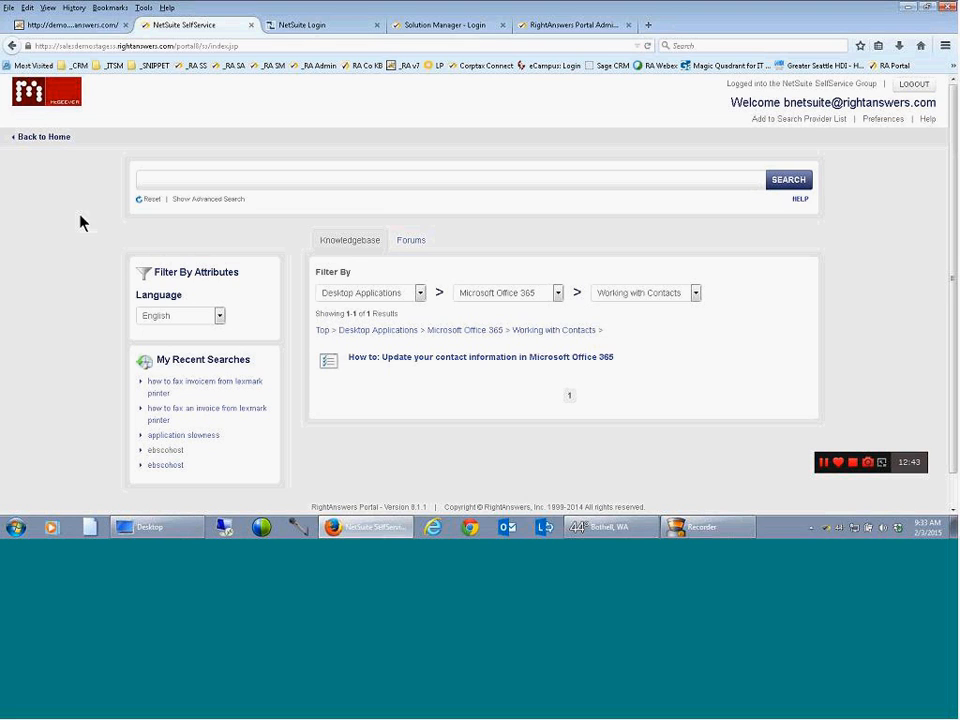
left_click(40, 140)
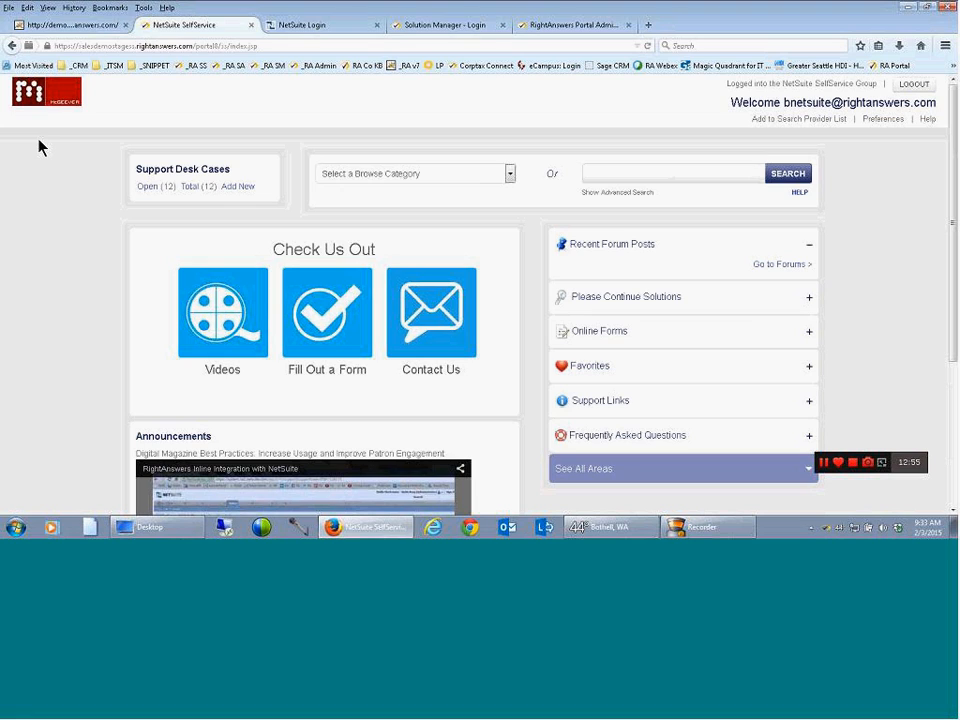
Start a new support desk case with the description "how to fax invoice from lexmark printer" and the details "settings"
left_click(239, 188)
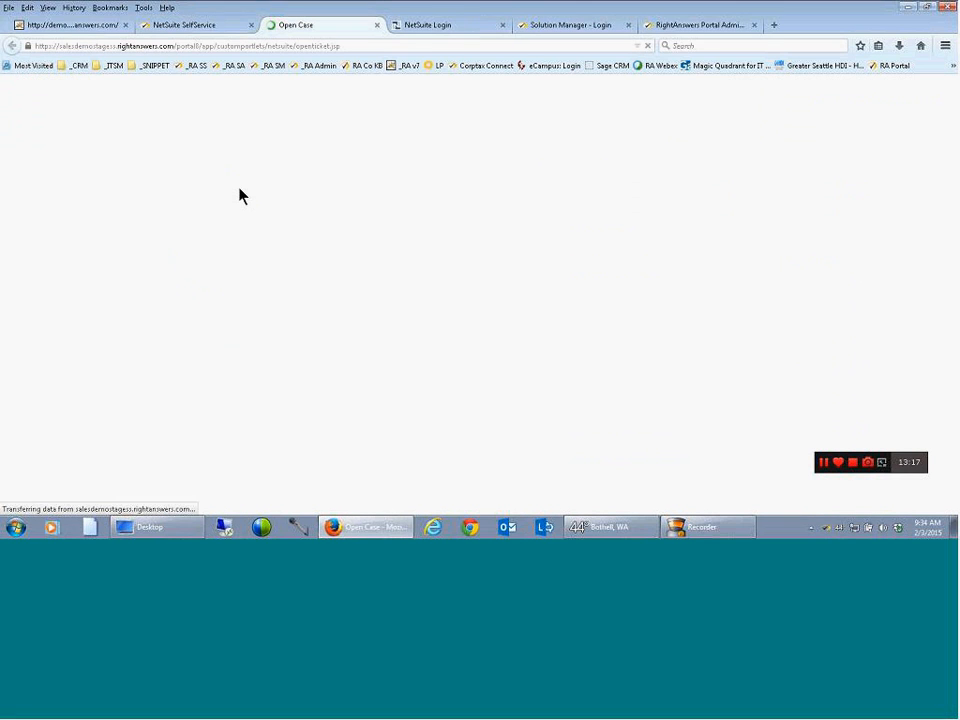
left_click(230, 198)
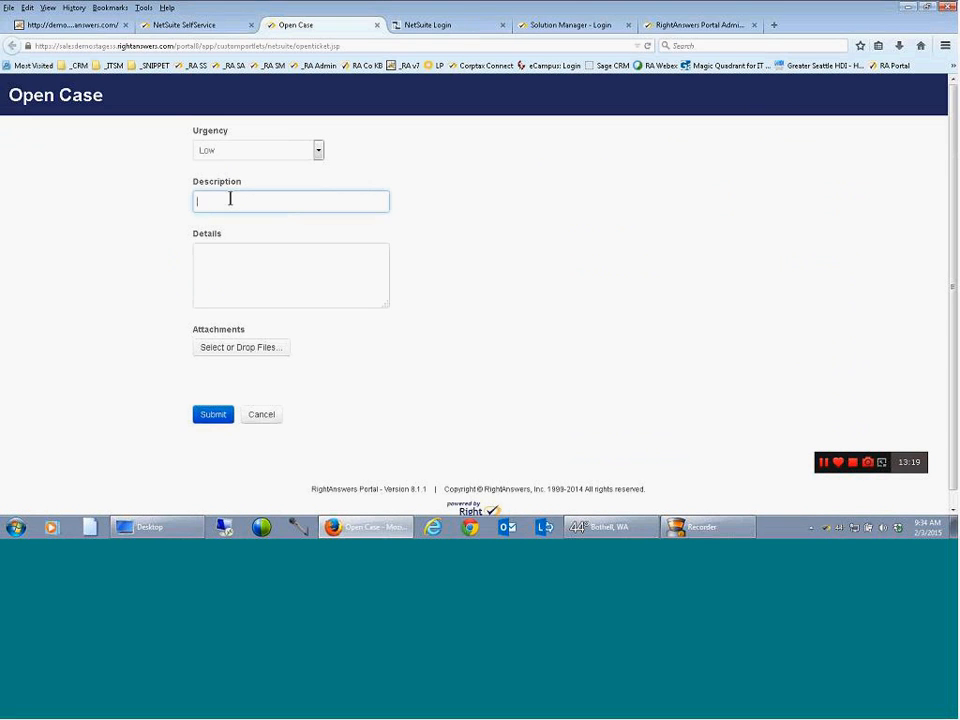
type("how to fax invoice from lexmark printer")
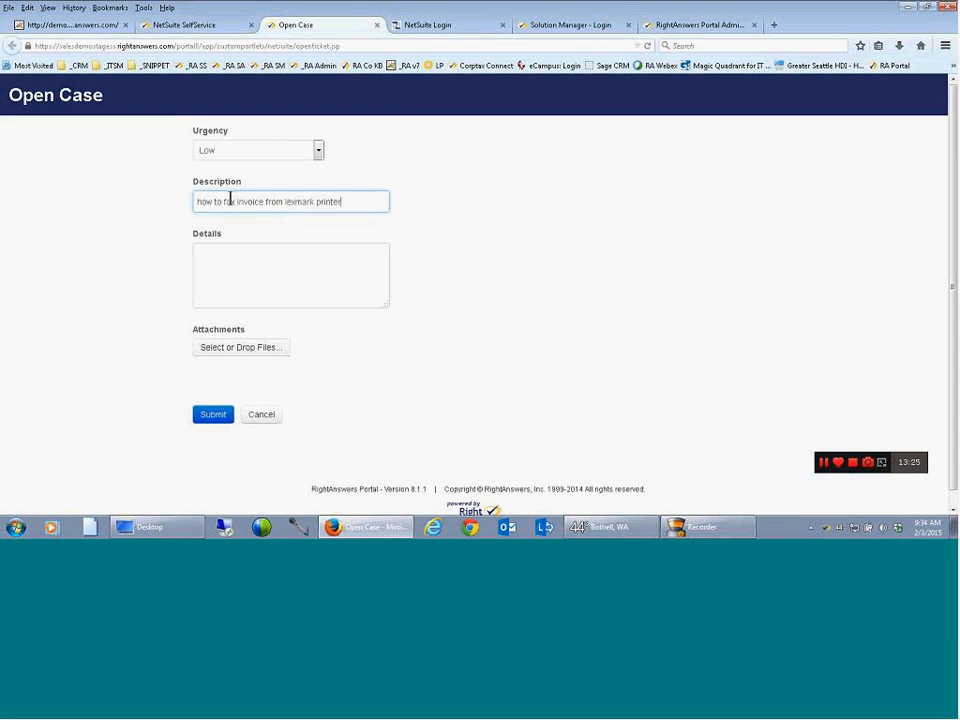
left_click(214, 266)
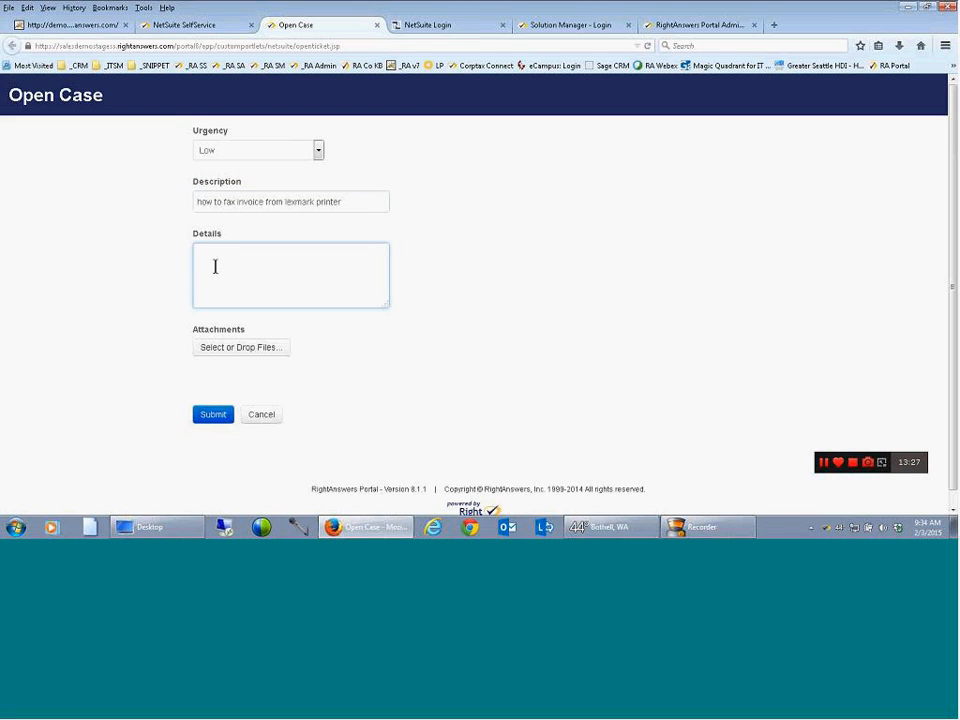
type("settings")
Submit the case, continue past the suggested articles and close the Open Case page
left_click(210, 414)
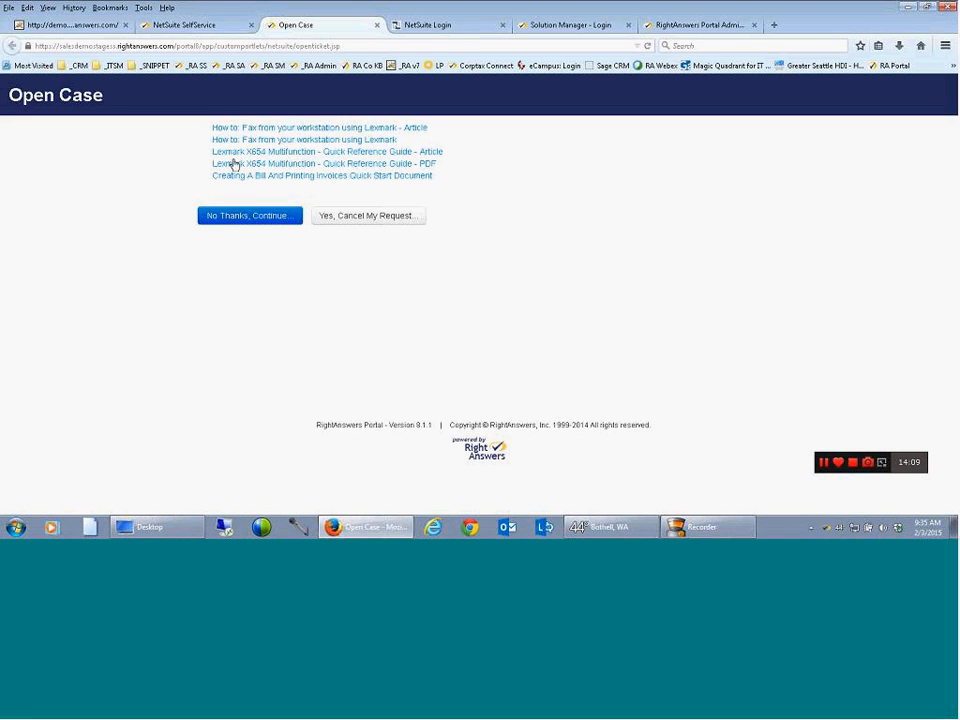
left_click(233, 217)
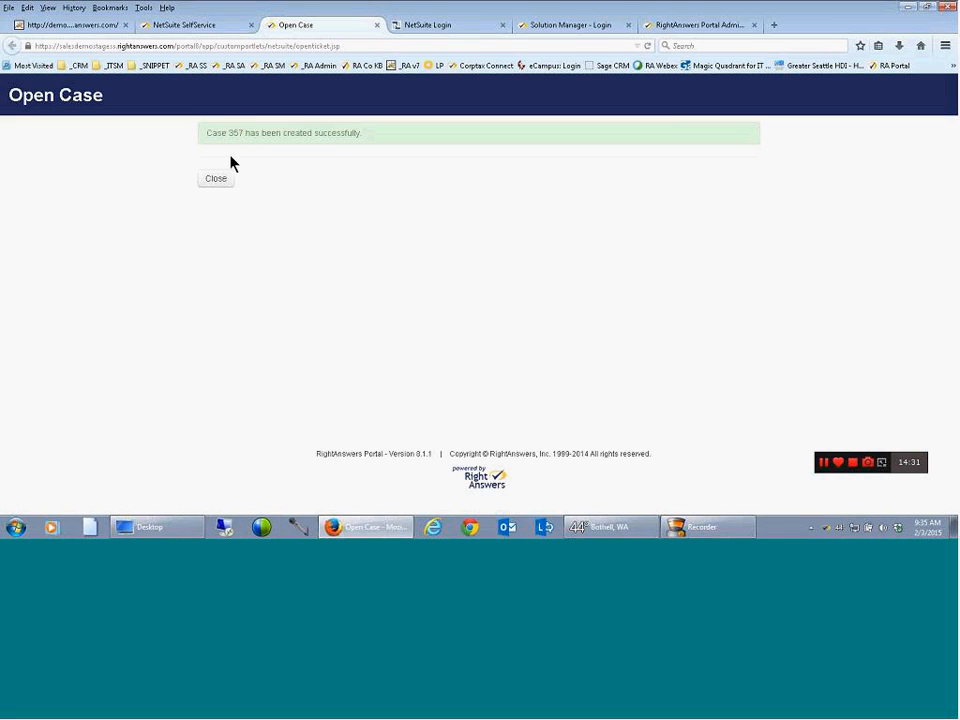
left_click(216, 180)
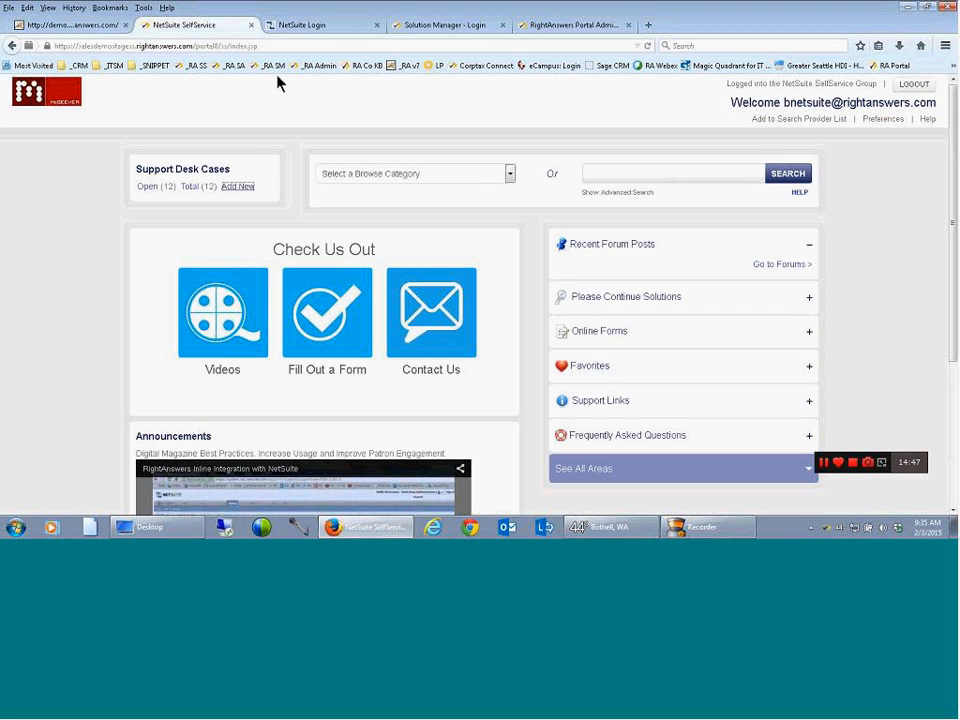
Switch to NetSuite, log in with the saved credentials and refresh the Cases list on its home page
left_click(306, 28)
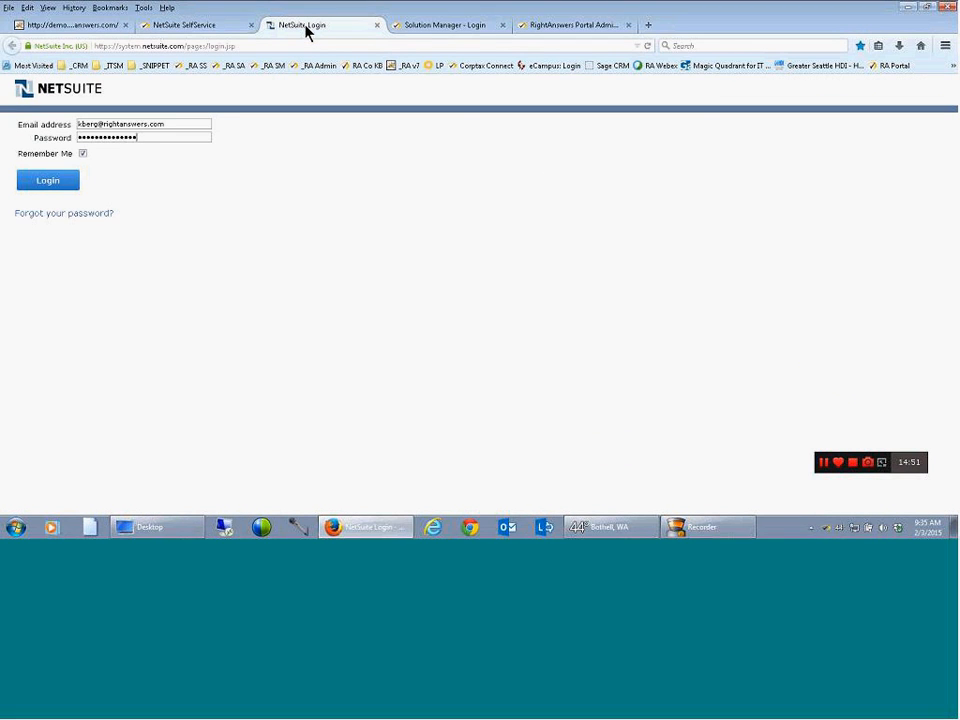
left_click(59, 186)
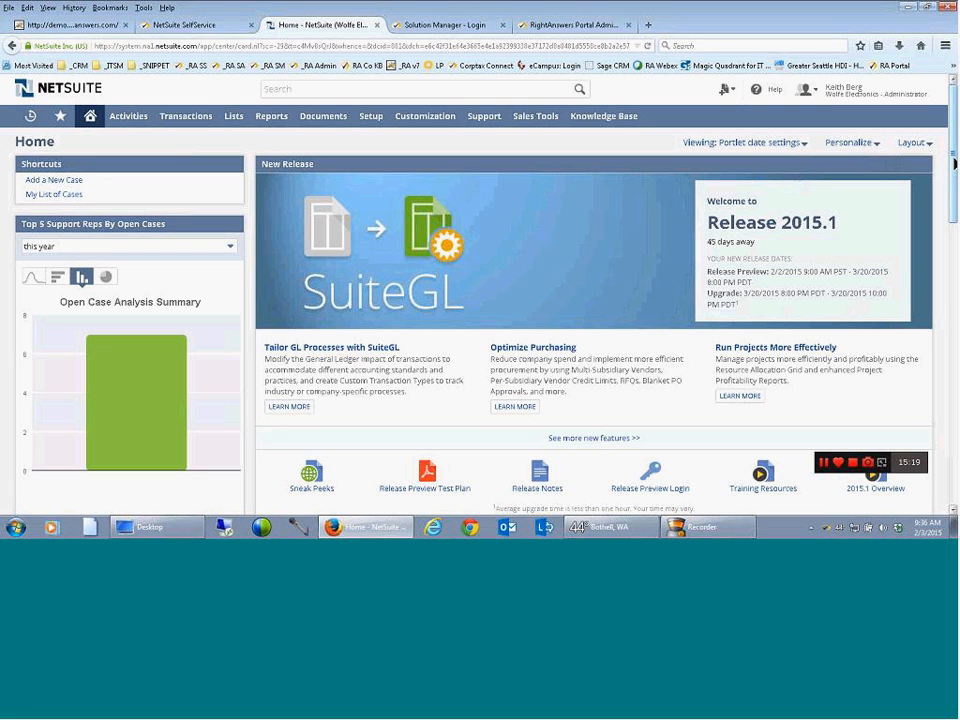
left_click_drag(953, 162, 904, 281)
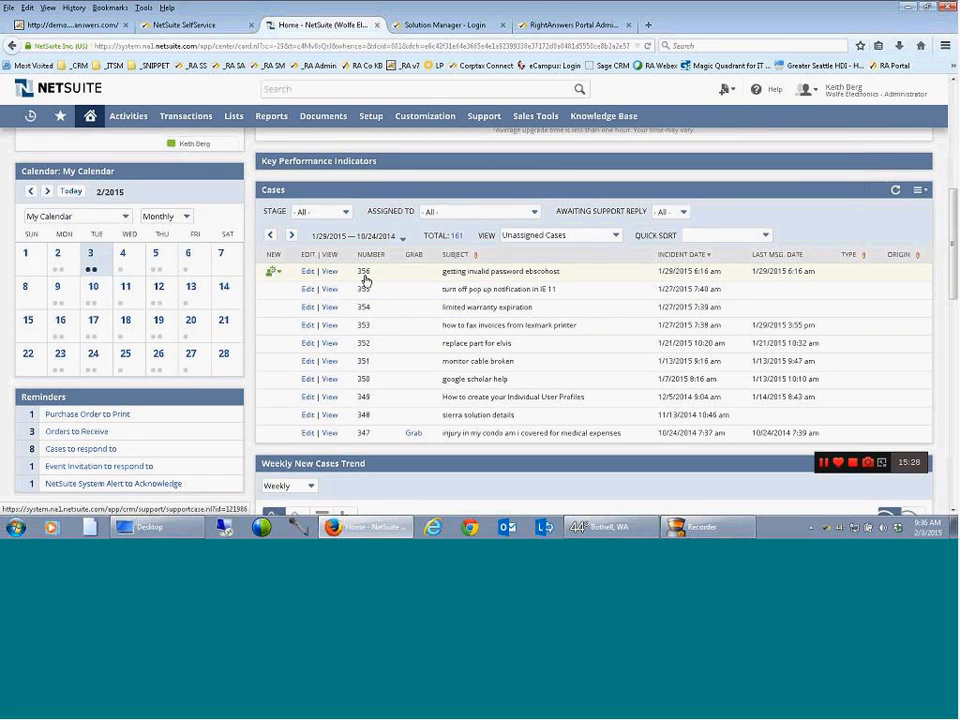
left_click(895, 192)
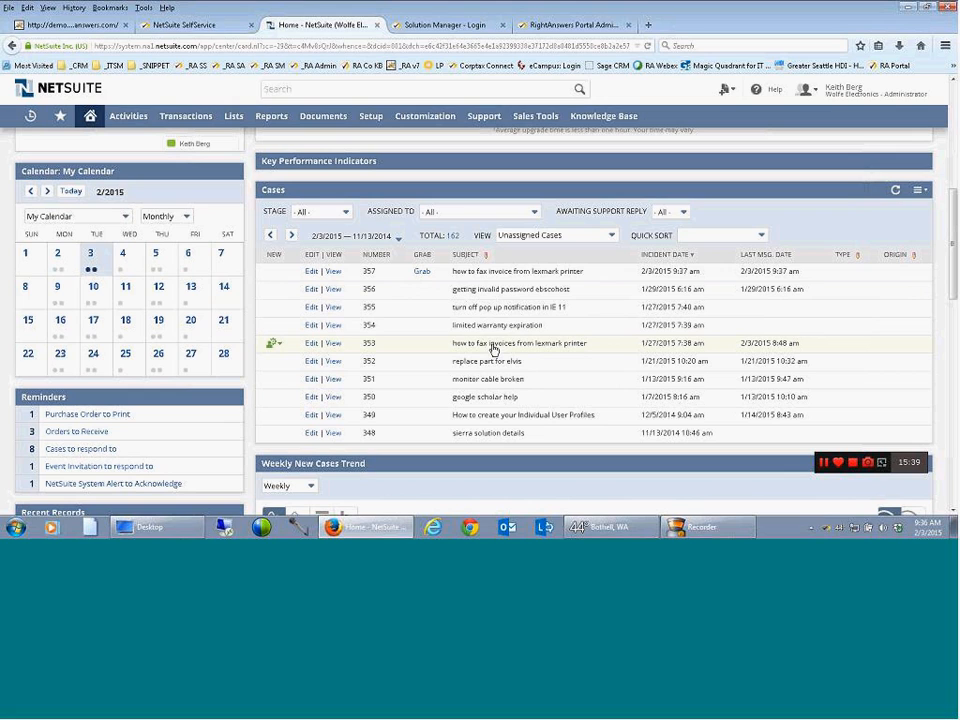
Open the case "how to fax invoices from lexmark printer" for editing and collapse its Interactions section
mouse_move(493, 349)
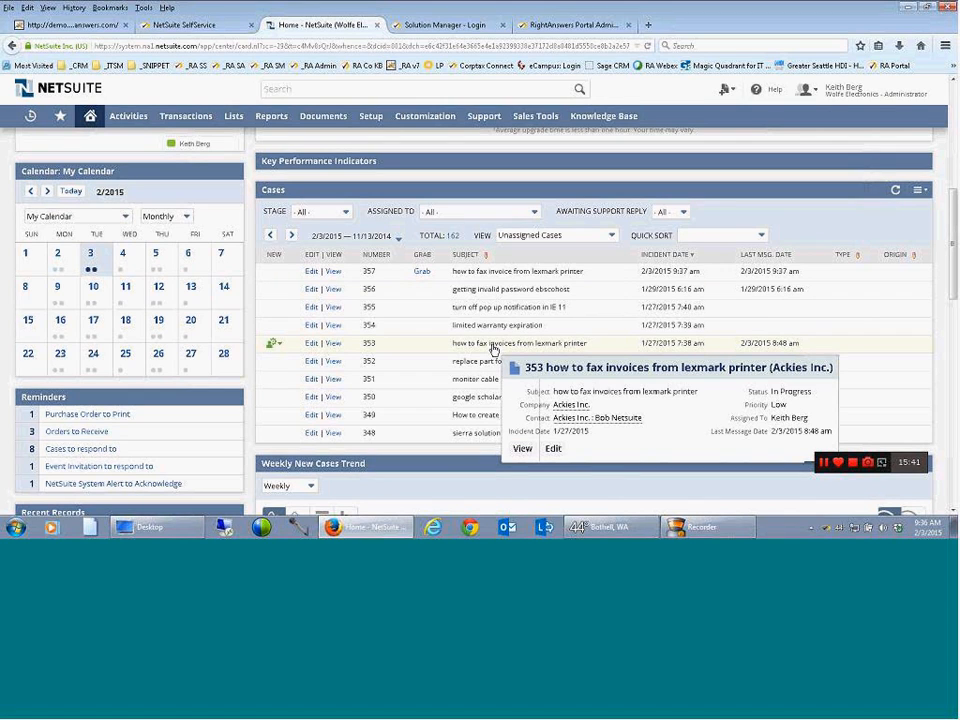
left_click(312, 345)
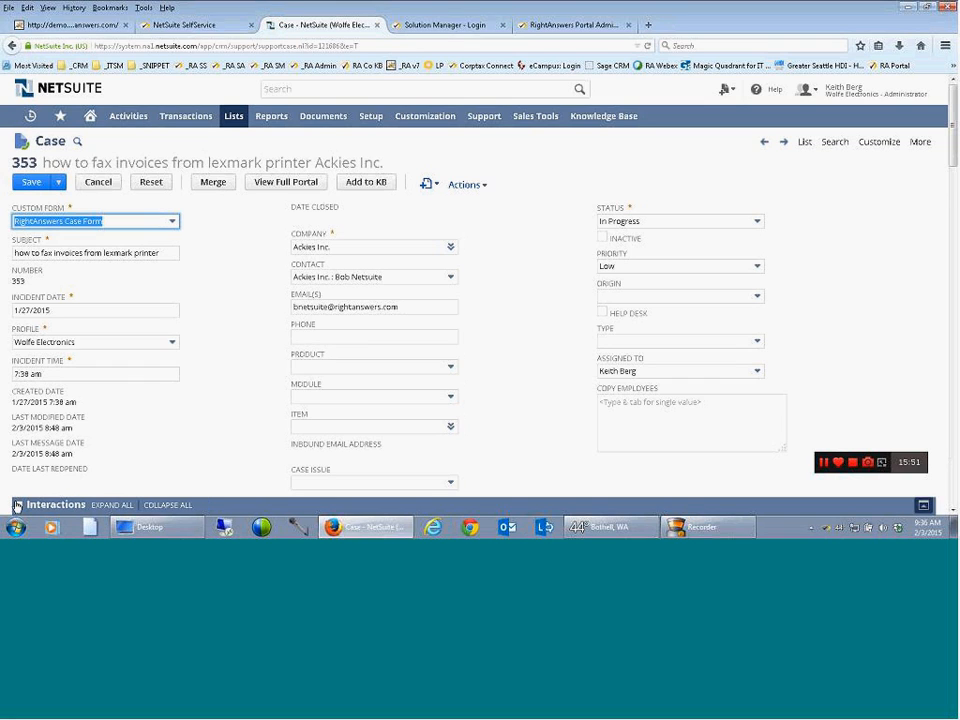
left_click(17, 506)
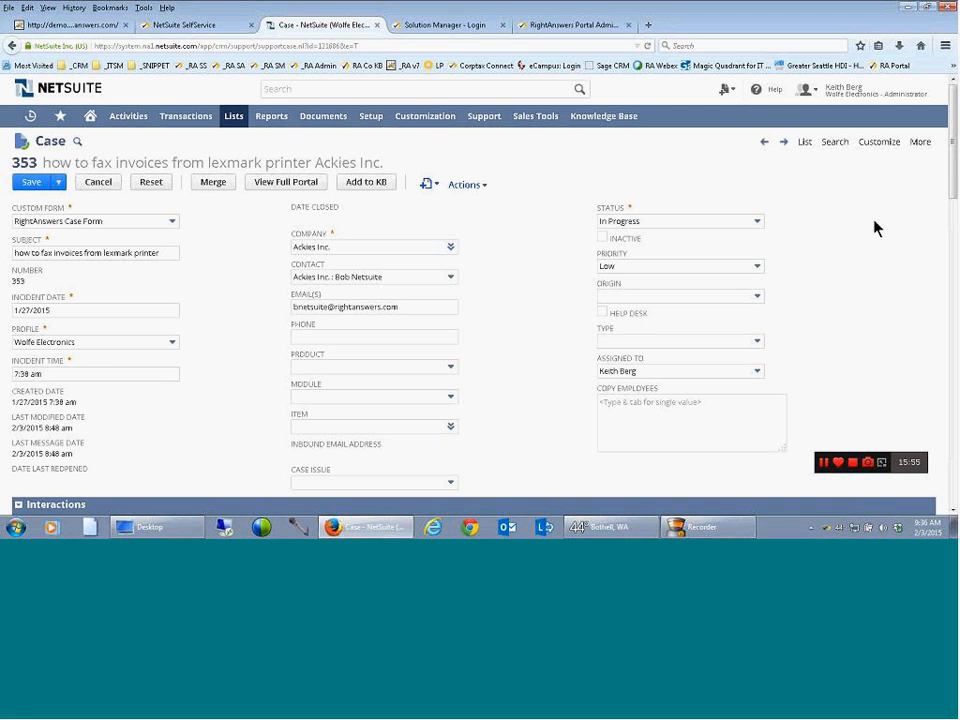
Compare the case's subject with the search text in its embedded Knowledgebase section
mouse_move(954, 173)
left_mouse_down()
mouse_move(954, 280)
mouse_move(954, 181)
mouse_move(954, 191)
left_mouse_up()
left_click_drag(158, 146, 6, 114)
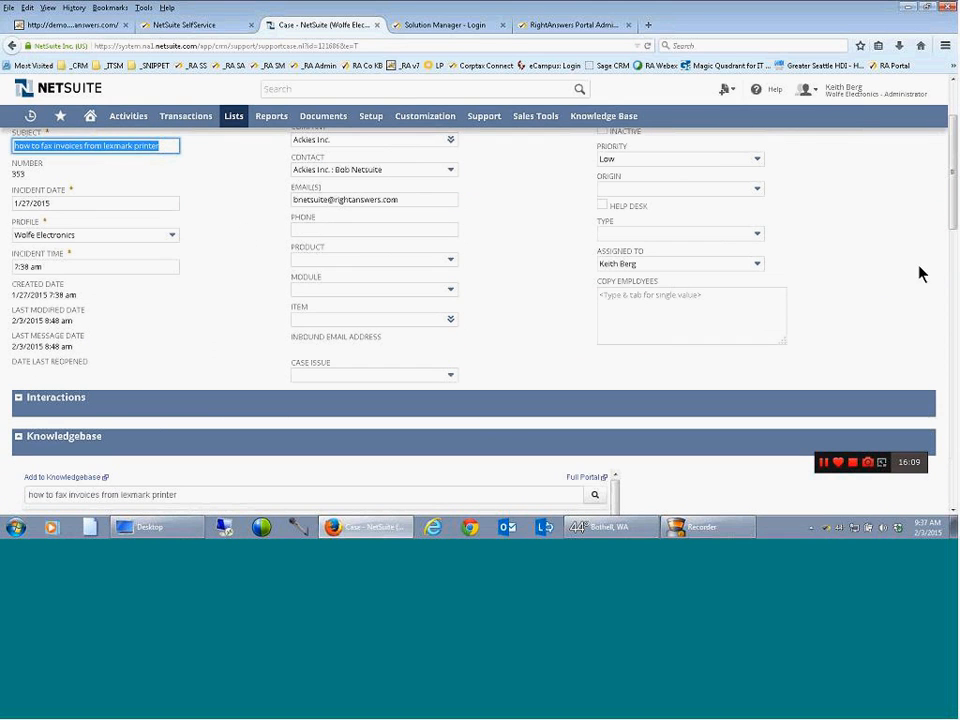
scroll(954, 212, "down", 1)
left_click_drag(190, 441, 26, 442)
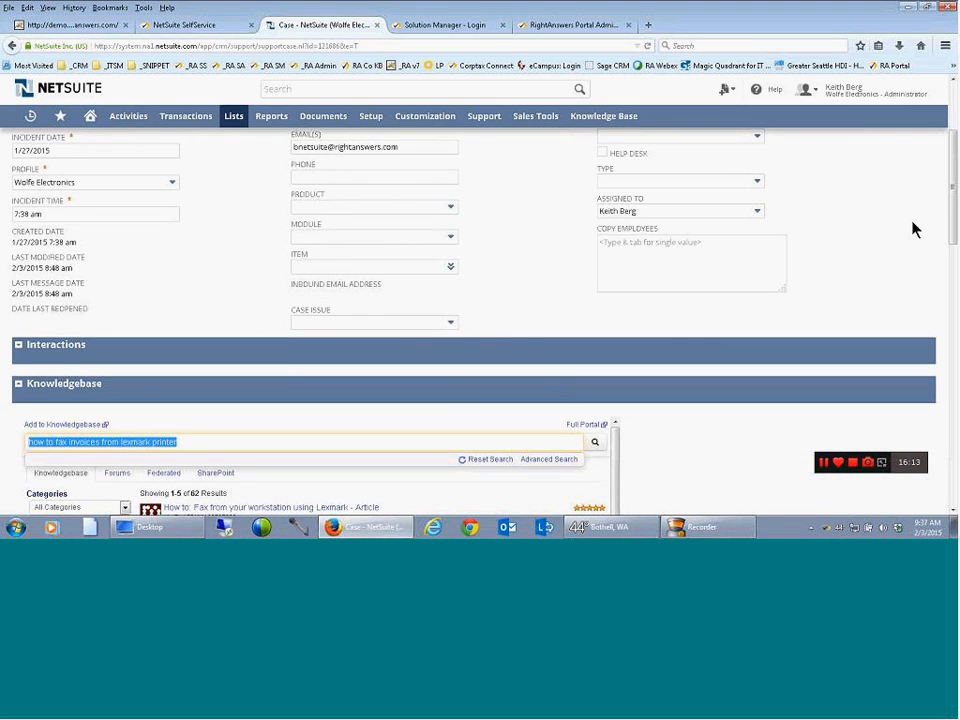
scroll(955, 203, "up", 1)
scroll(955, 203, "up", 1)
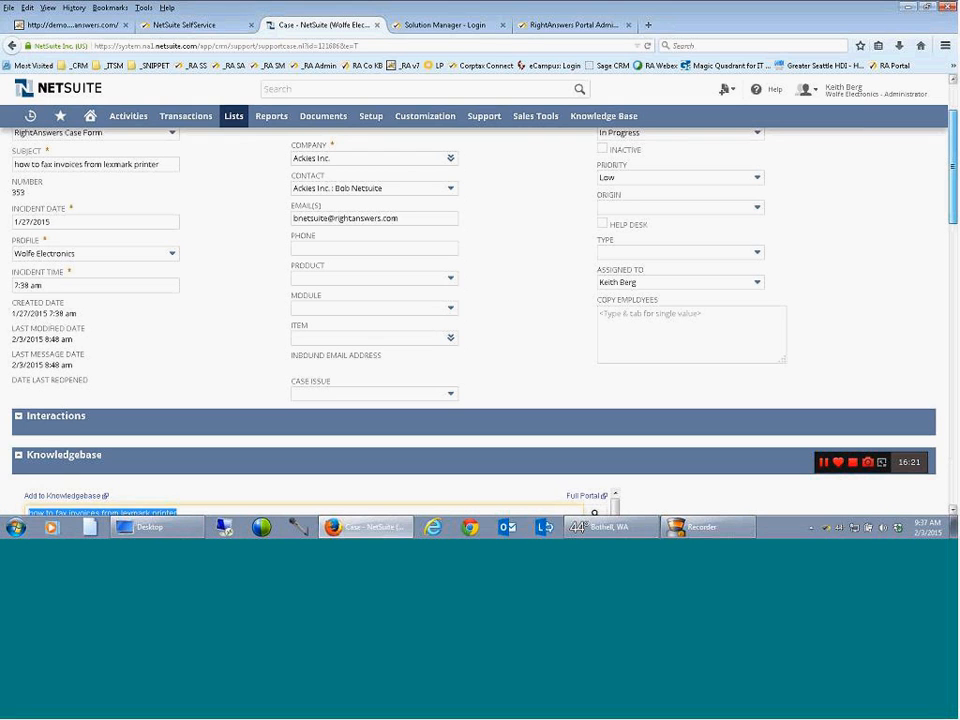
scroll(480, 300, "up", 1)
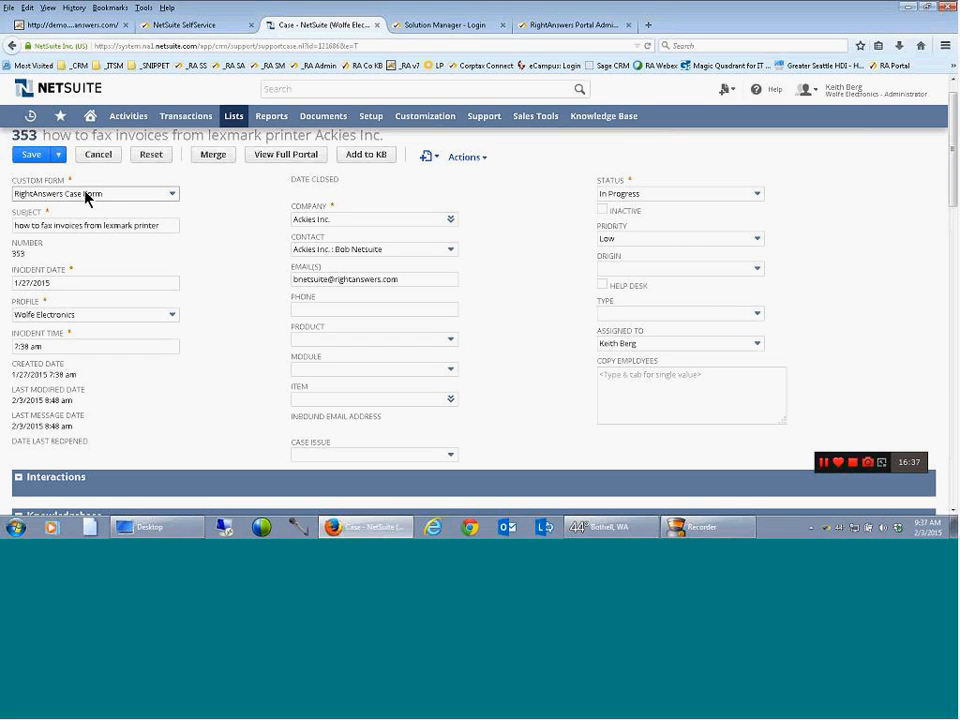
left_click(42, 225)
left_click(166, 225)
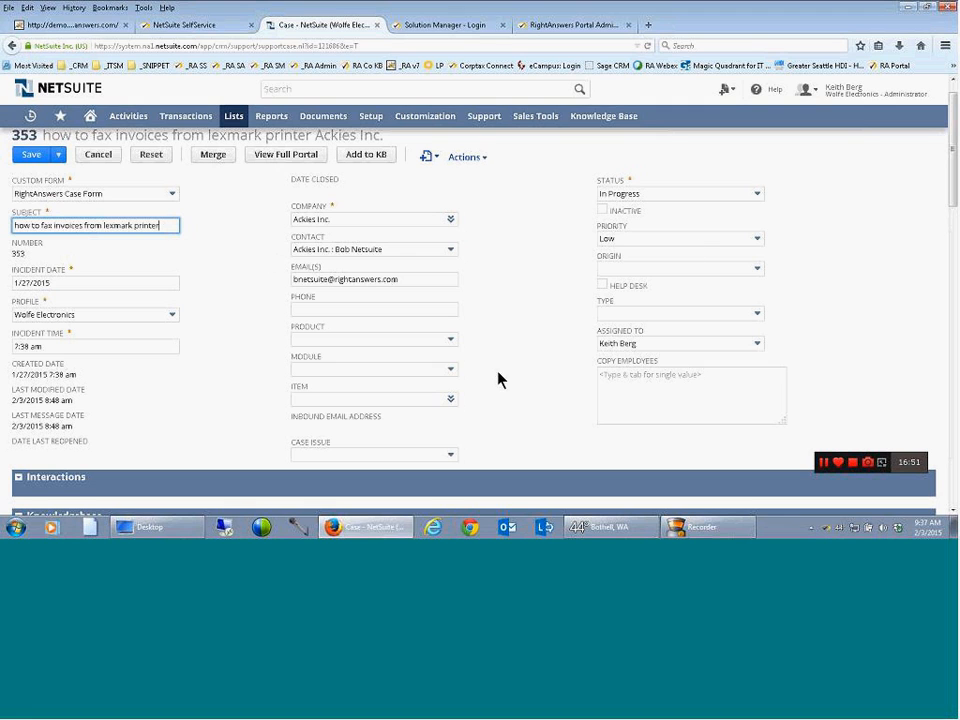
Link the Knowledgebase result "How to: Fax from your workstation using Lexmark - Article" to the case
left_click_drag(952, 175, 955, 282)
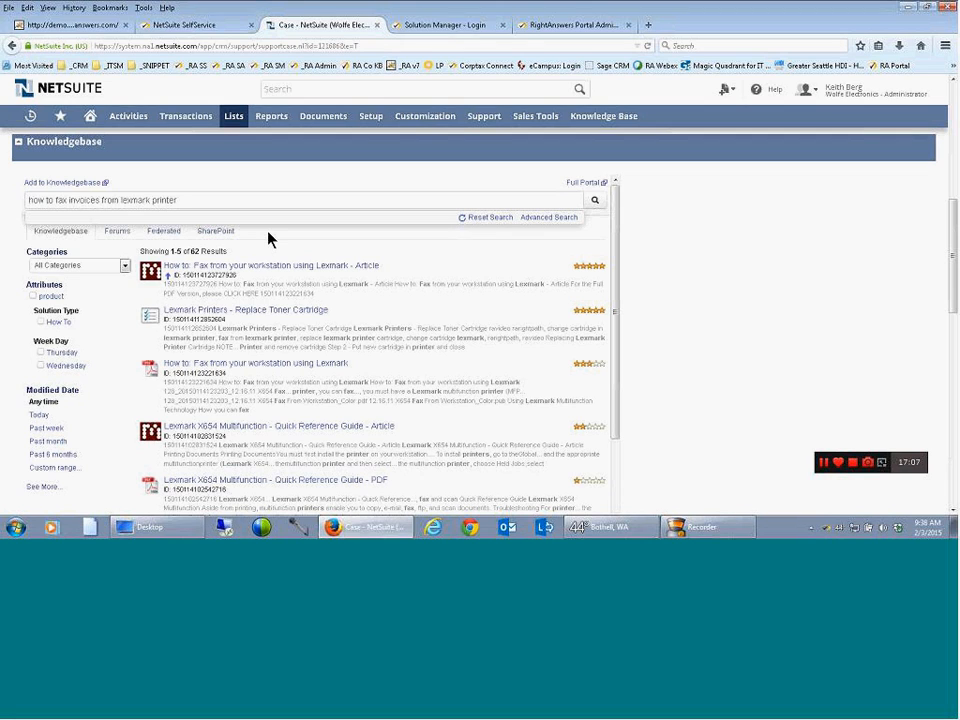
mouse_move(582, 301)
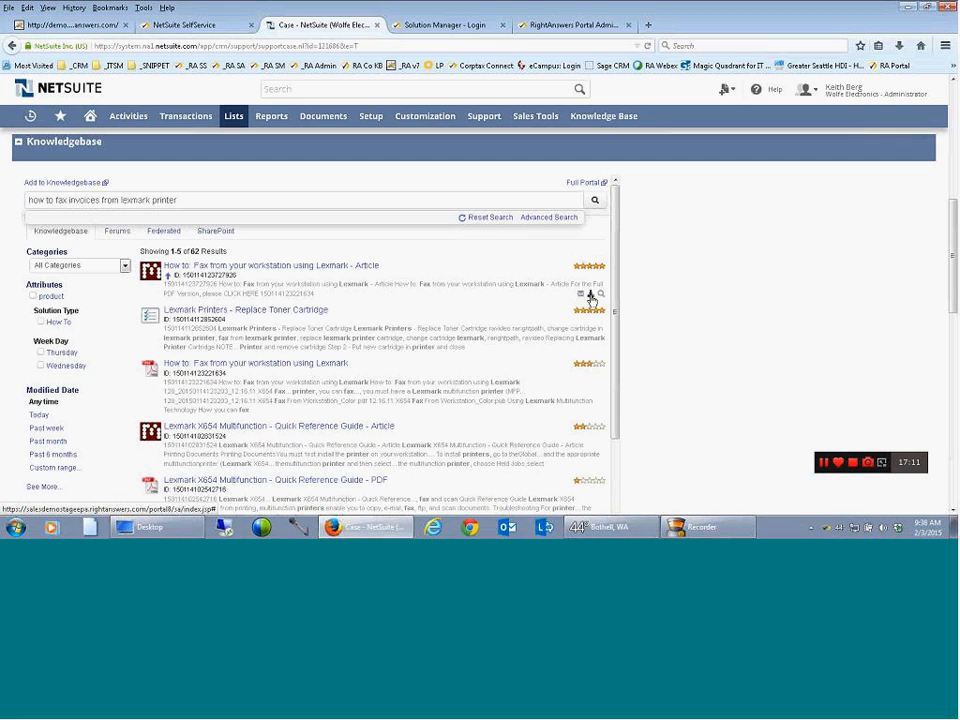
left_click(590, 297)
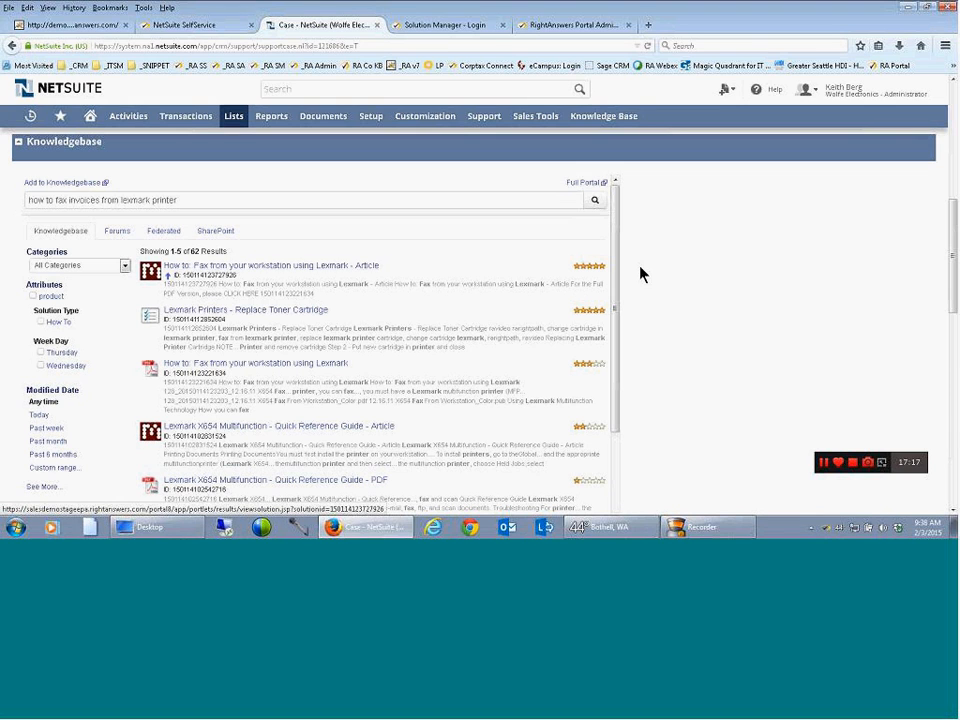
Expand the case's Interactions section and check the Messages list for the linked article
scroll(646, 273, "up", 3)
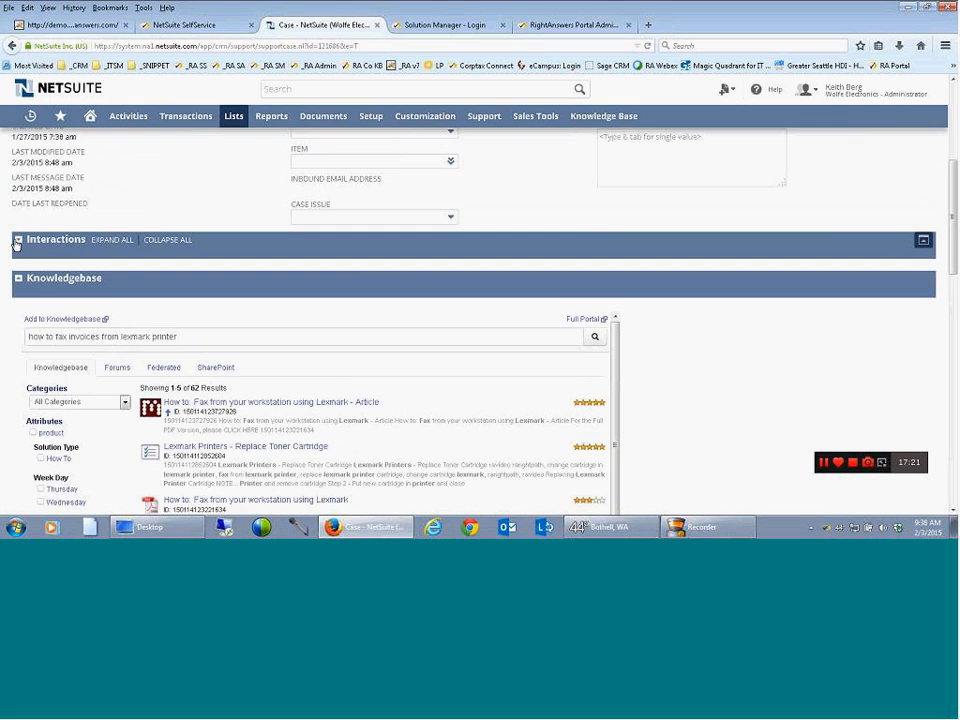
left_click(17, 241)
left_click_drag(950, 208, 954, 260)
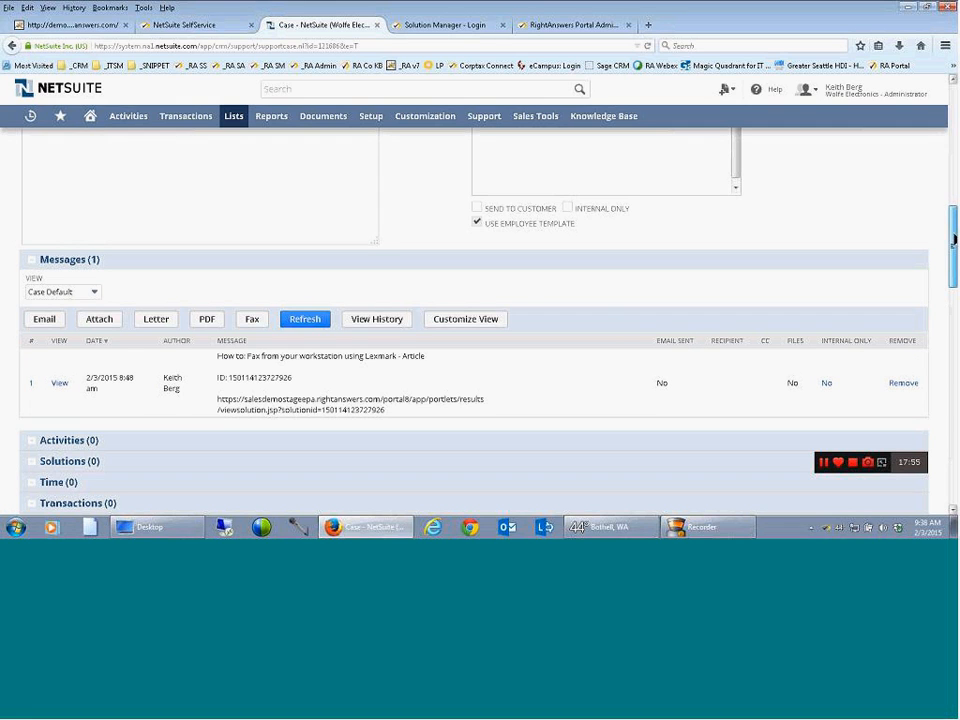
scroll(940, 248, "up", 3)
scroll(360, 250, "up", 3)
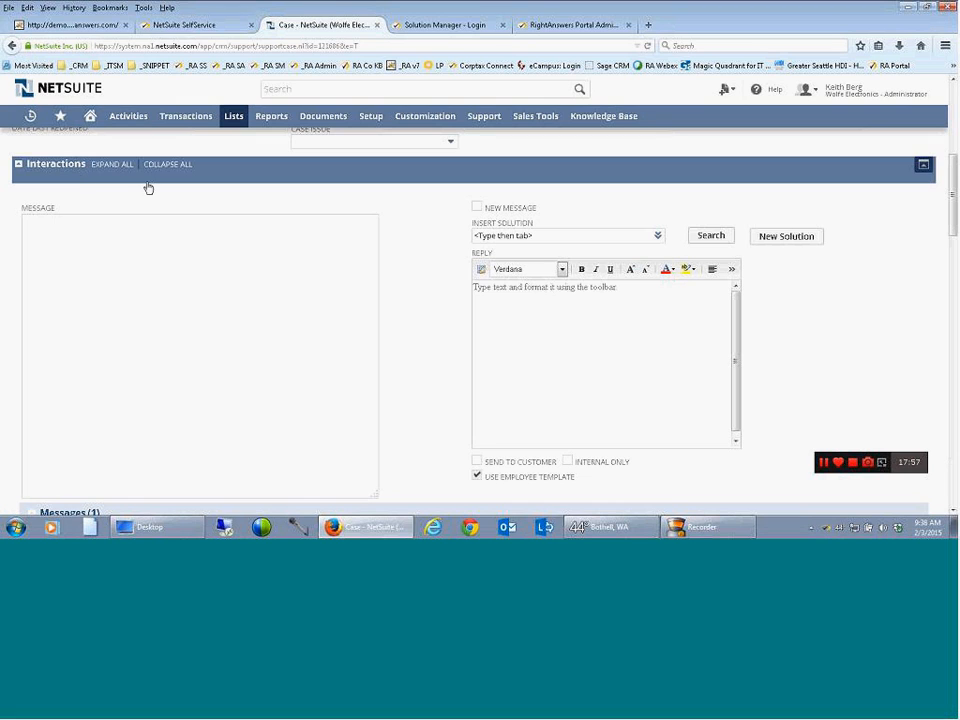
Review the Knowledgebase article "How to: Fax from your workstation using Lexmark - Article" and mark it as having helped
left_click(18, 167)
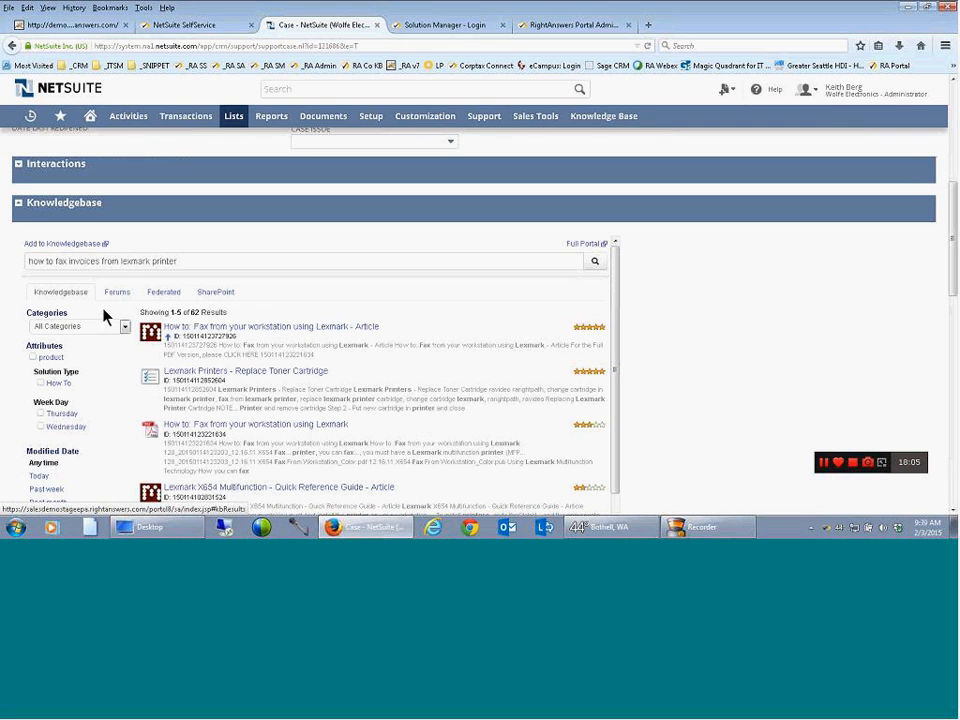
left_click(260, 330)
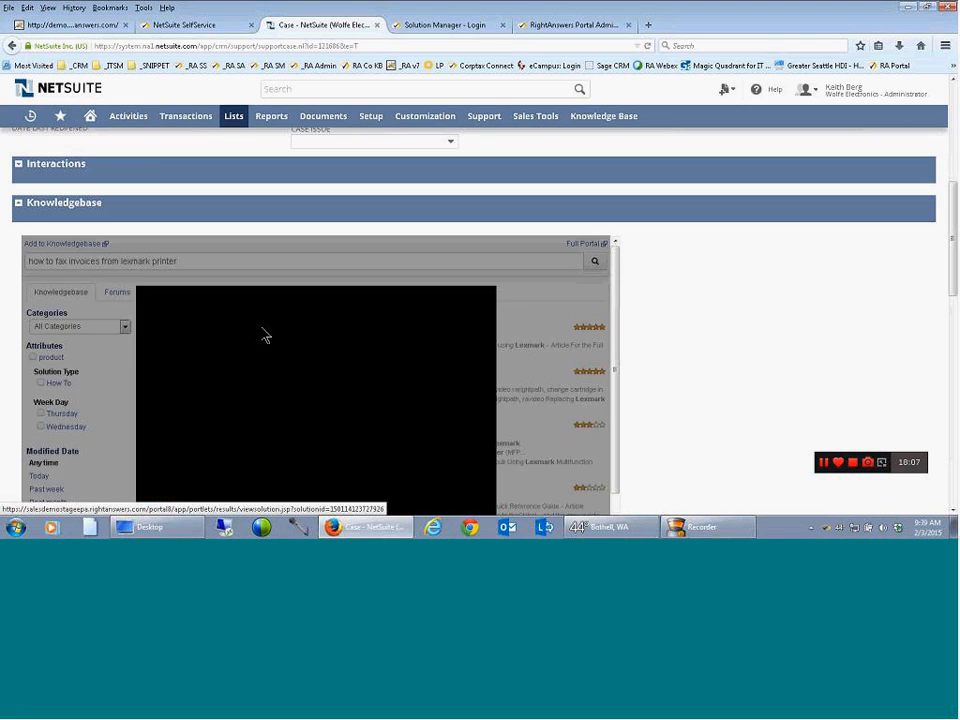
left_click_drag(953, 238, 953, 267)
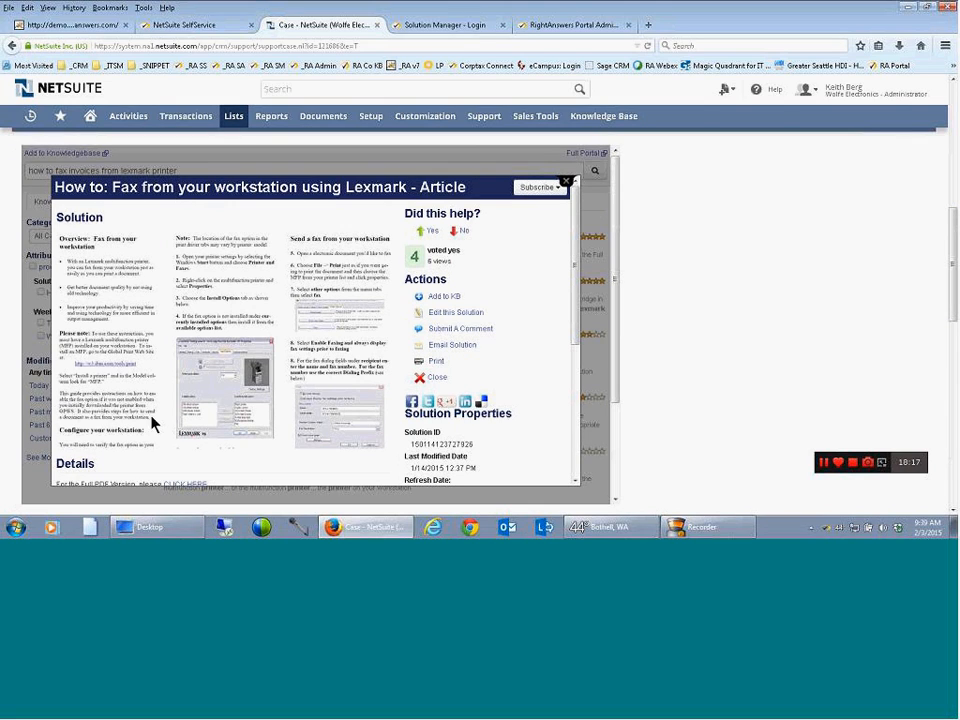
scroll(574, 321, "down", 1)
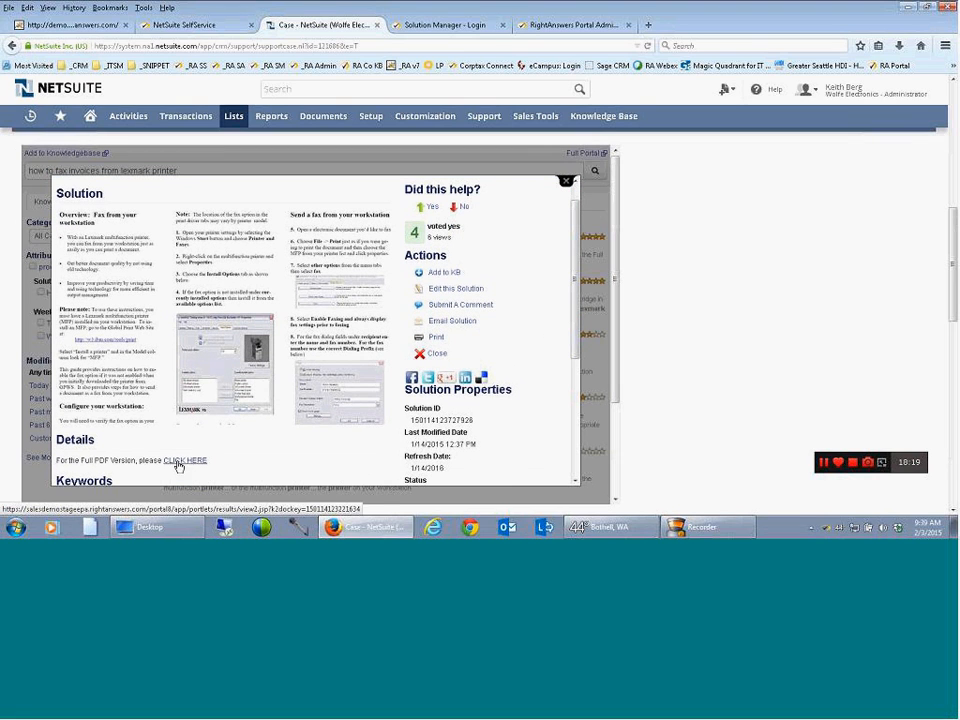
scroll(579, 317, "up", 1)
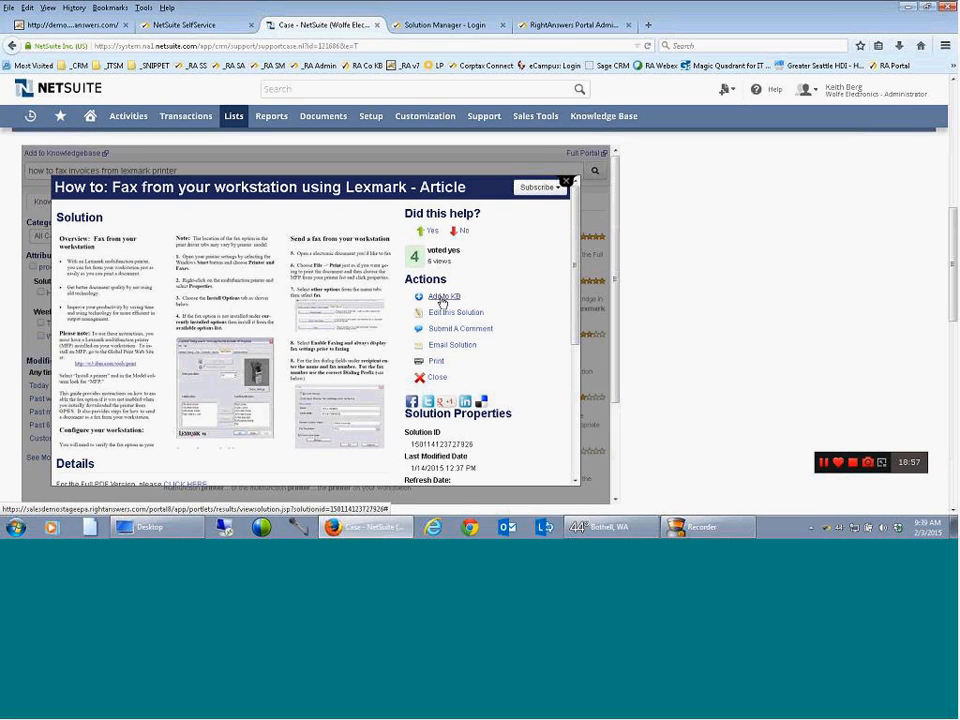
left_click(432, 238)
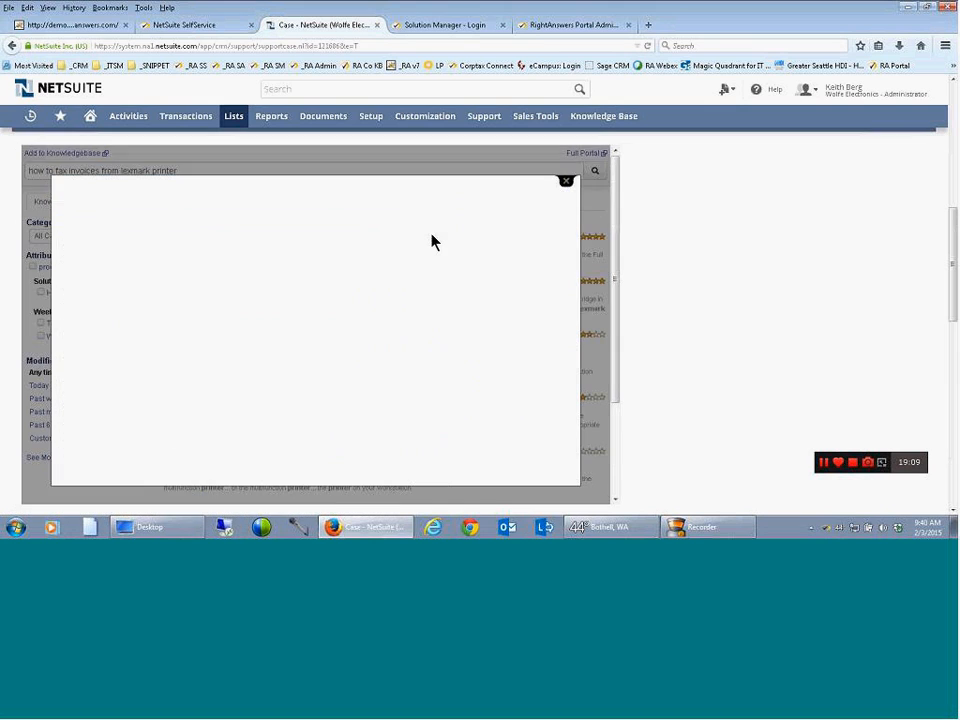
Expand the case's Interactions section again and examine the linked article's entry in the Messages list
scroll(432, 240, "up", 4)
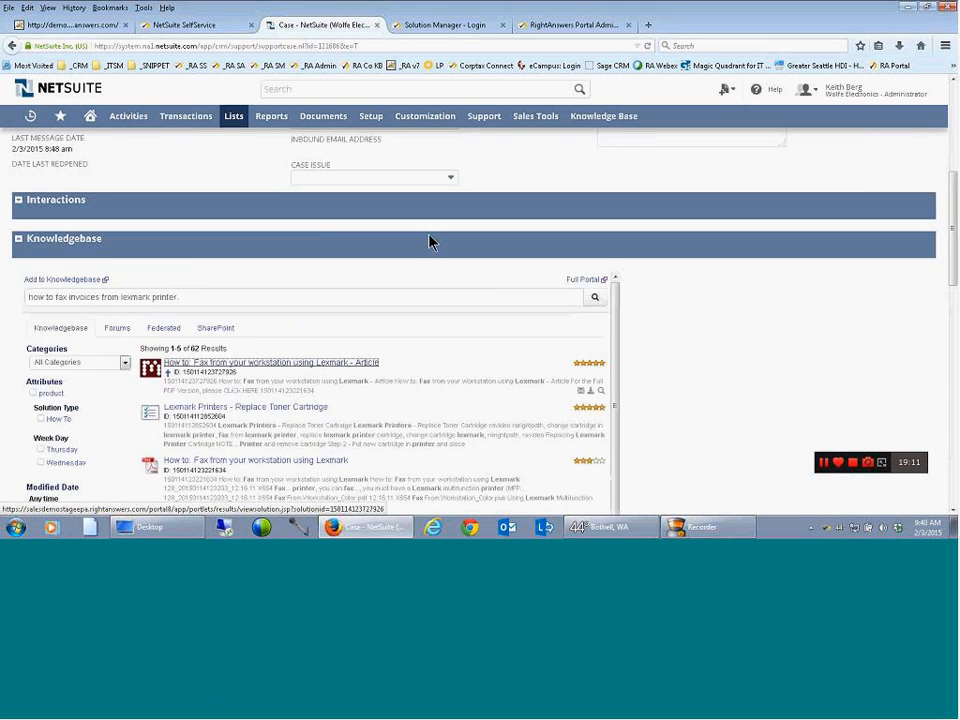
left_click(18, 278)
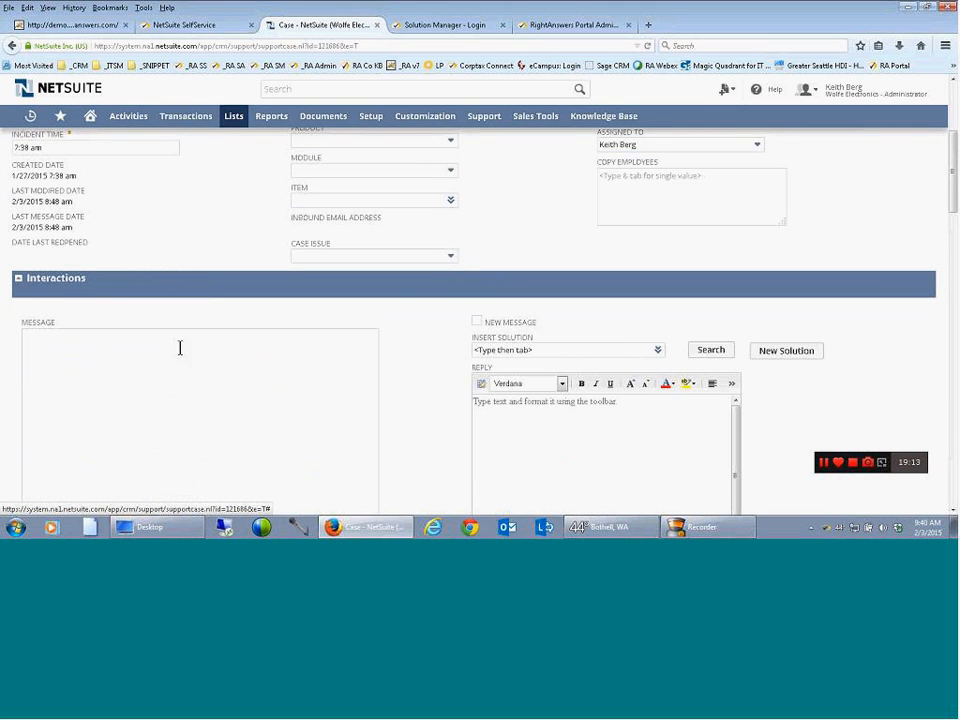
scroll(200, 350, "down", 3)
scroll(215, 356, "down", 3)
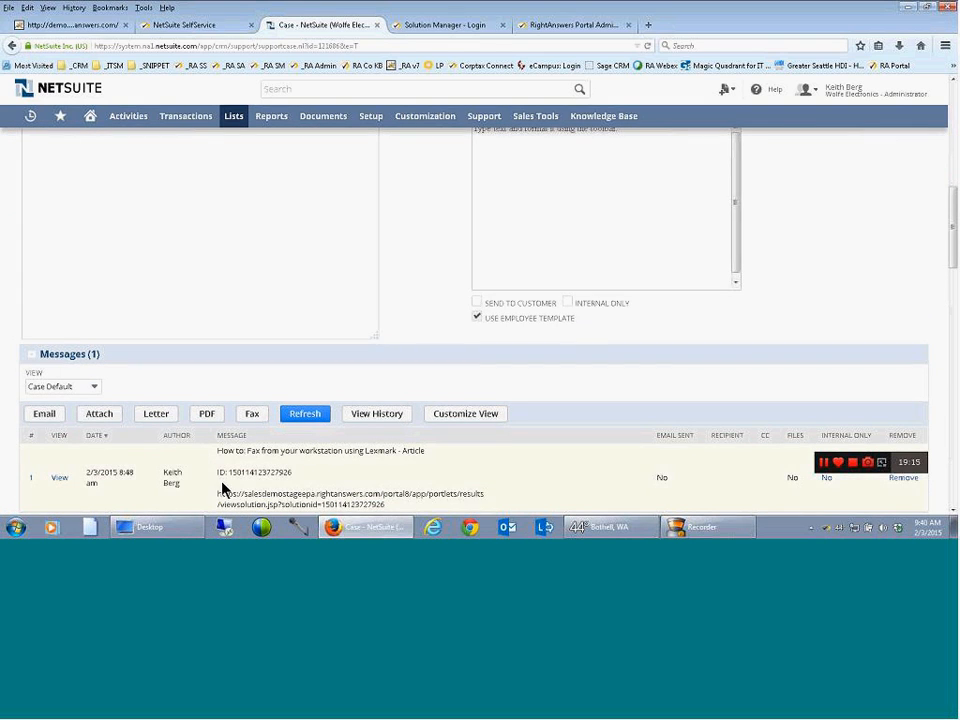
scroll(222, 425, "down", 2)
scroll(261, 403, "up", 5)
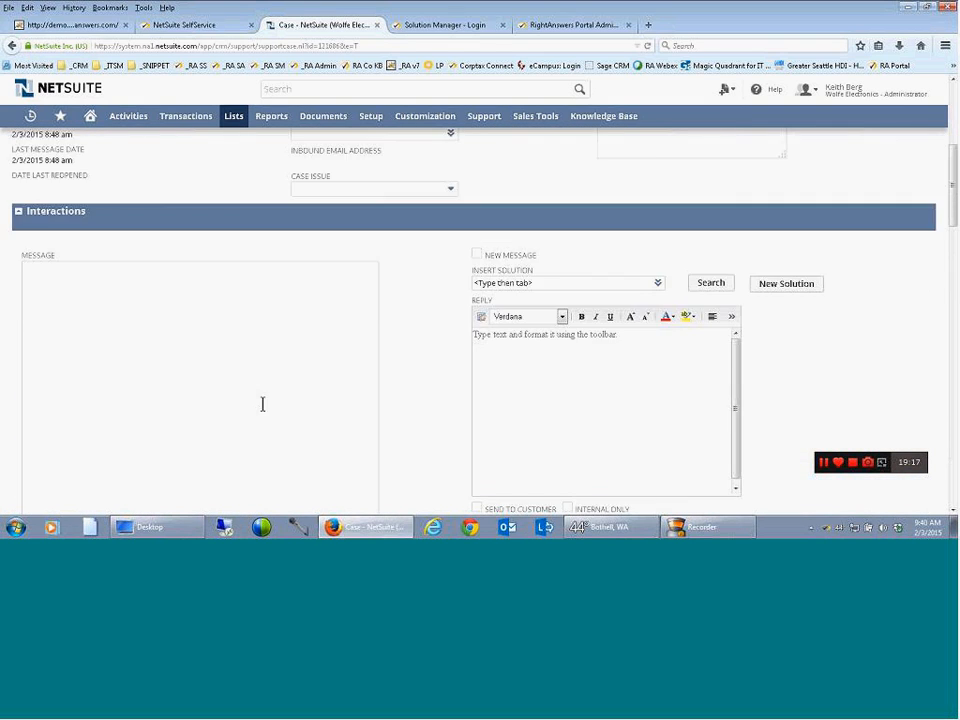
Collapse the Interactions section and look through the embedded Knowledgebase results for the case subject
left_click(170, 278)
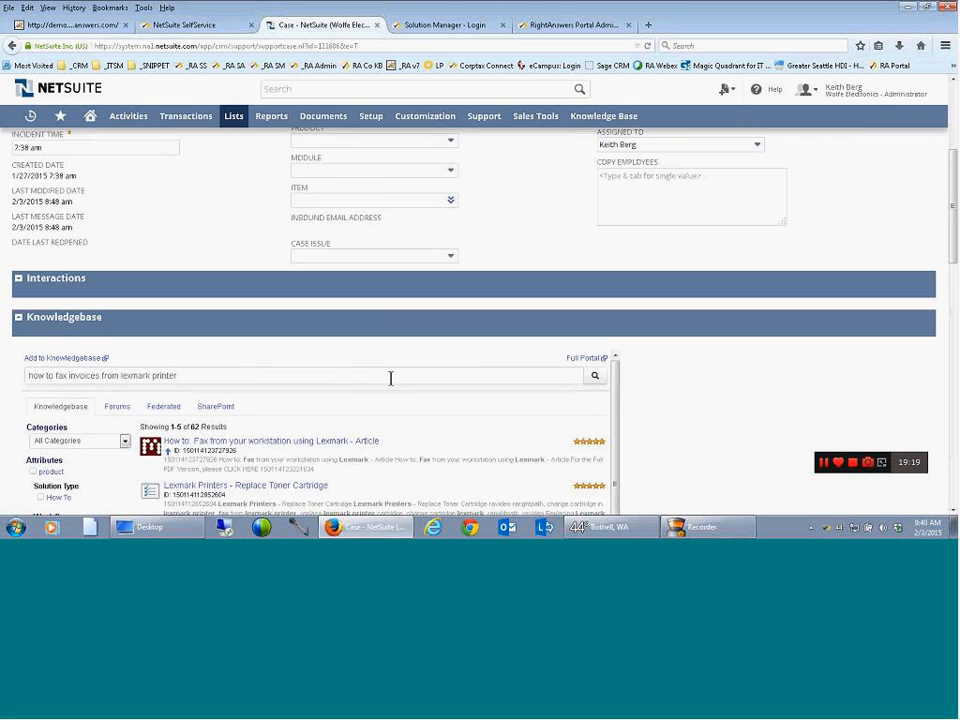
scroll(398, 378, "down", 2)
scroll(398, 378, "up", 2)
scroll(952, 250, "down", 3)
mouse_move(590, 349)
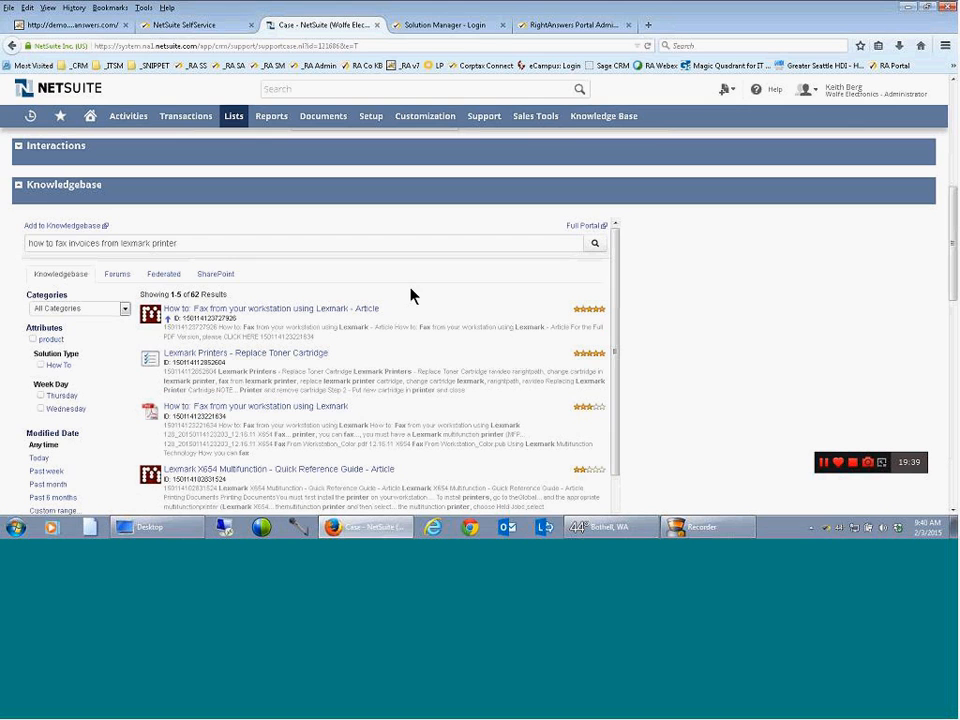
left_click_drag(954, 266, 955, 257)
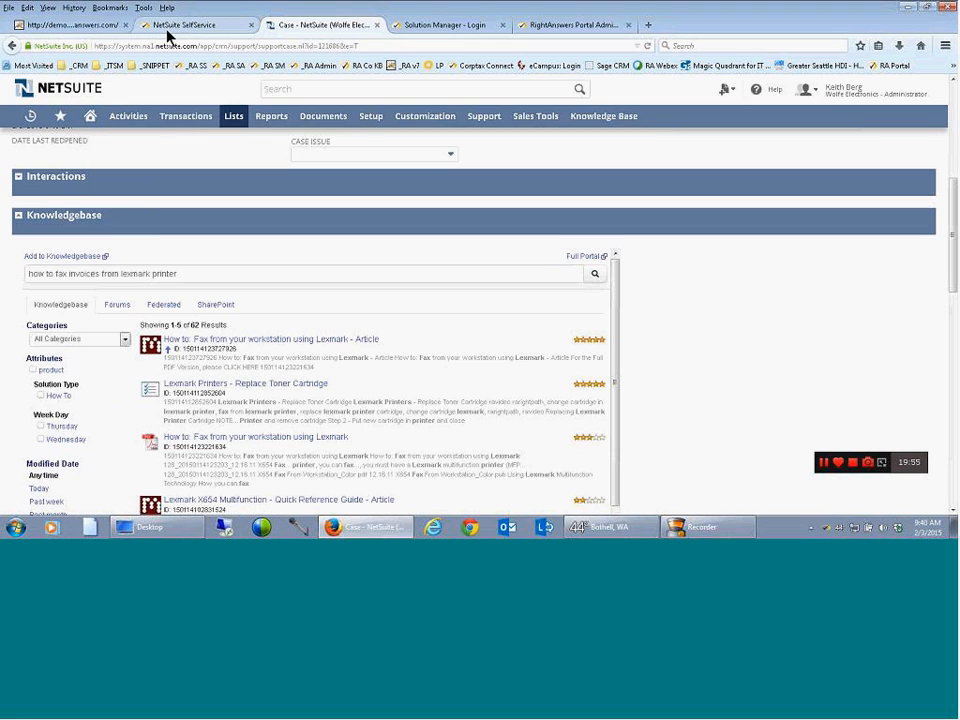
Compare the Forums, Federated and SharePoint results for the embedded search "how to fax invoices from lexmark printer"
left_click(117, 312)
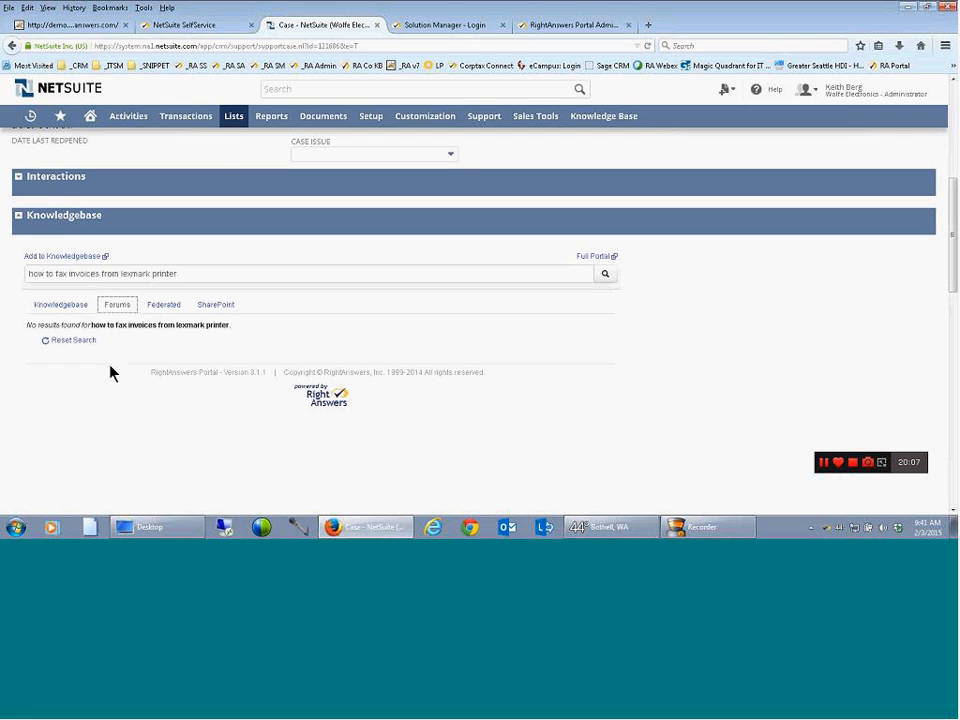
left_click(157, 308)
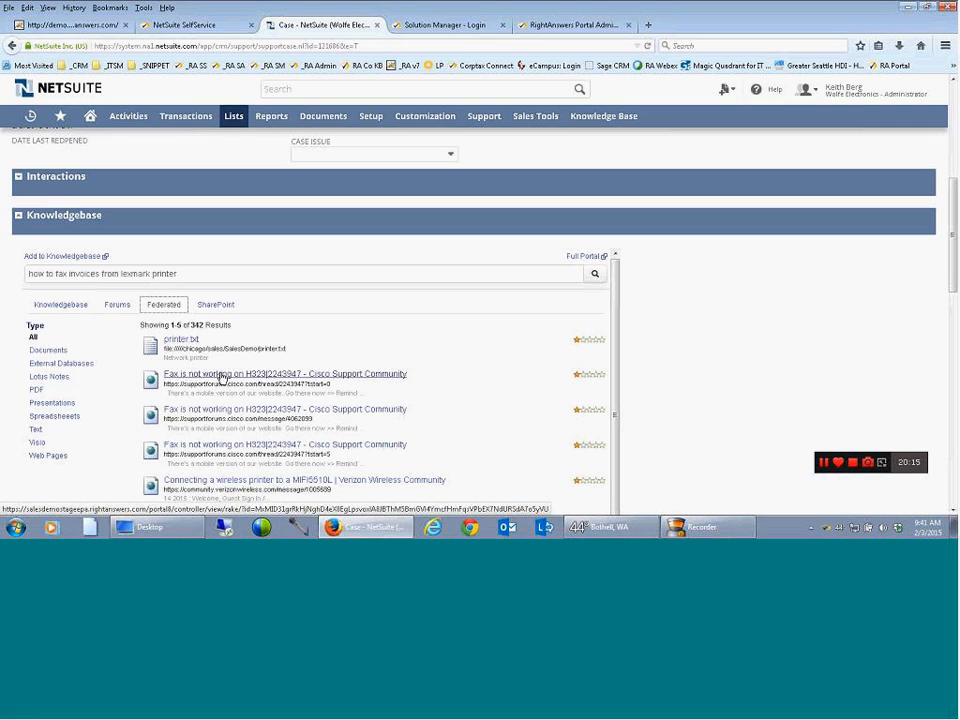
left_click(163, 313)
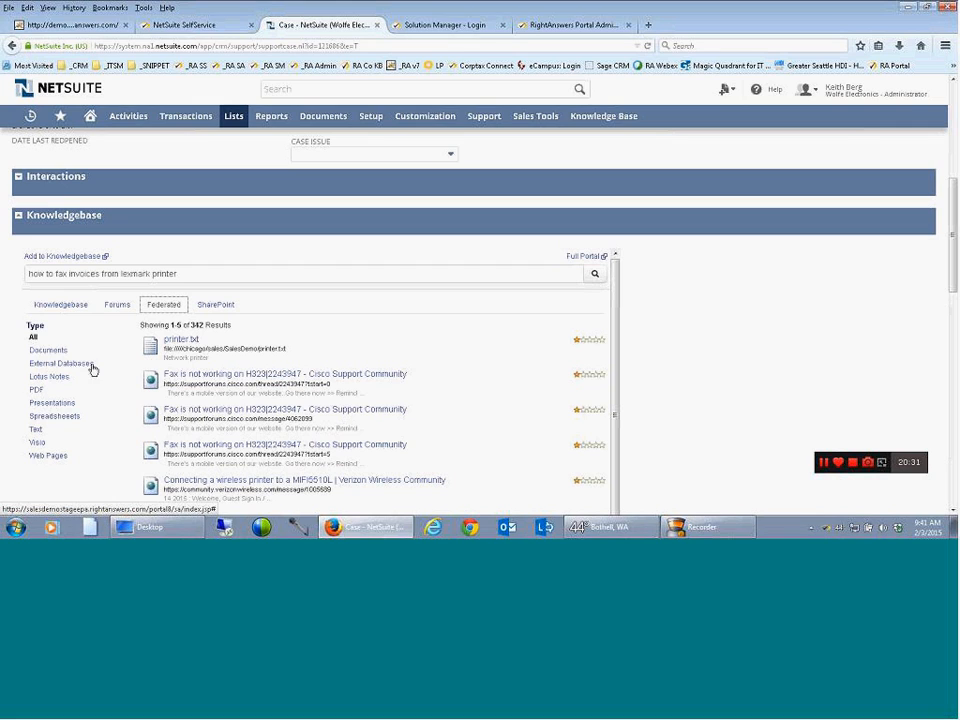
left_click(206, 309)
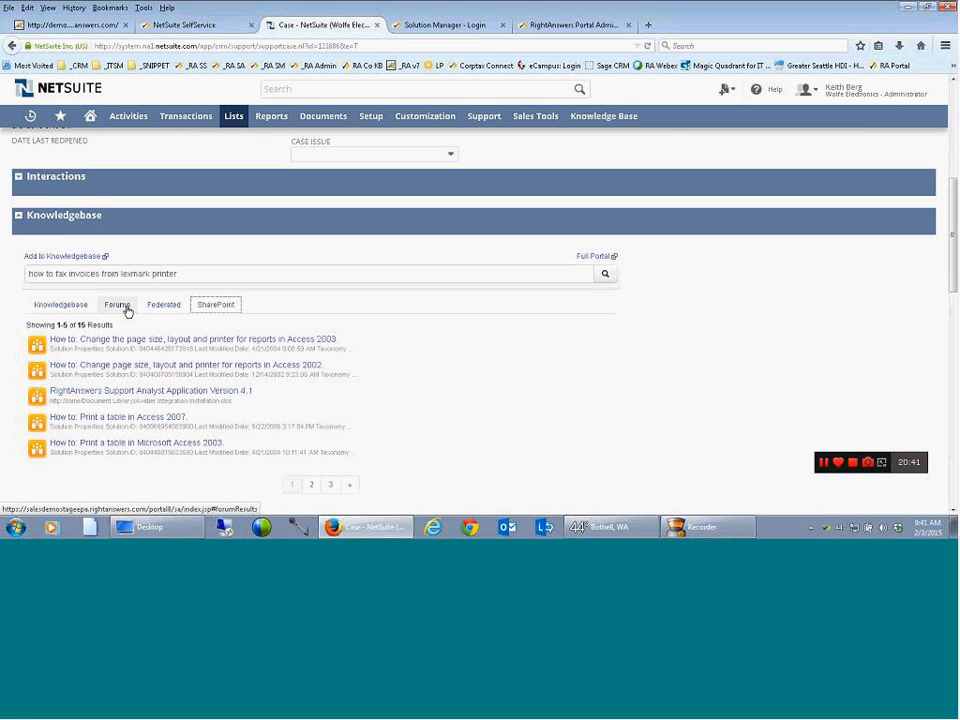
left_click(165, 309)
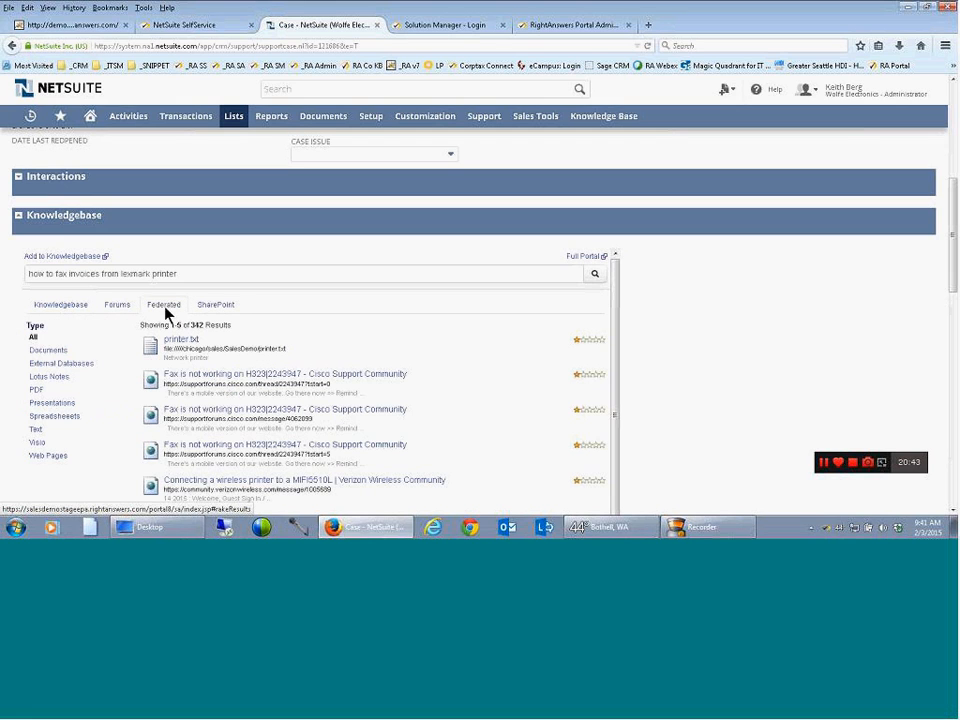
left_click(216, 308)
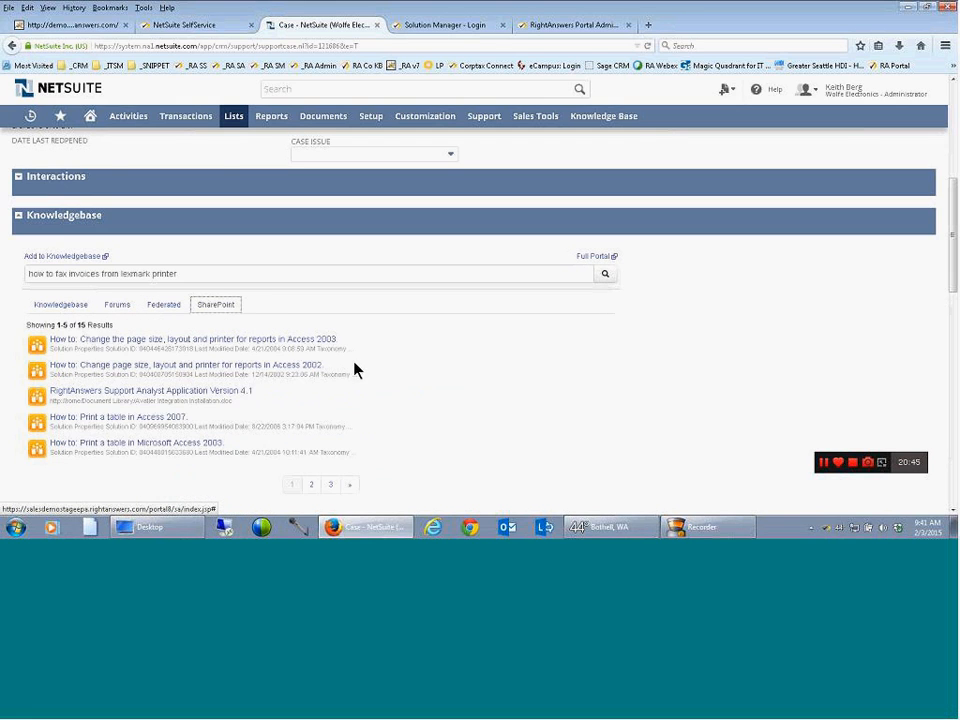
left_click(165, 305)
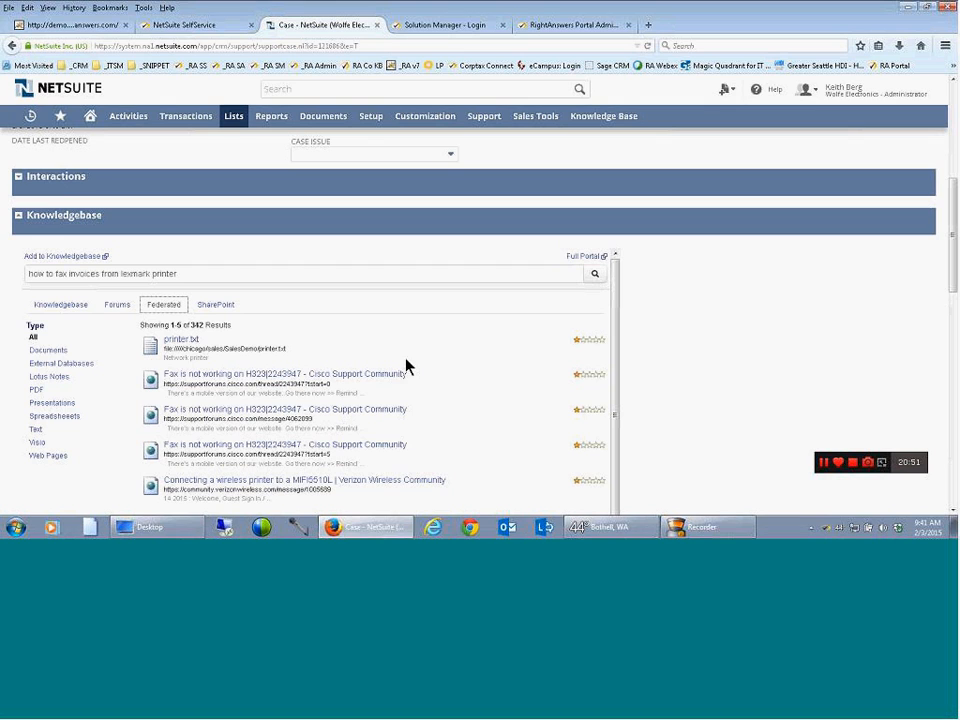
Look over the case fields and switch the embedded search from the Federated results back to the Knowledgebase results
scroll(407, 364, "up", 3)
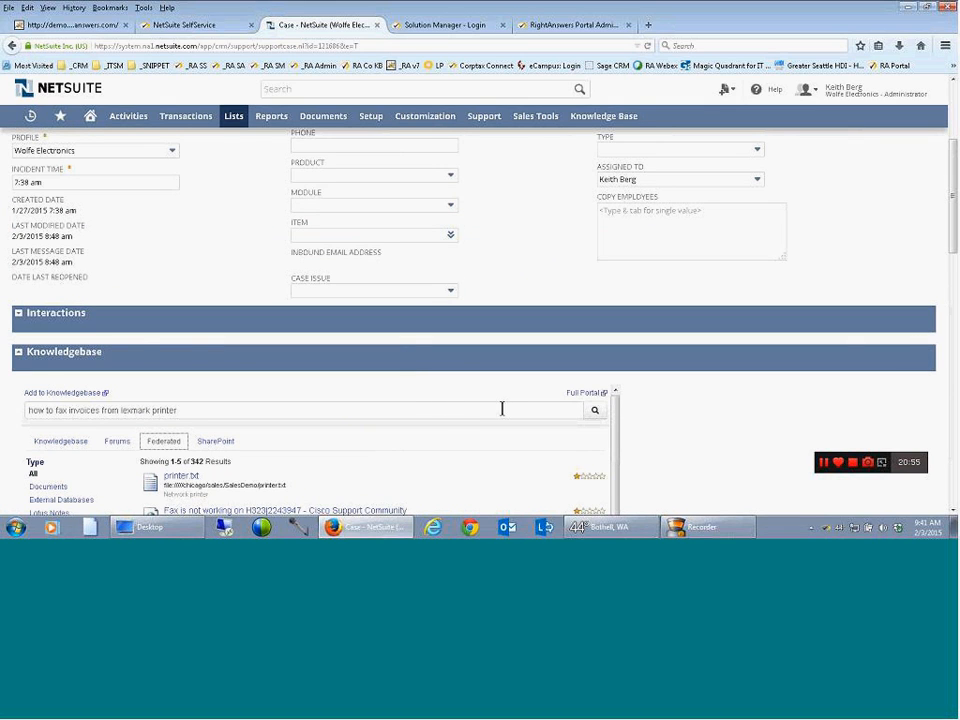
left_click_drag(951, 208, 540, 253)
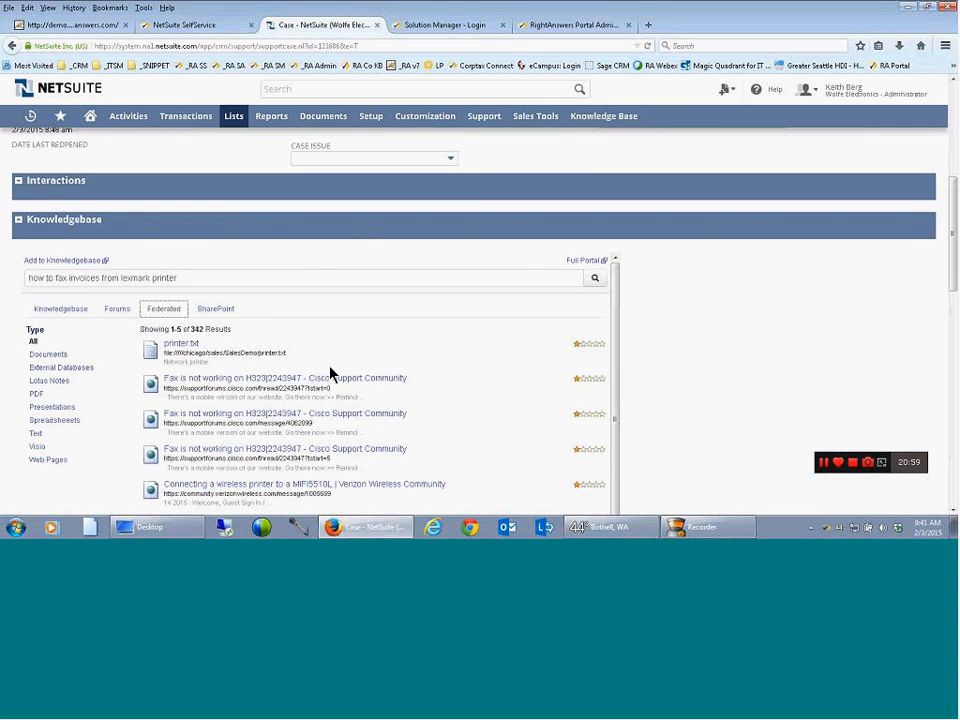
left_click(58, 312)
left_click(158, 312)
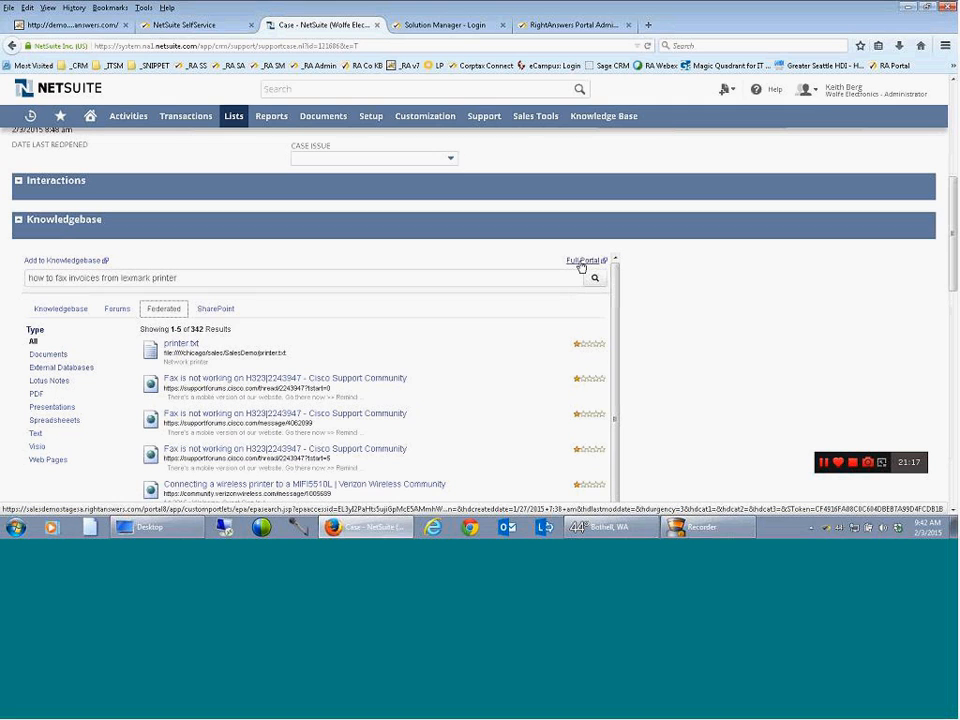
left_click(72, 310)
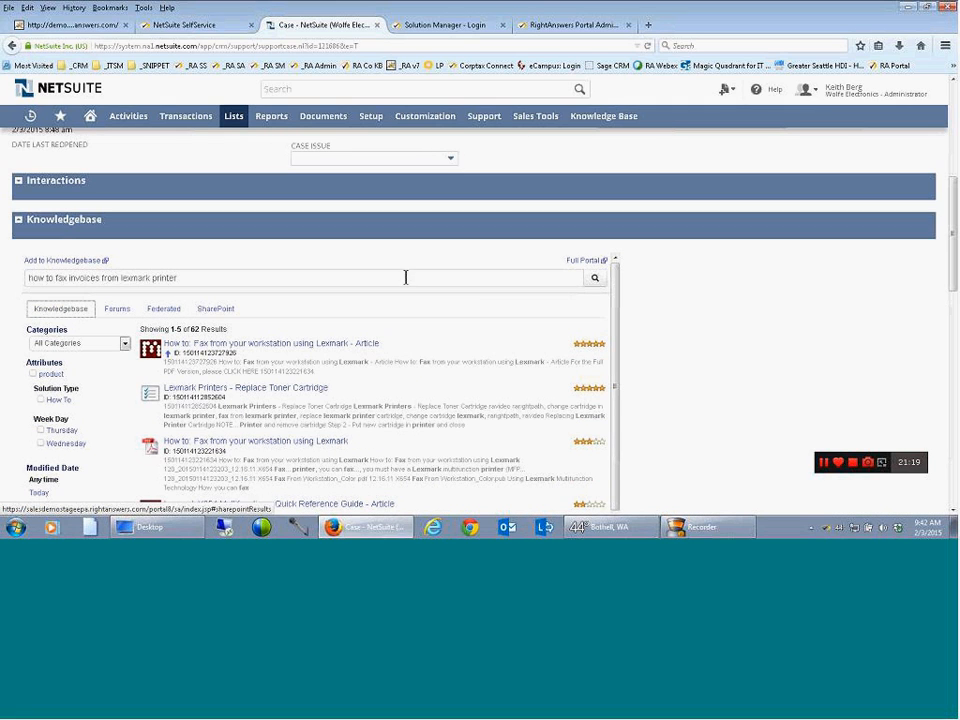
Open the full RightAnswers portal from the case and examine its search results, Case Information and User Activity sections
left_click(578, 261)
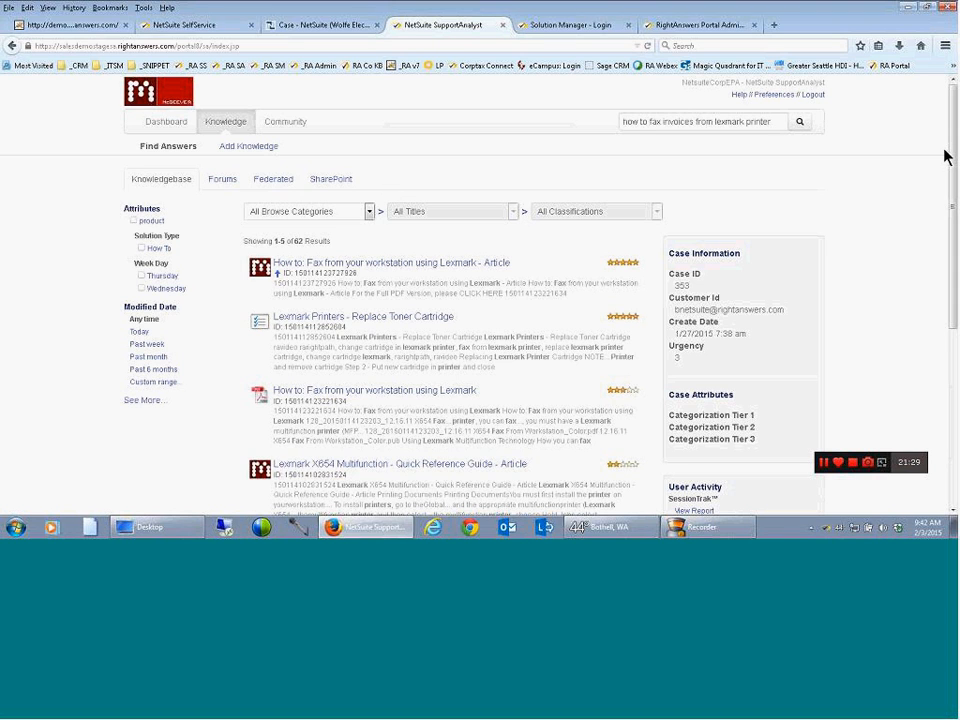
scroll(700, 197, "down", 2)
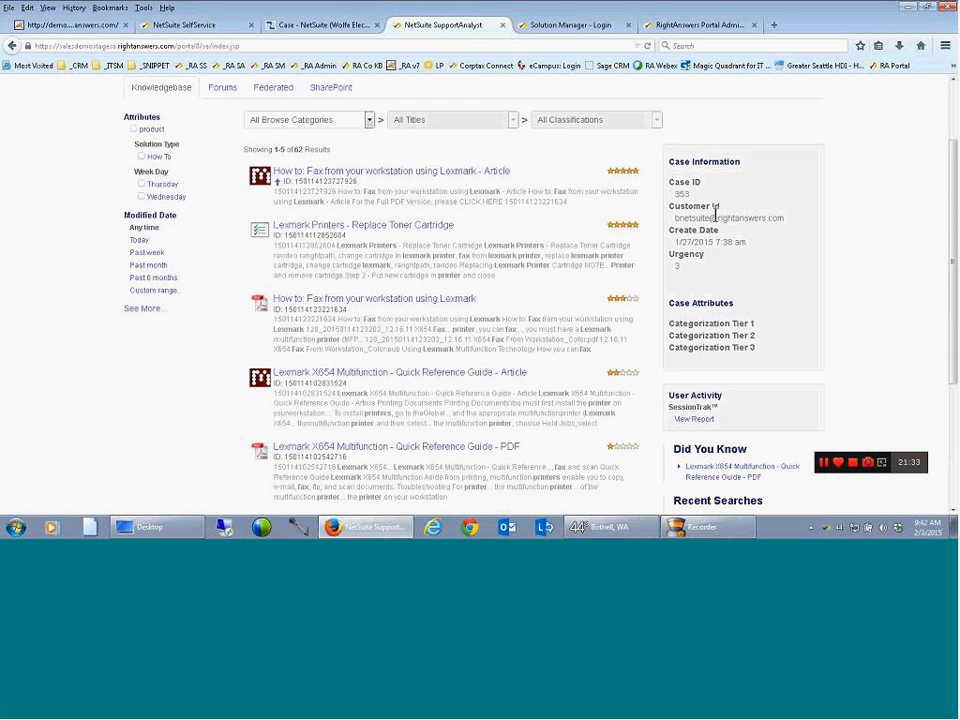
left_click_drag(951, 231, 951, 270)
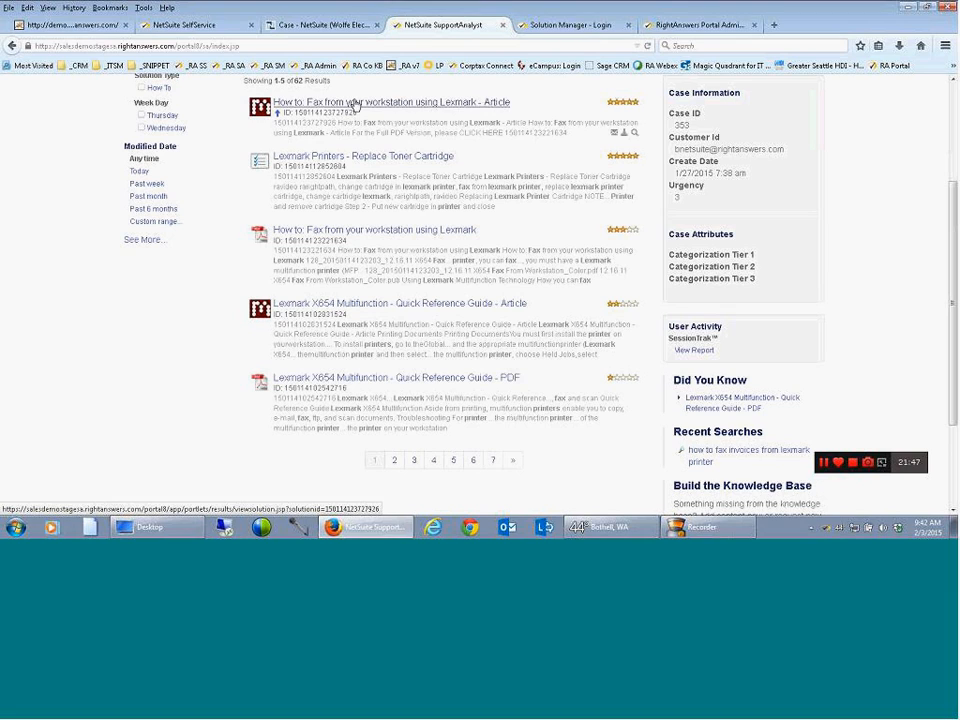
Review the customer's recent actions in a maximized SessionTrak report, and close the report
left_click(685, 352)
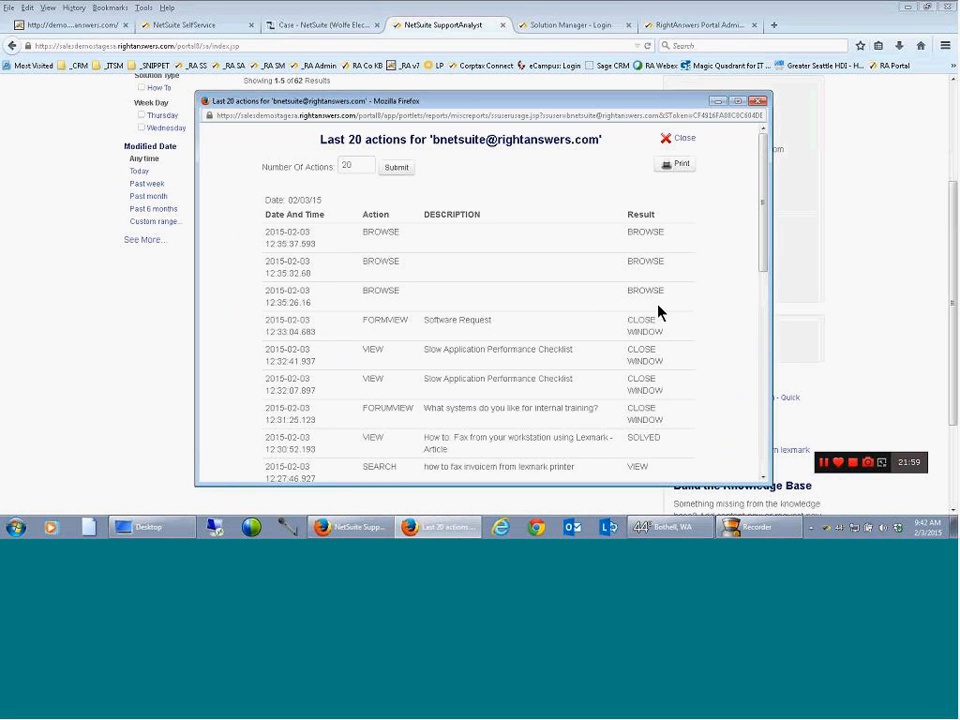
left_click(737, 101)
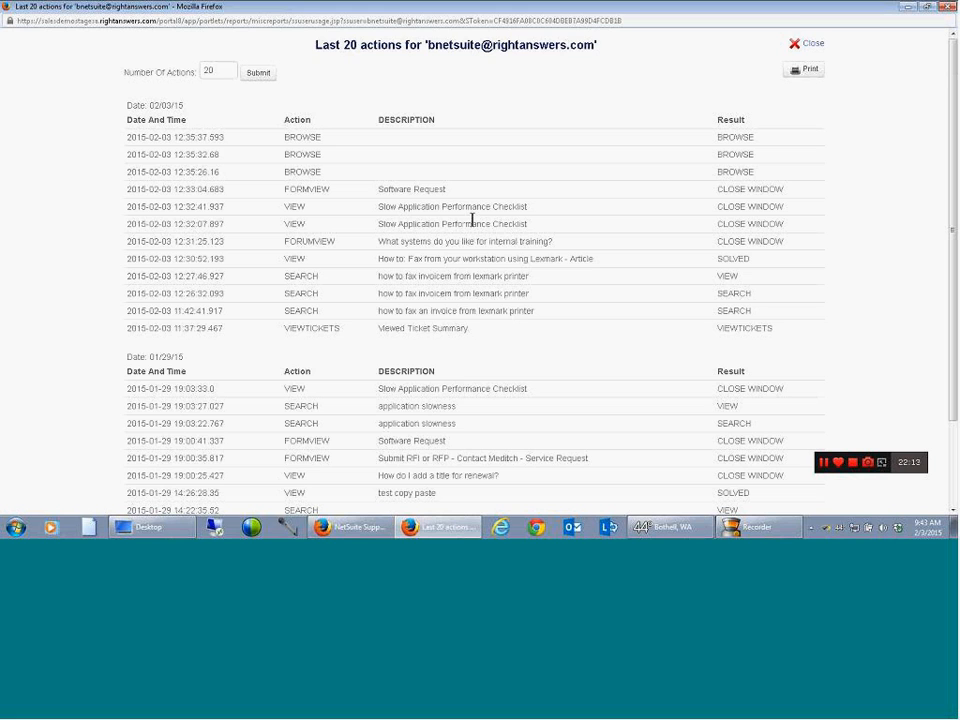
left_click_drag(537, 315, 537, 341)
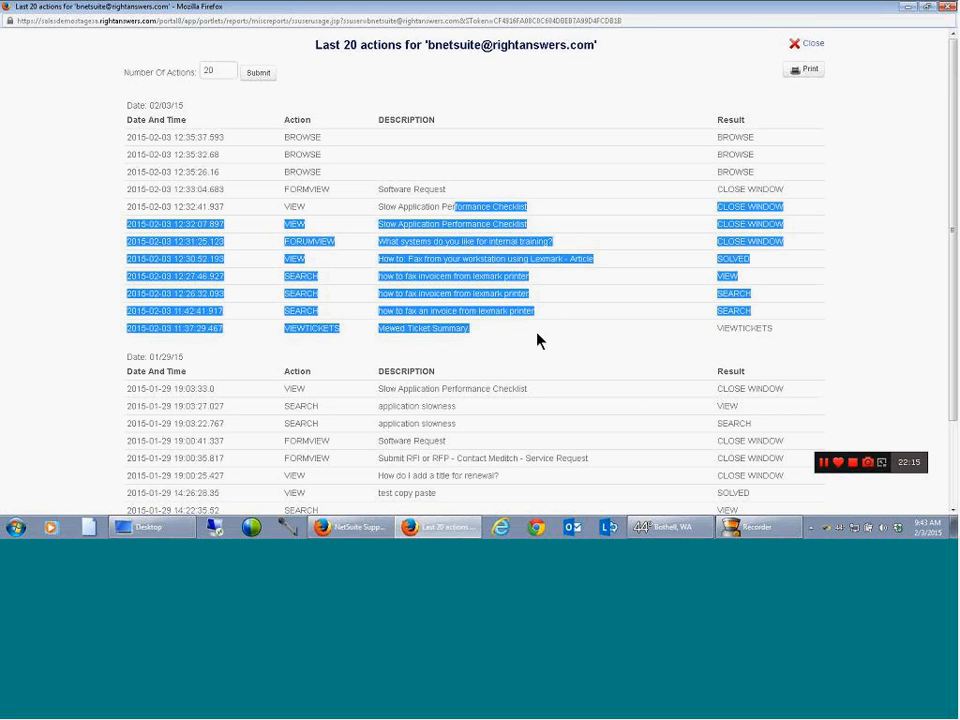
left_click(812, 44)
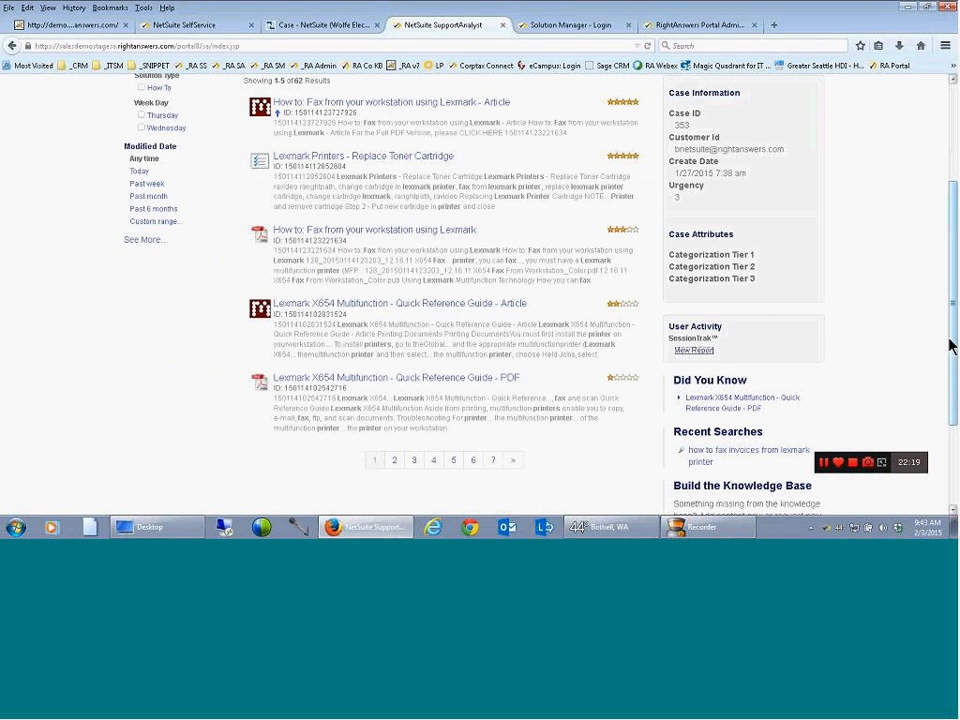
Show the portal's Federated results and open the first "Fax is not working on H323|2243947 - Cisco Support Community" page
scroll(950, 345, "up", 3)
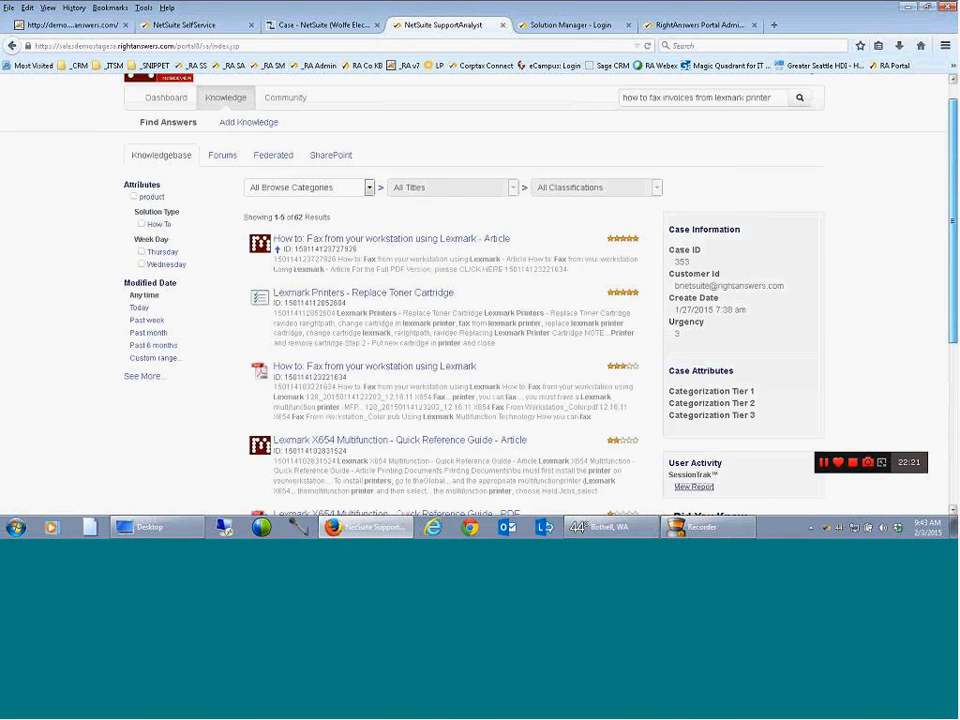
left_click_drag(952, 240, 952, 224)
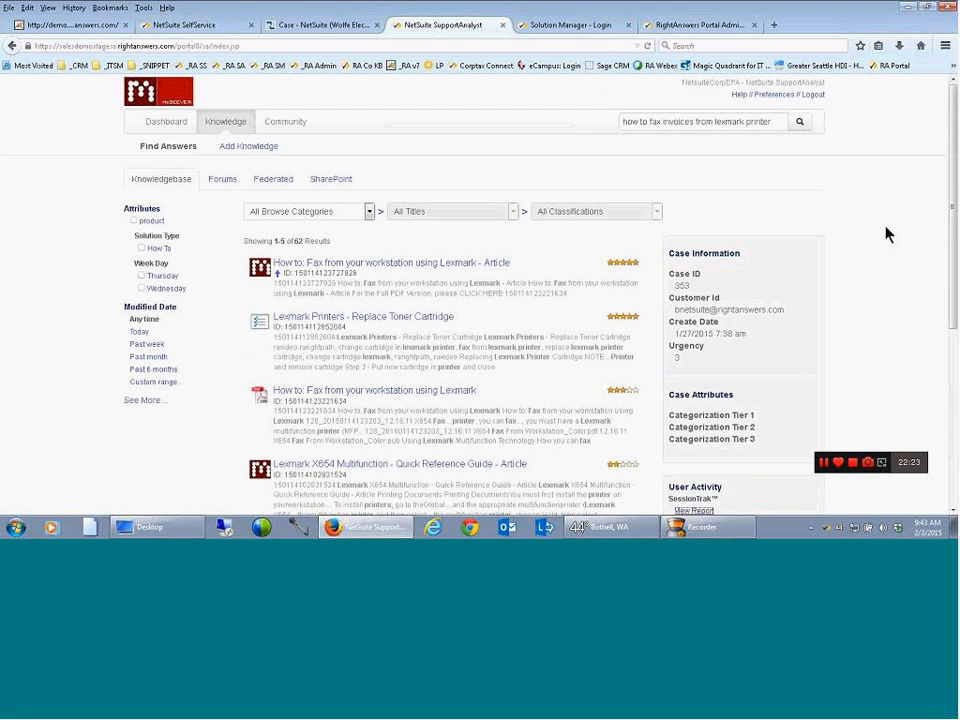
left_click(281, 189)
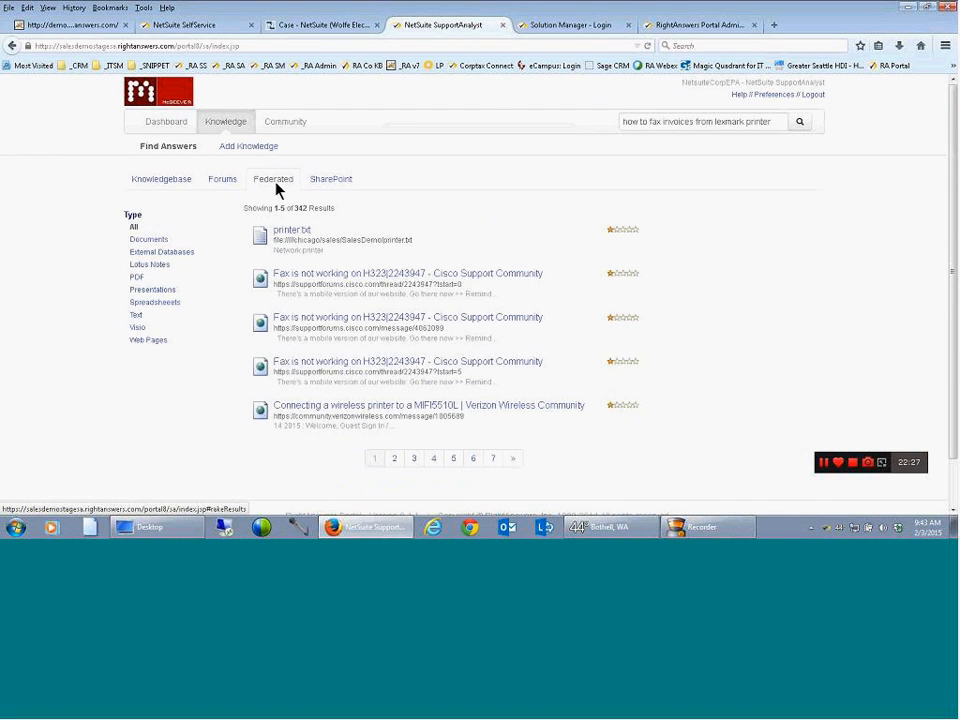
left_click(363, 280)
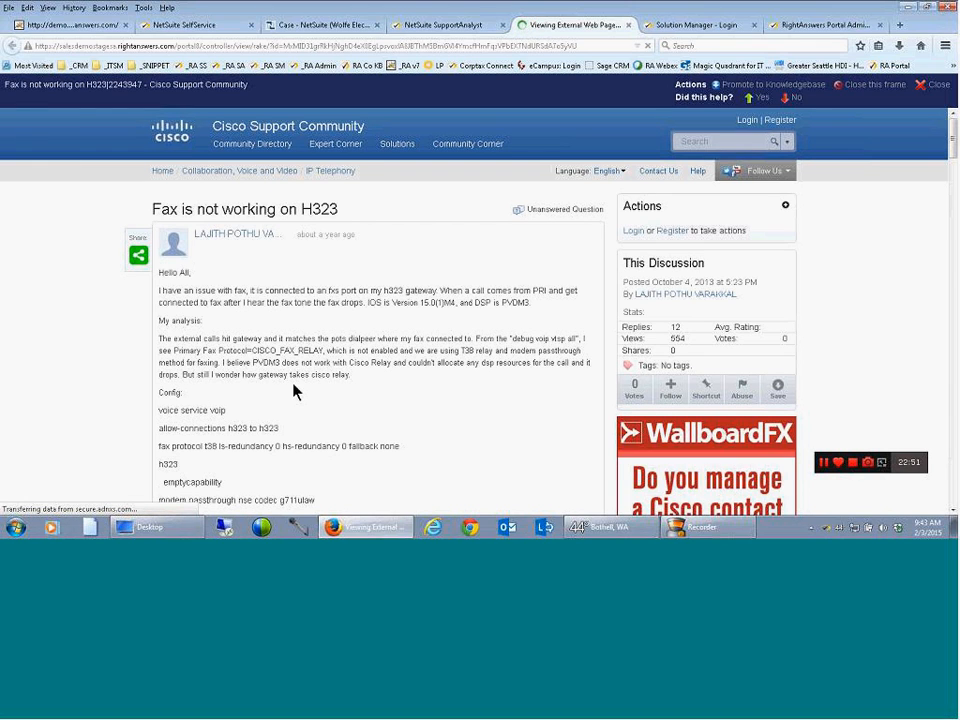
Copy the issue description through the analysis from the Cisco forum page, promote the page to the knowledgebase, and check the prefilled title and external link
left_click_drag(352, 383, 158, 303)
key("ctrl+c")
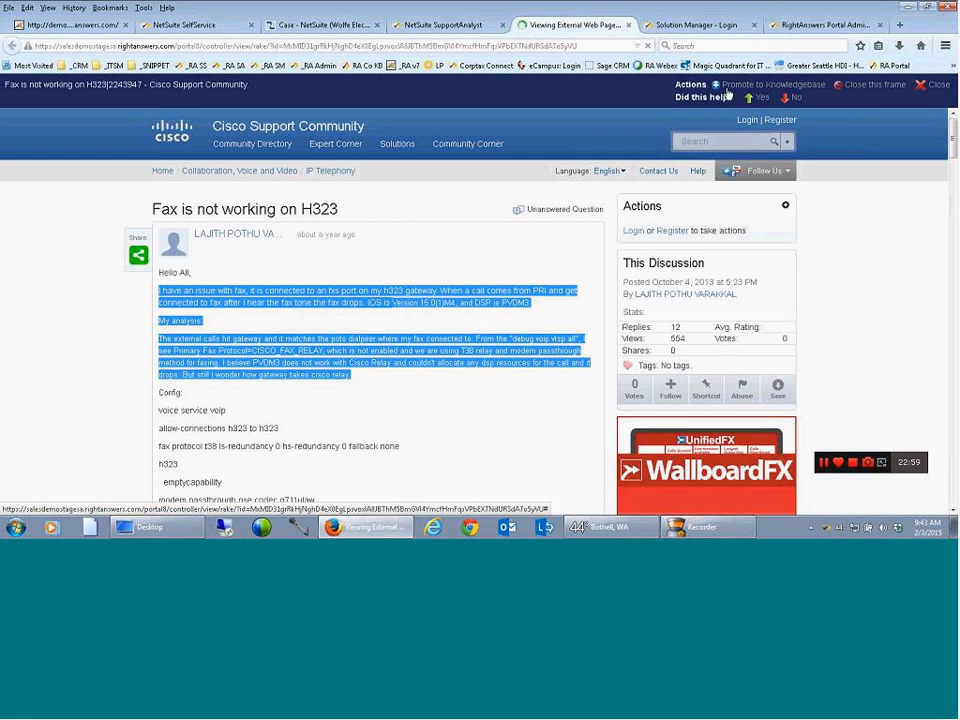
left_click(738, 87)
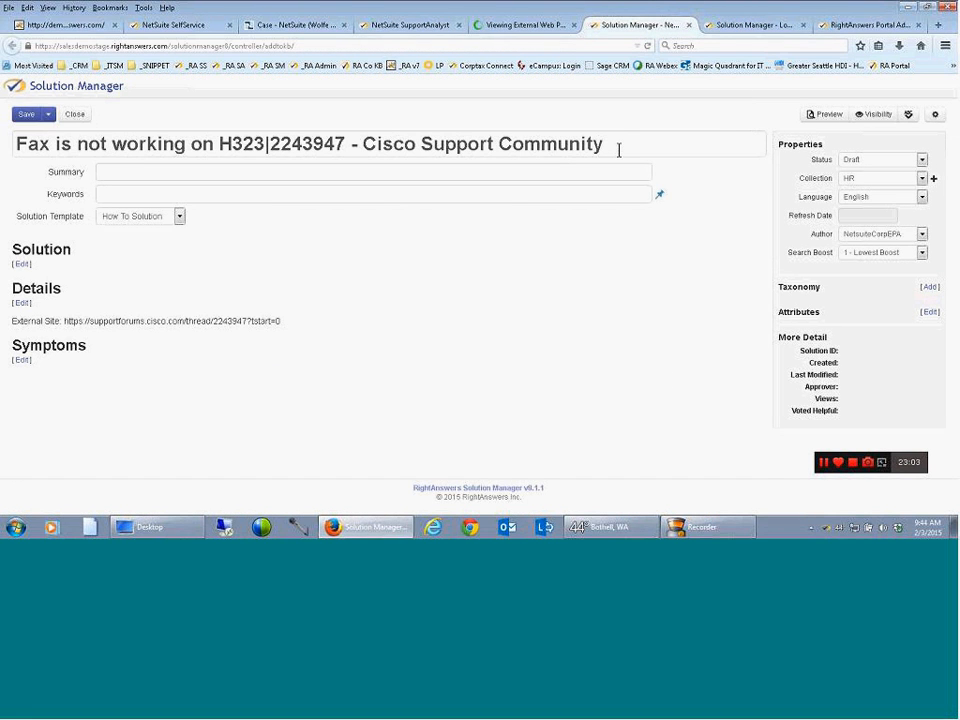
left_click_drag(604, 145, 11, 150)
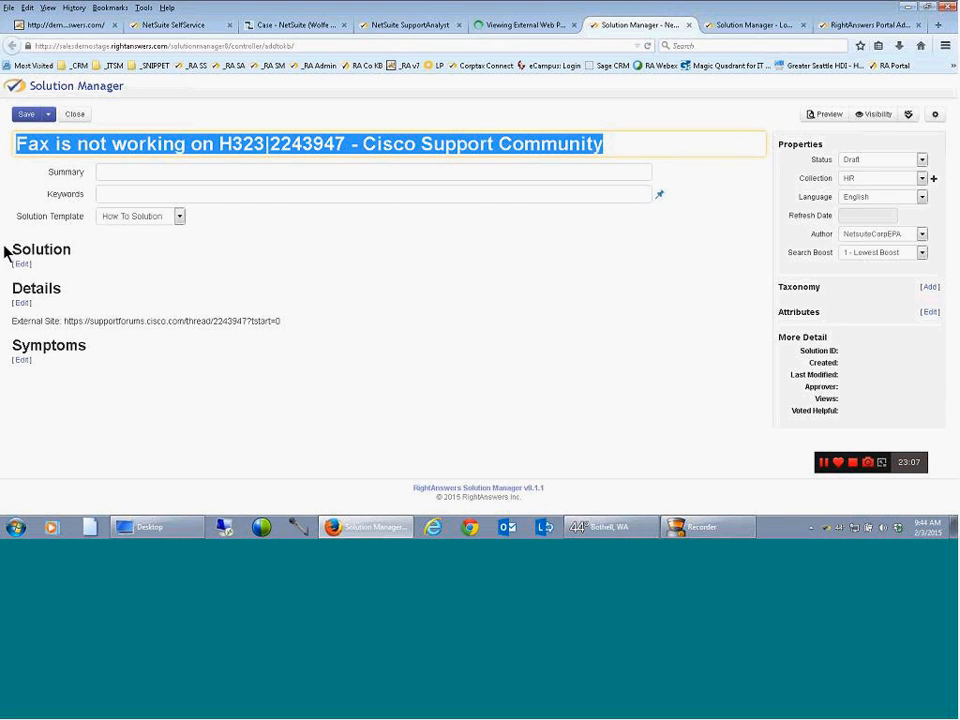
left_click_drag(280, 323, 15, 322)
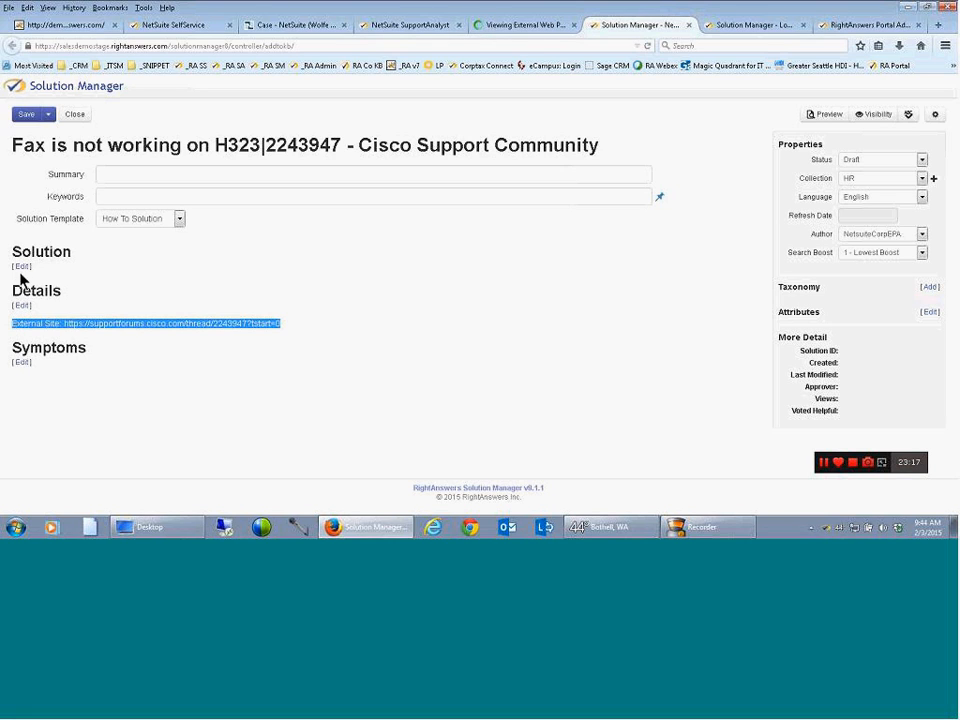
Paste the copied forum text into the Solution section, accept it, and set the solution's status to Review
left_click(21, 267)
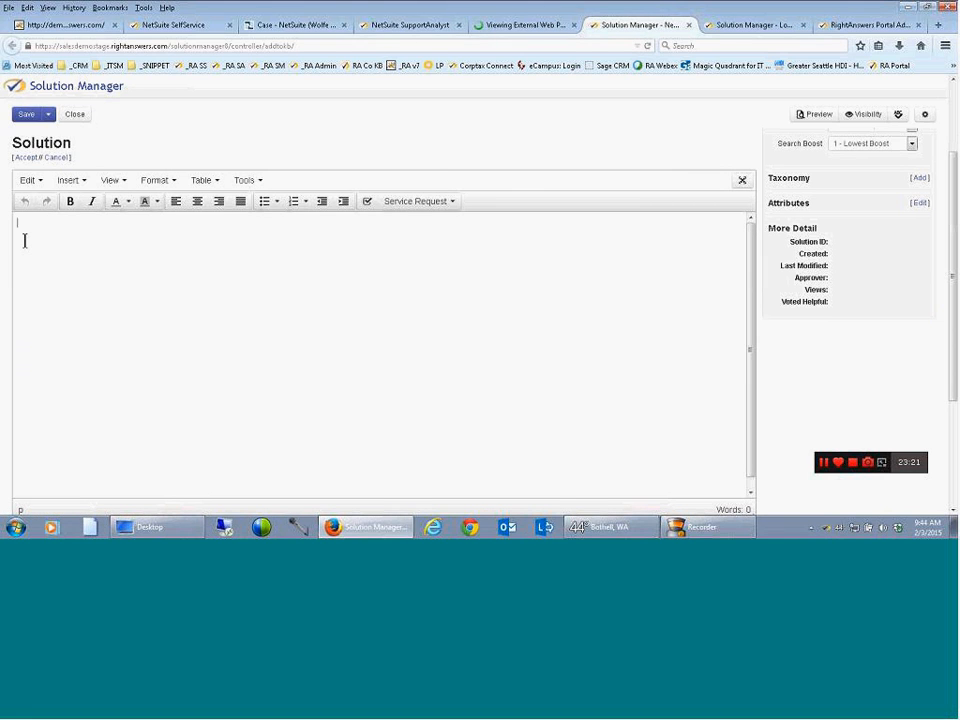
key("ctrl+v")
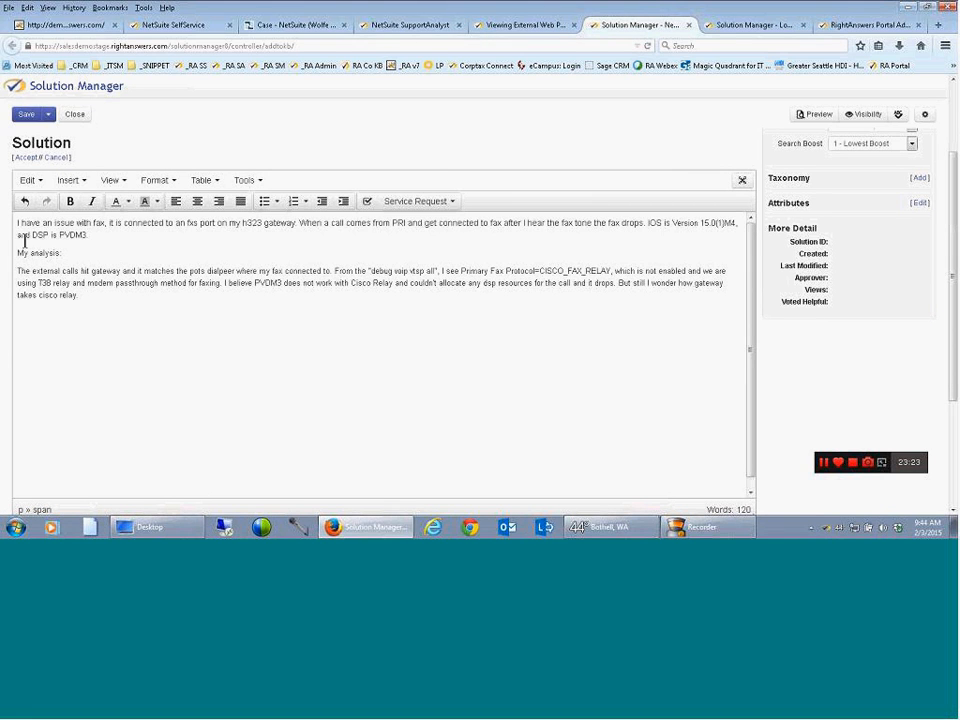
left_click(24, 158)
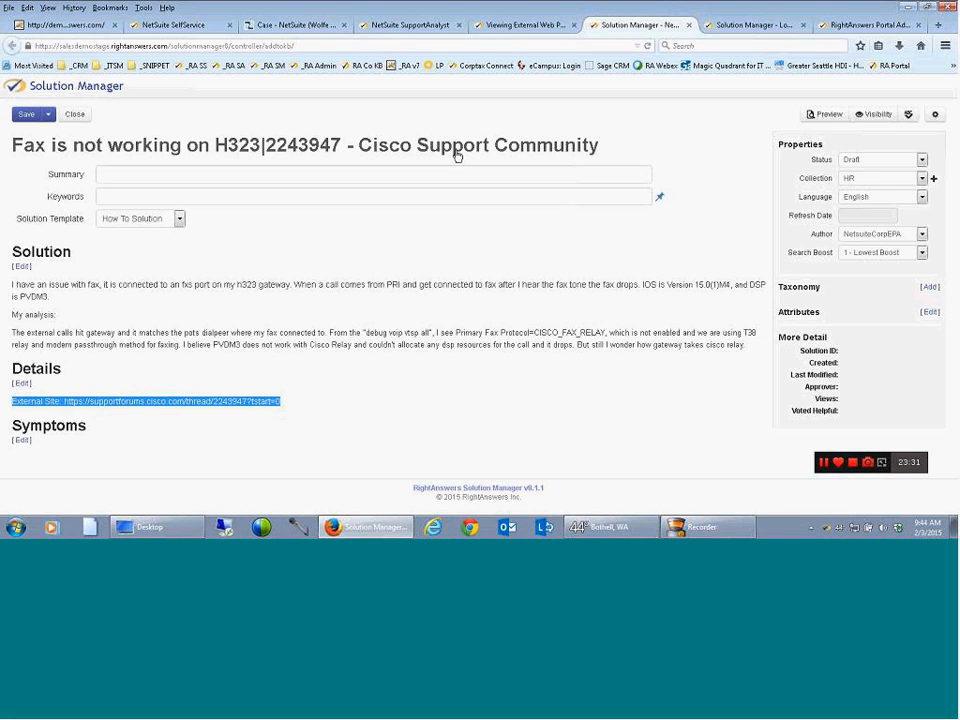
left_click(848, 162)
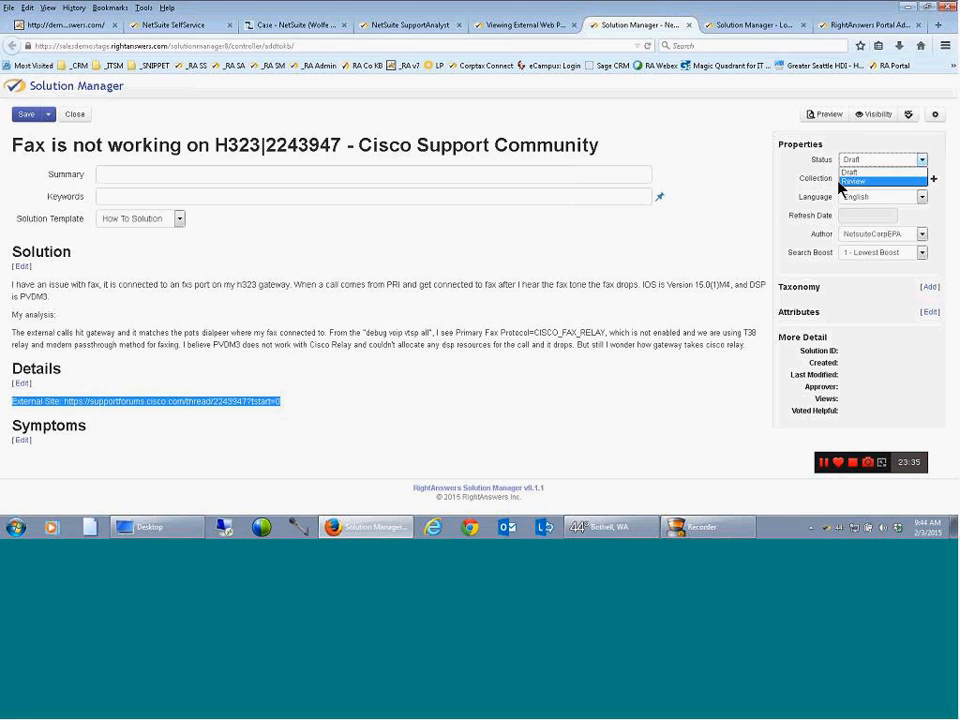
left_click(845, 182)
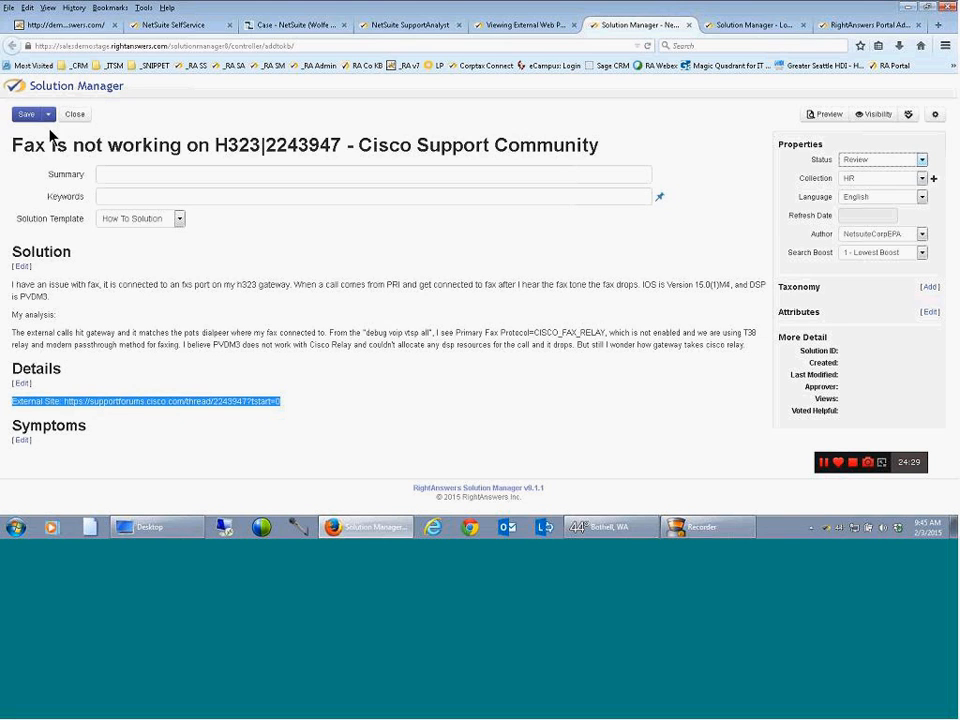
Return to the NetSuite case and view the embedded search's Federated results, followed by its Knowledgebase results
left_click(280, 33)
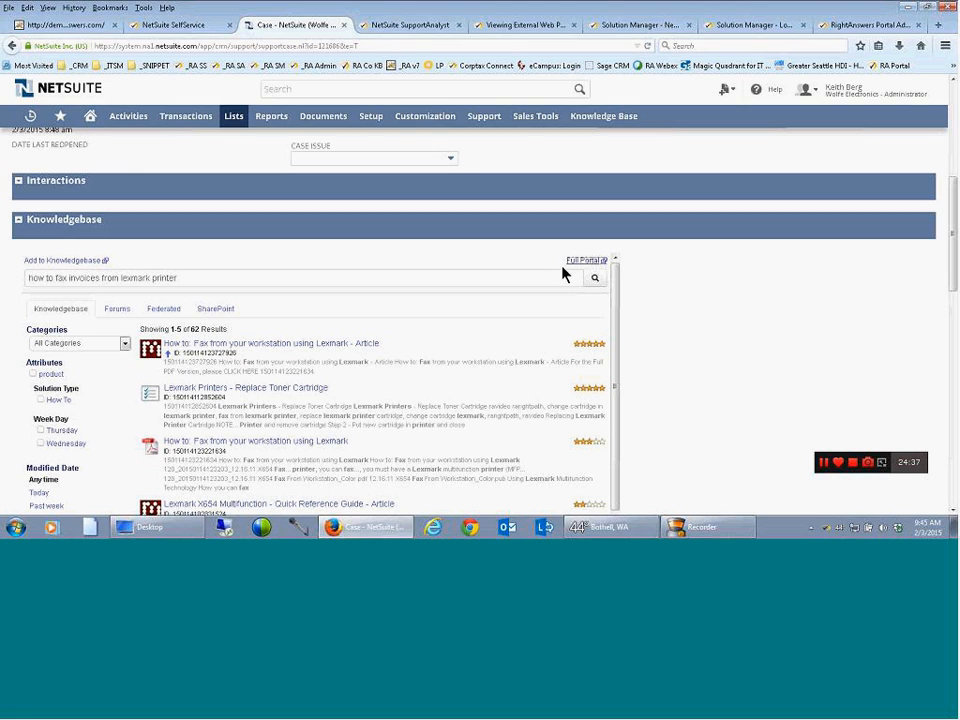
left_click(166, 311)
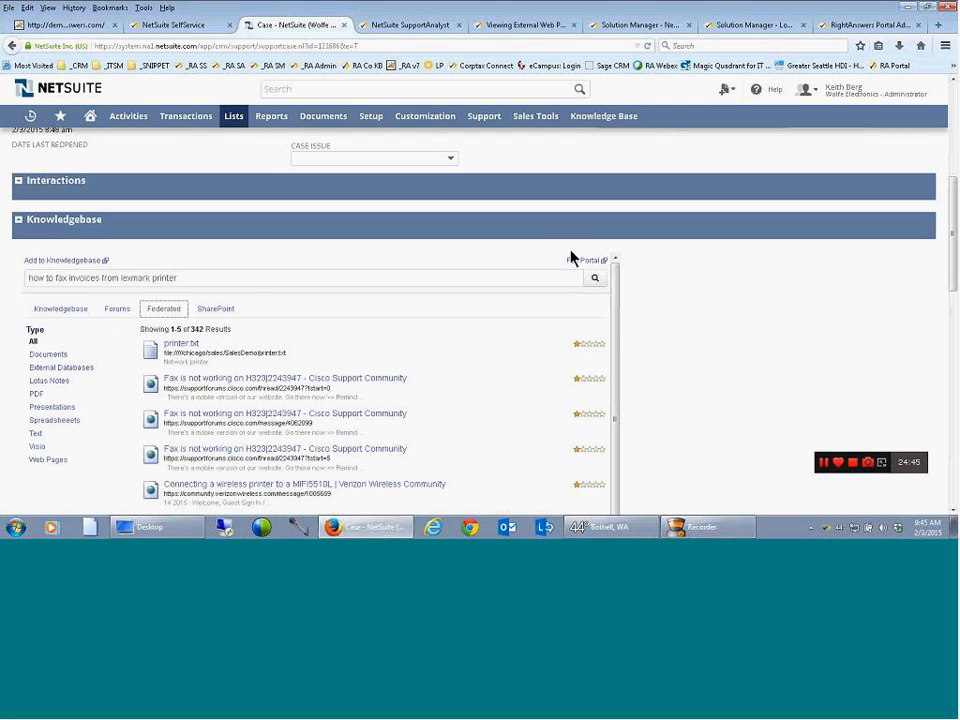
left_click(80, 318)
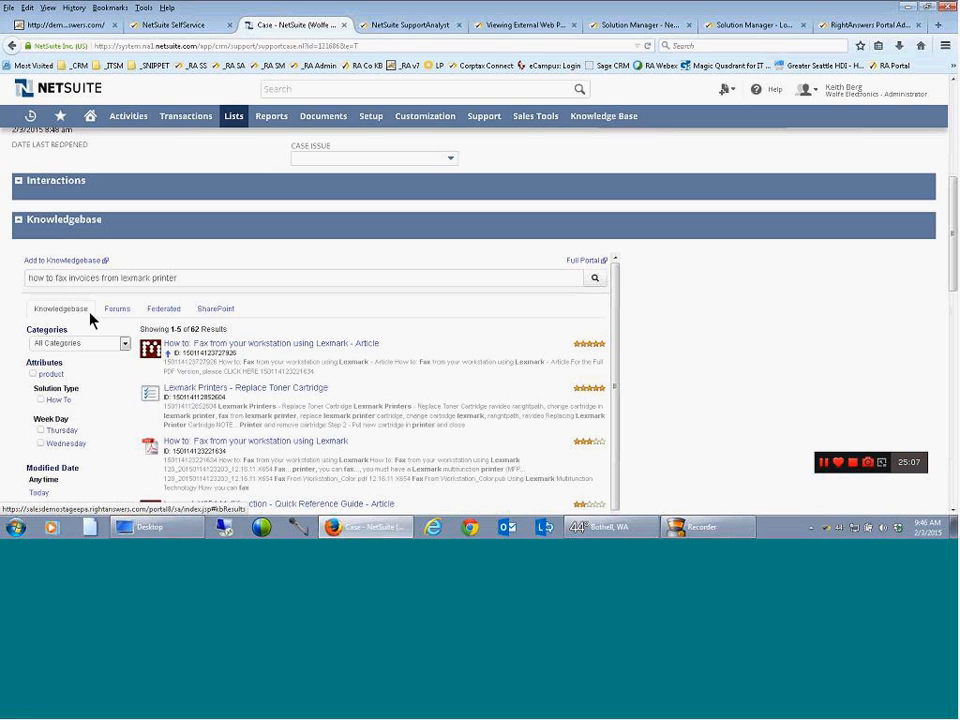
Log in to the Solution Manager with the prefilled credentials and look over the workspace's queues, activity sections and author statistics
left_click(738, 30)
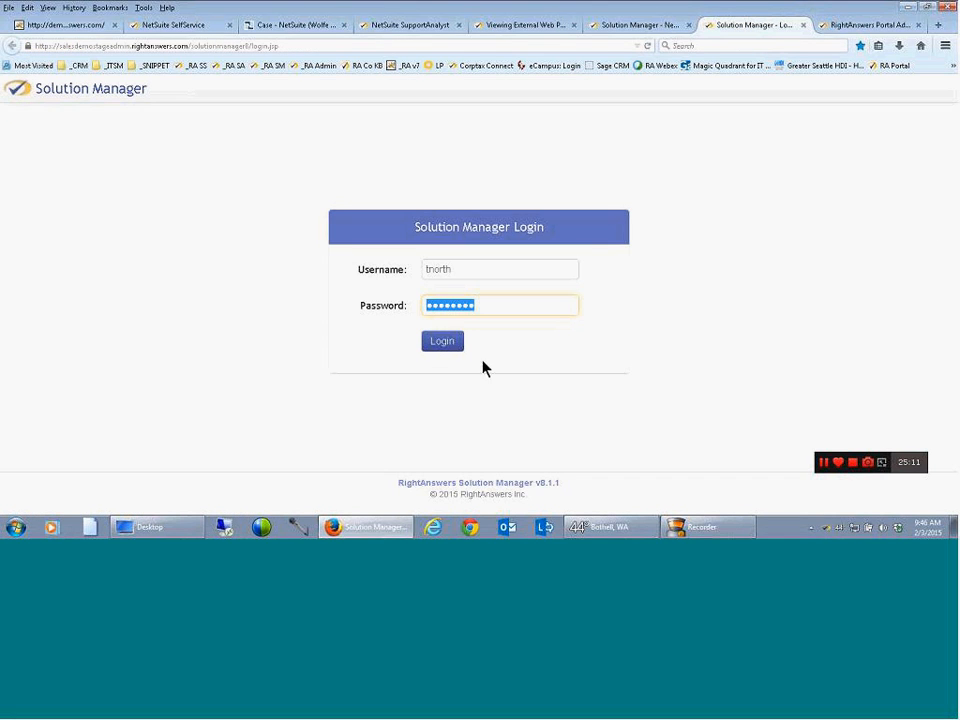
left_click(446, 347)
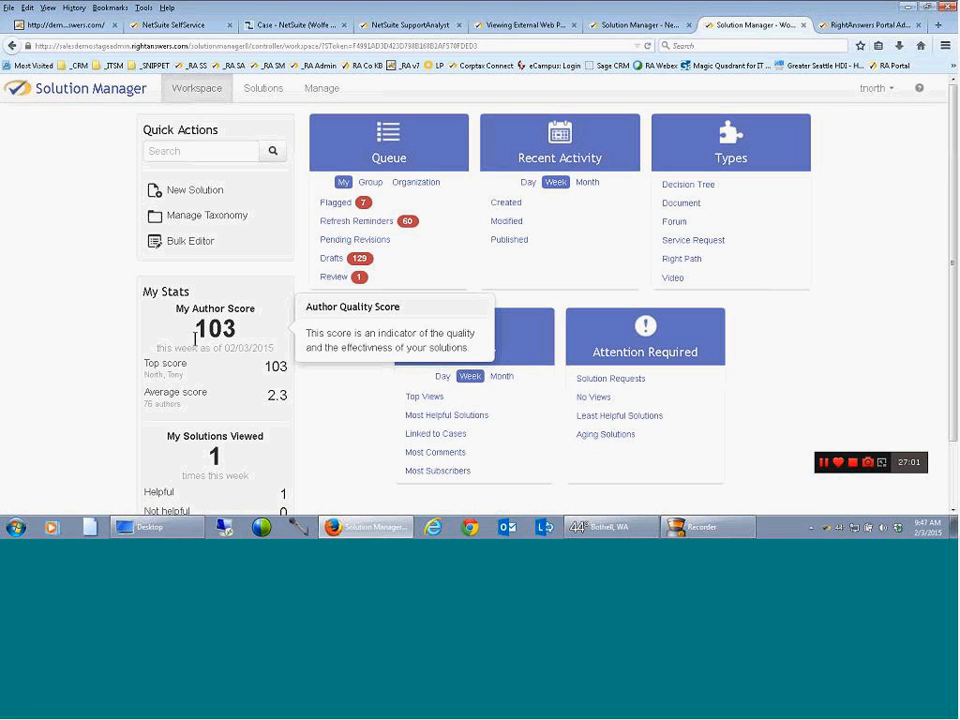
scroll(276, 424, "down", 1)
scroll(276, 424, "down", 1)
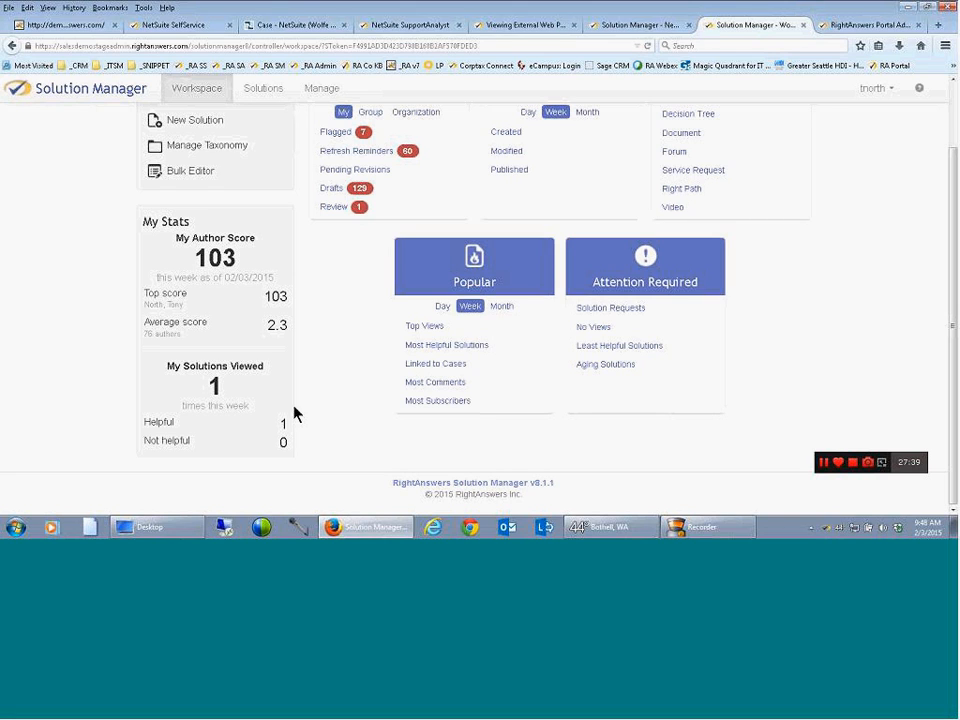
scroll(298, 410, "up", 2)
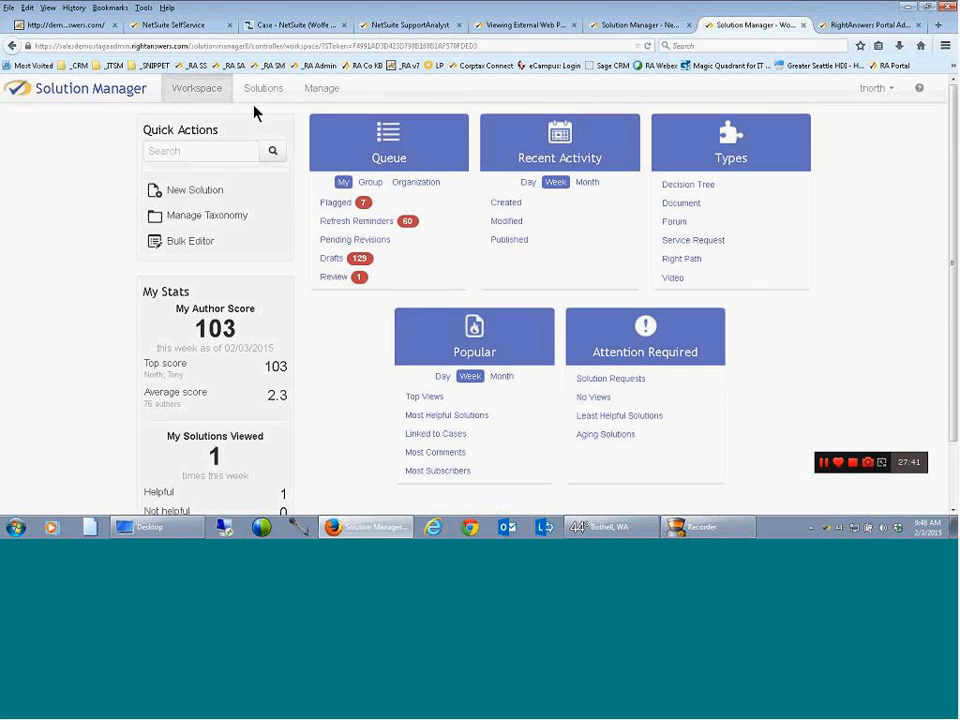
Go to the list of solutions, view the available types of new content, and create a blank solution
left_click(256, 95)
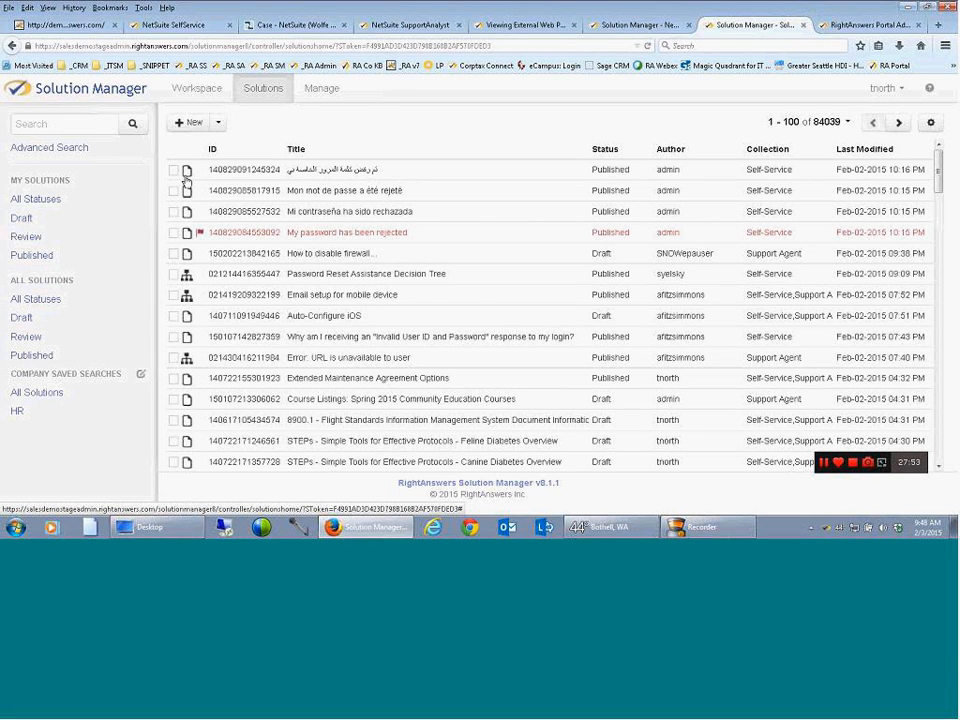
left_click(218, 127)
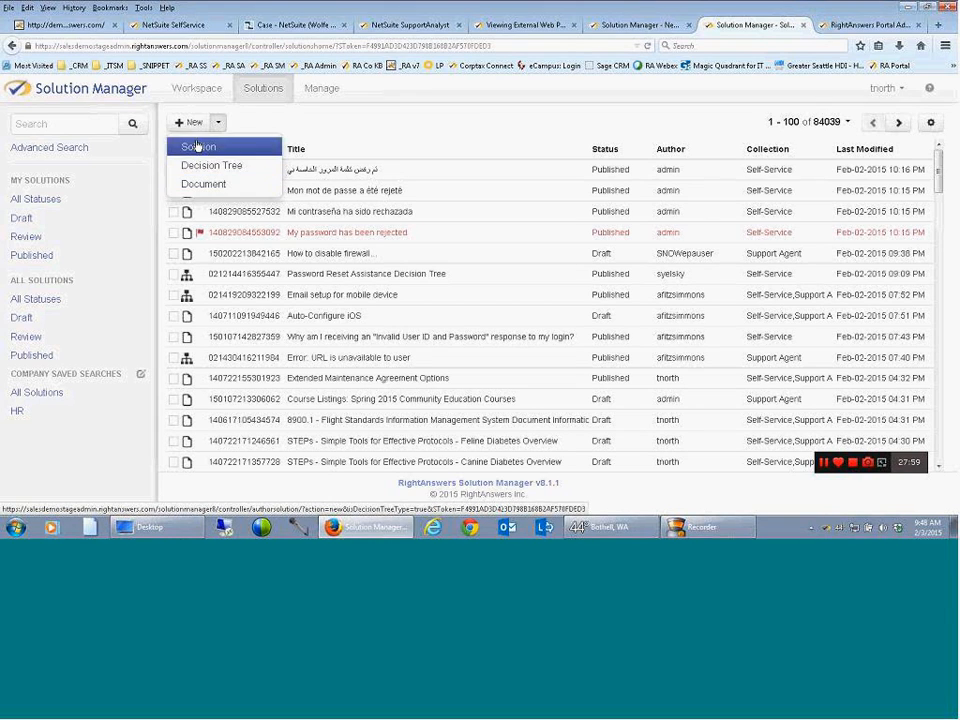
left_click(186, 123)
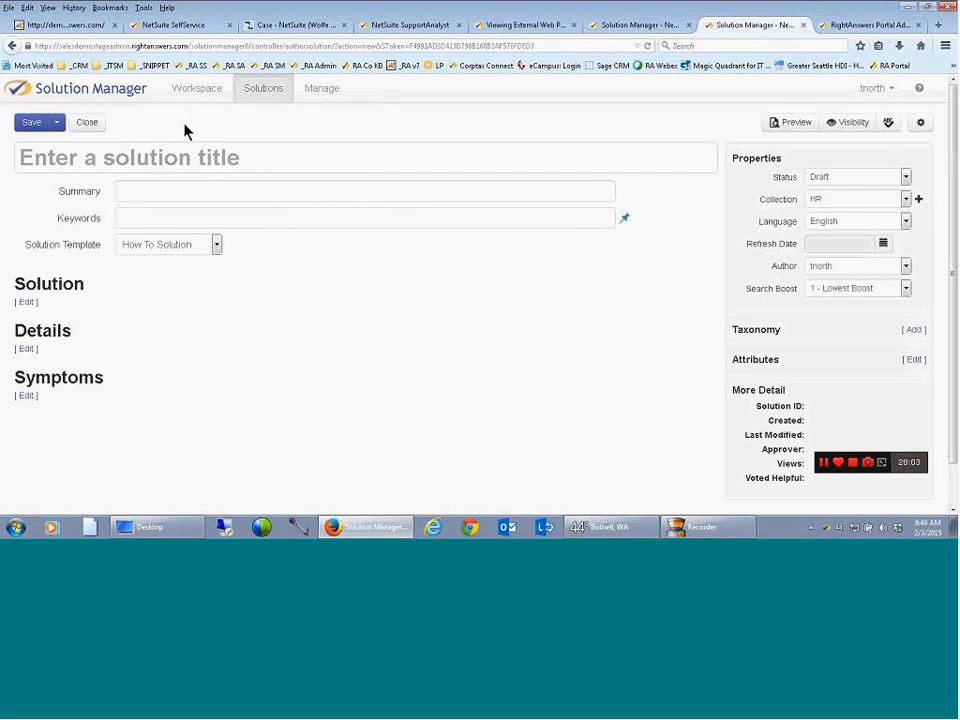
Title the new solution "How to create an Excel Pivot Table"
left_click(168, 153)
type("Ho")
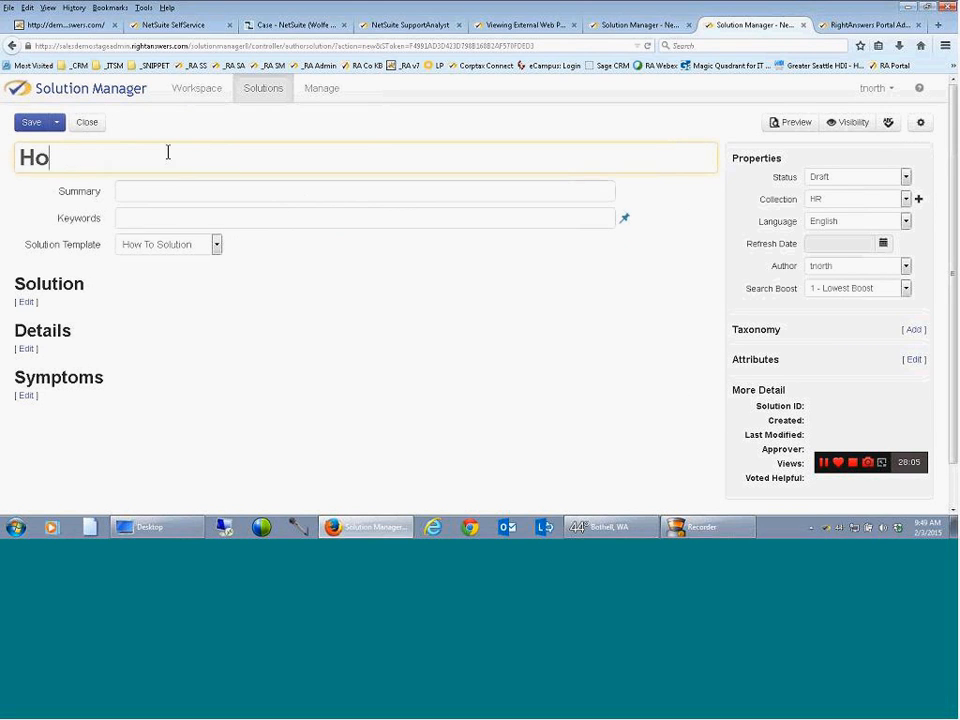
type("w to create a Piv")
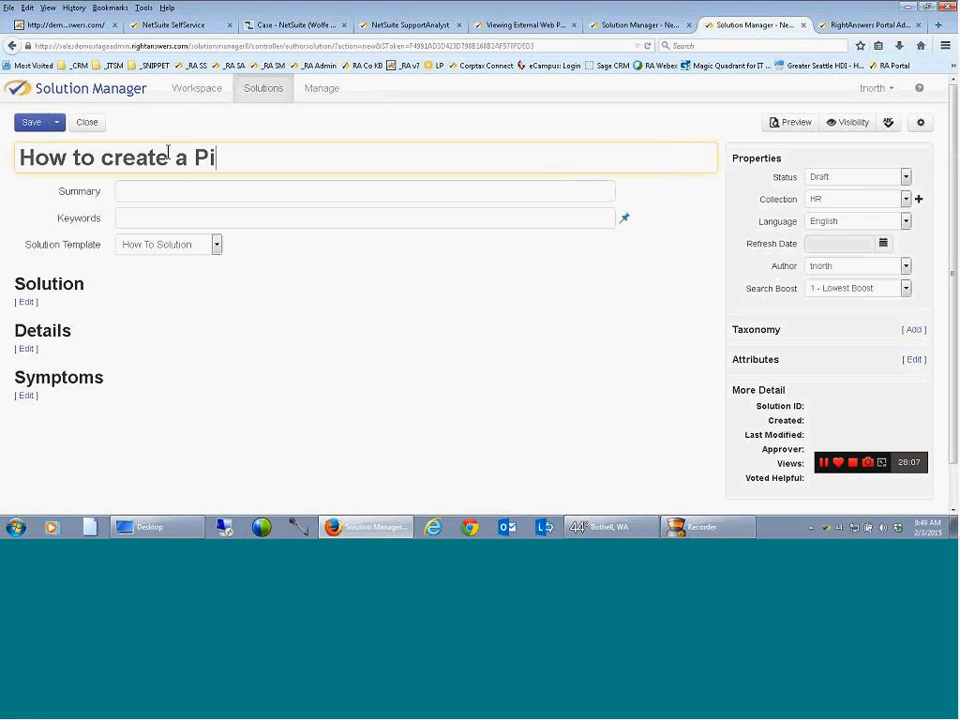
key("BackSpace")
key("BackSpace")
key("BackSpace")
type("Excel Pivot Table")
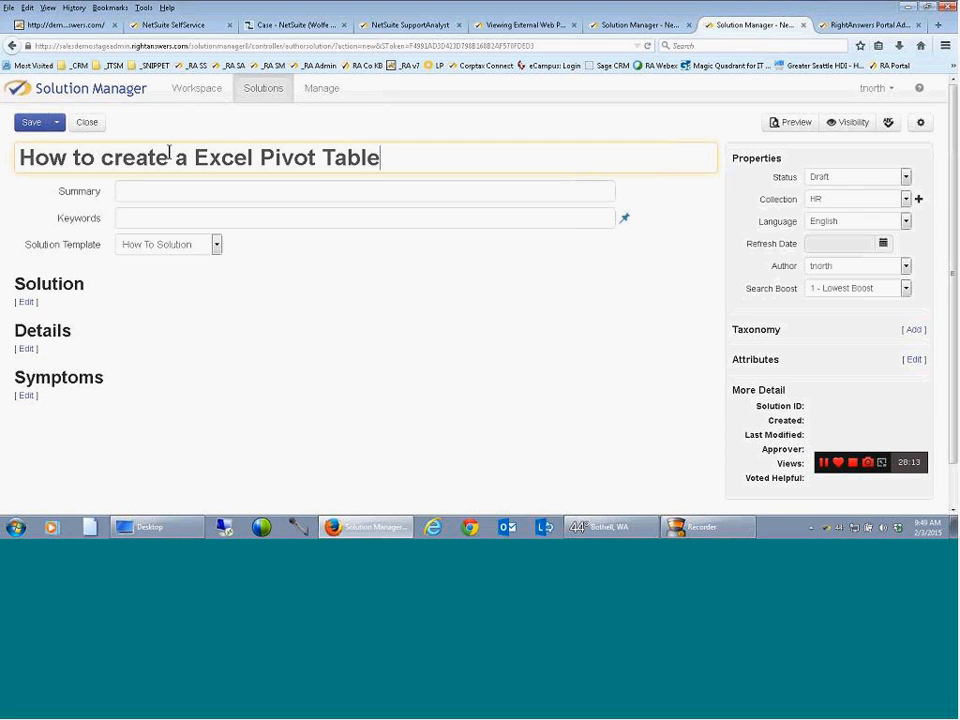
left_click(187, 157)
type("n")
Reuse the full solution title as the solution's keywords
left_click_drag(403, 156, 1, 149)
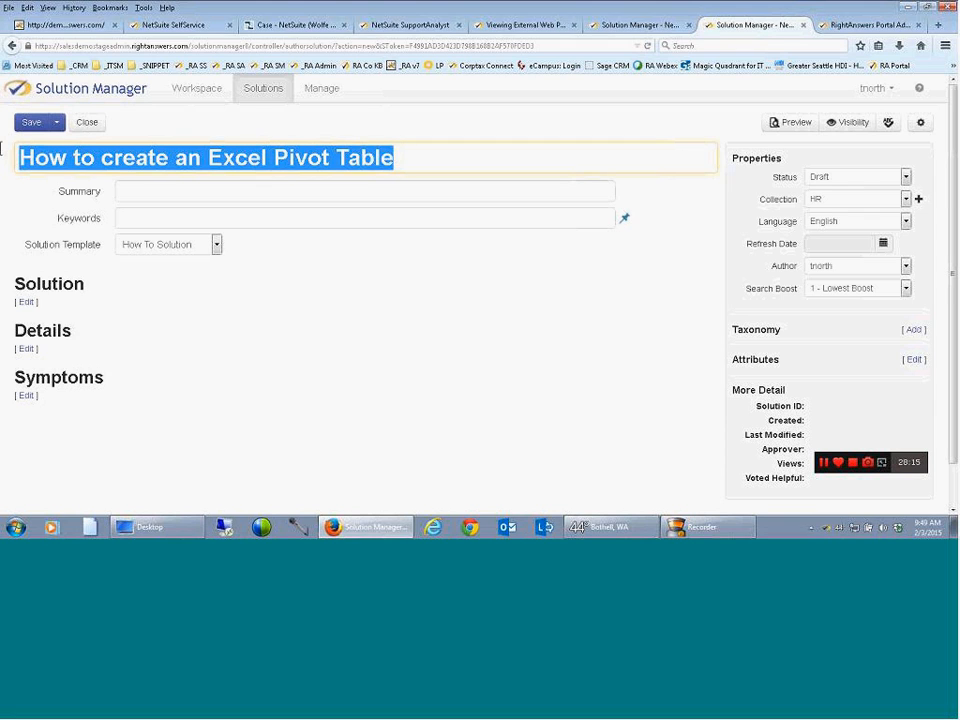
key("ctrl+x")
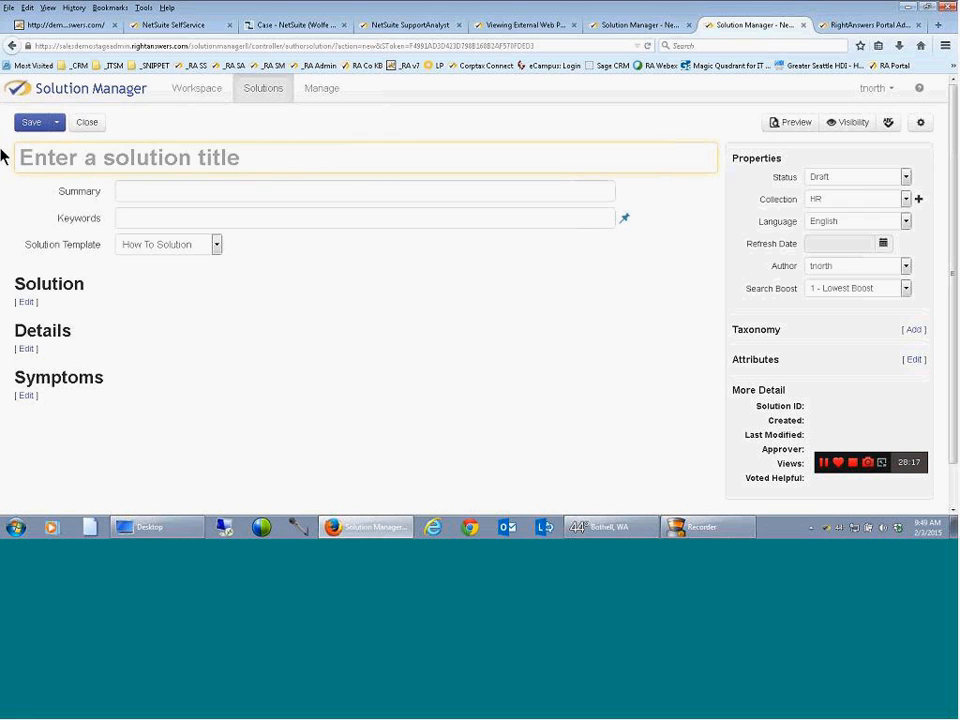
key("ctrl+v")
left_click(126, 217)
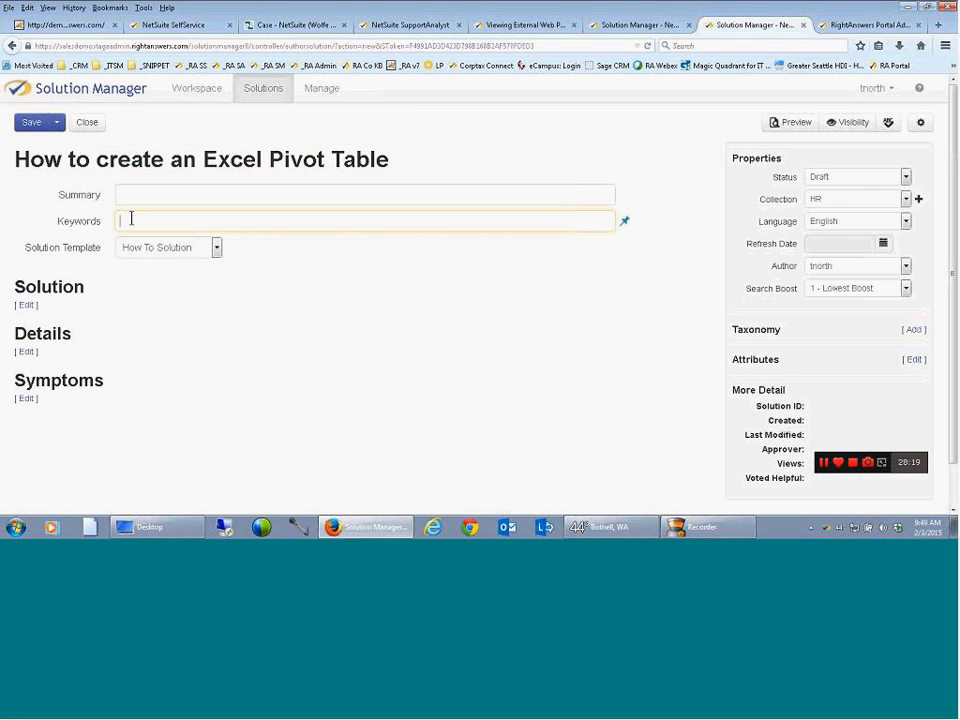
key("ctrl+v")
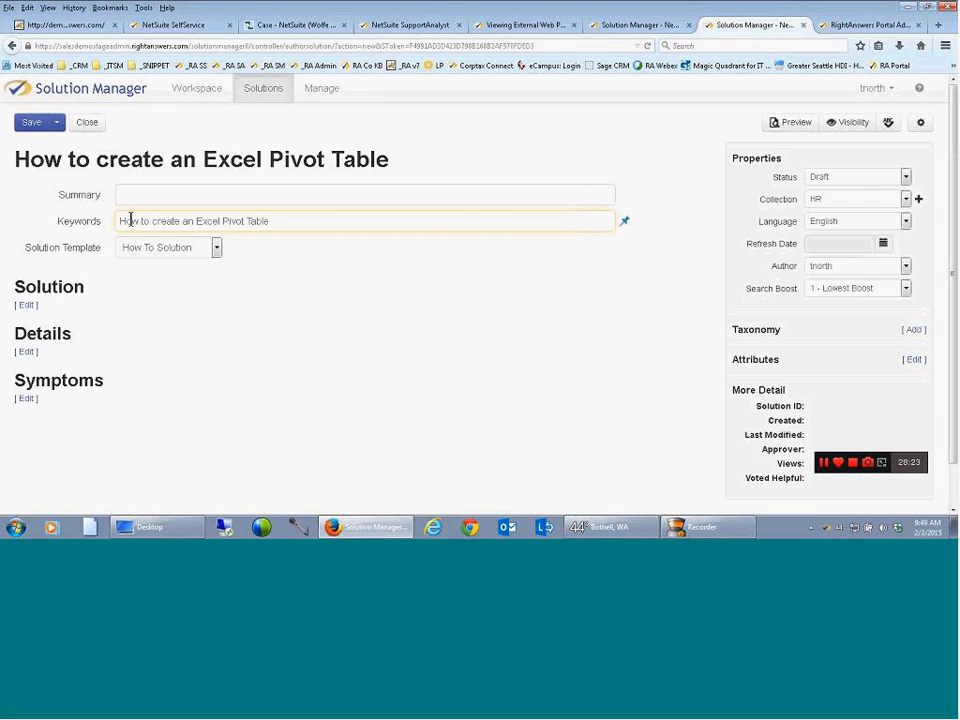
Try the Error Solution and Problem Solution templates, and return the solution template to How To Solution
left_click(217, 251)
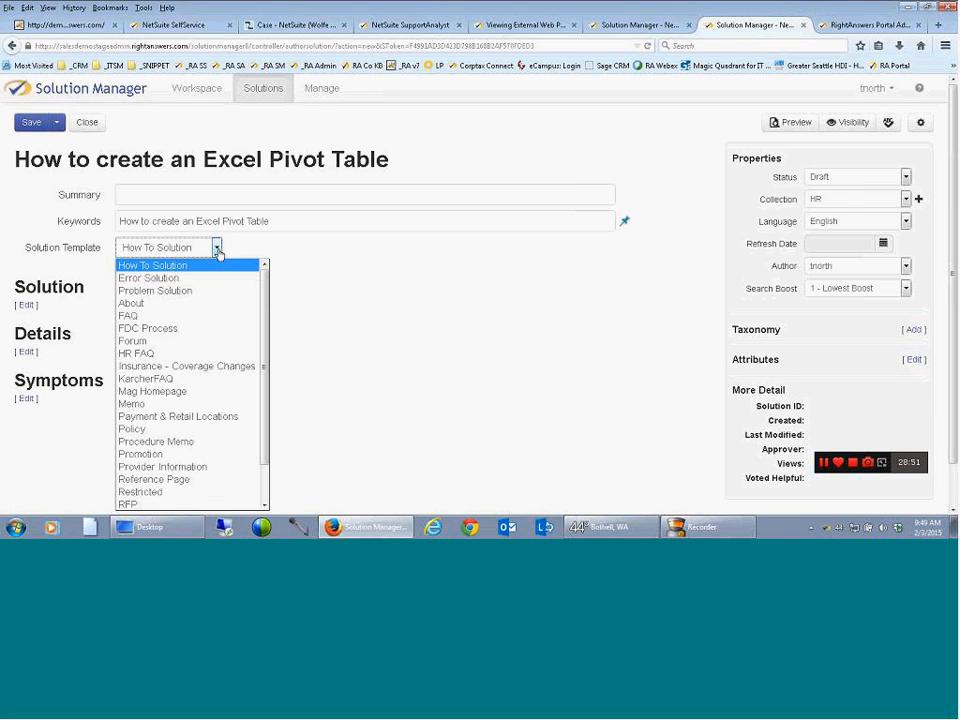
left_click(179, 285)
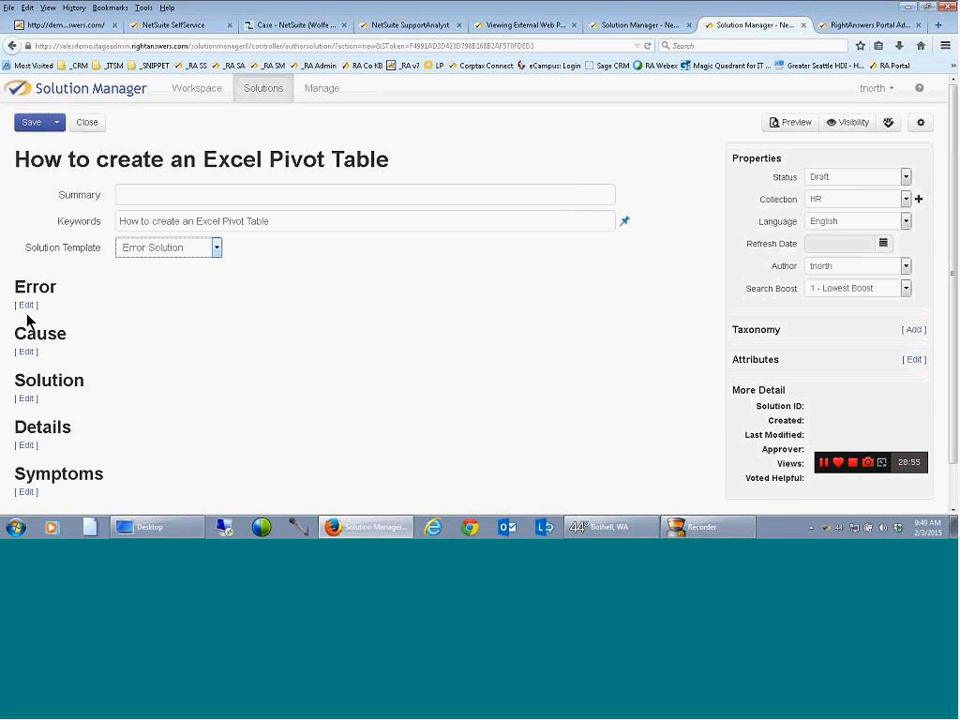
left_click(217, 249)
left_click(195, 291)
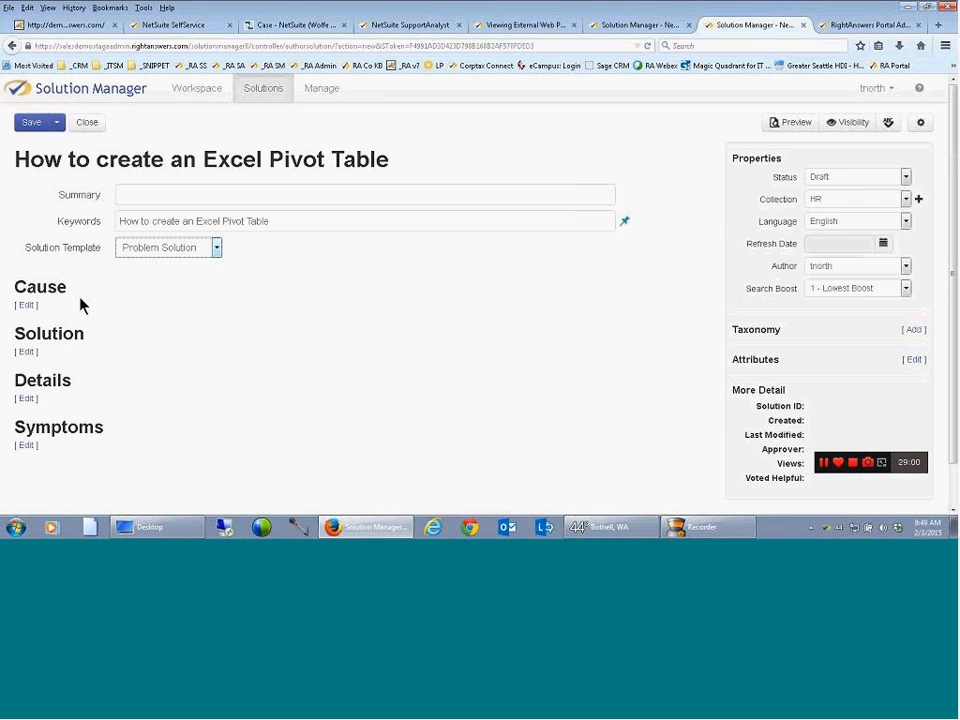
left_click(217, 249)
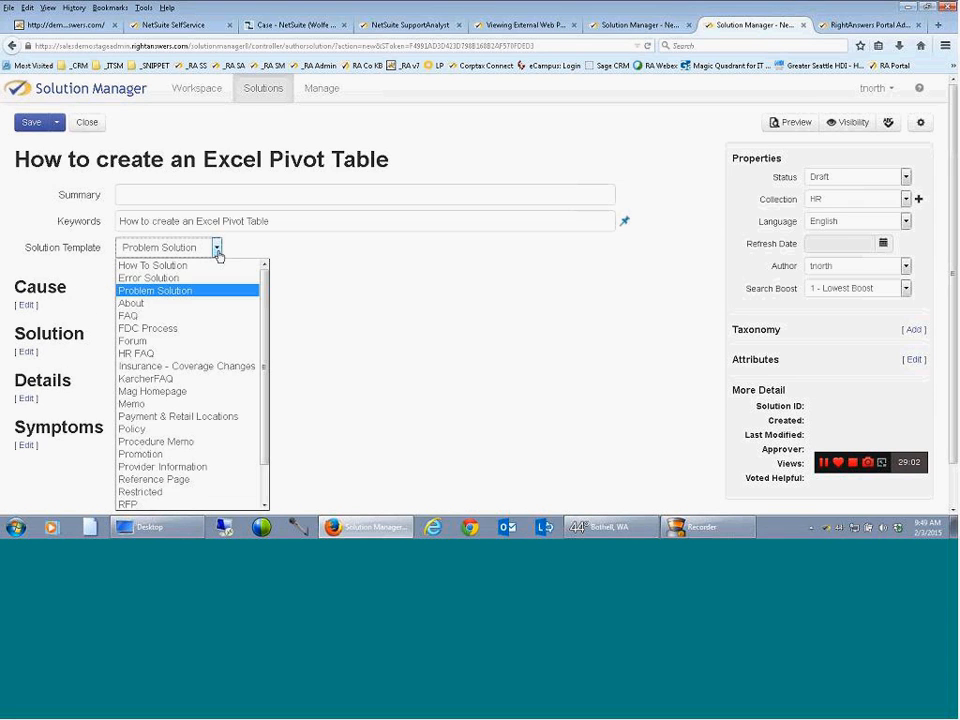
left_click(162, 267)
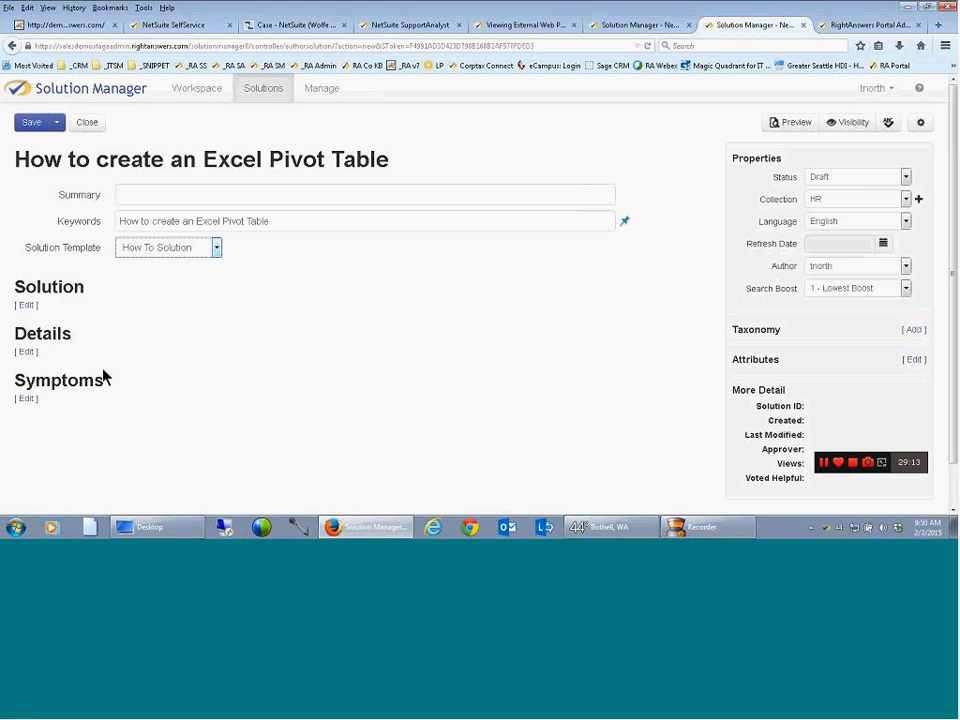
Fill the Solution section with the line "How to create an Excel Pivot Table" followed by spaced lines "Step 1", "Step 2" and "Step 3"
left_click(27, 306)
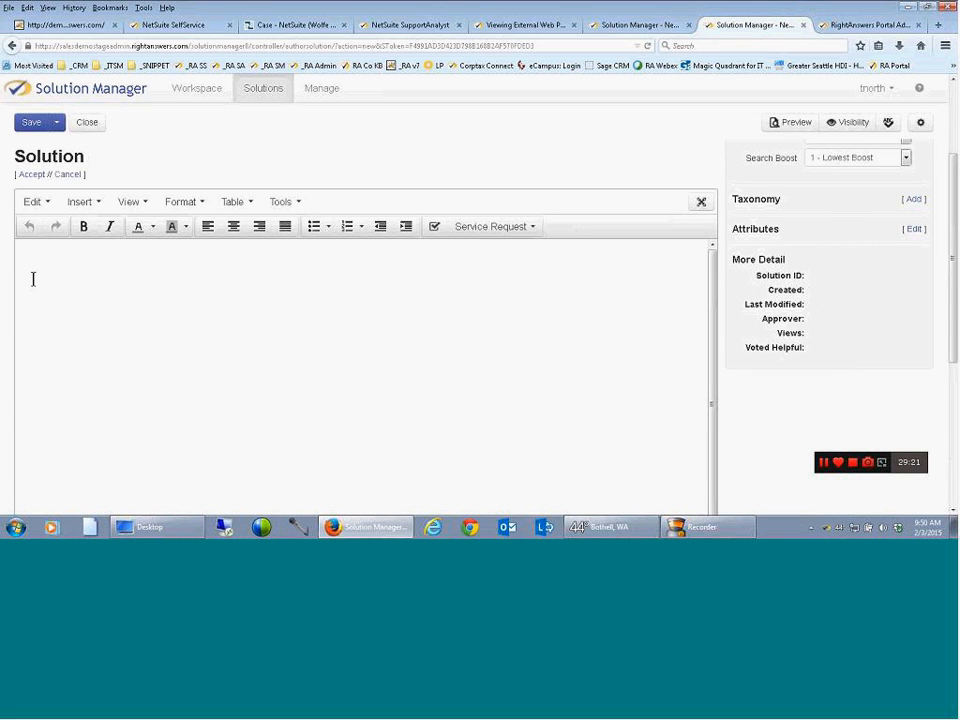
key("ctrl+v")
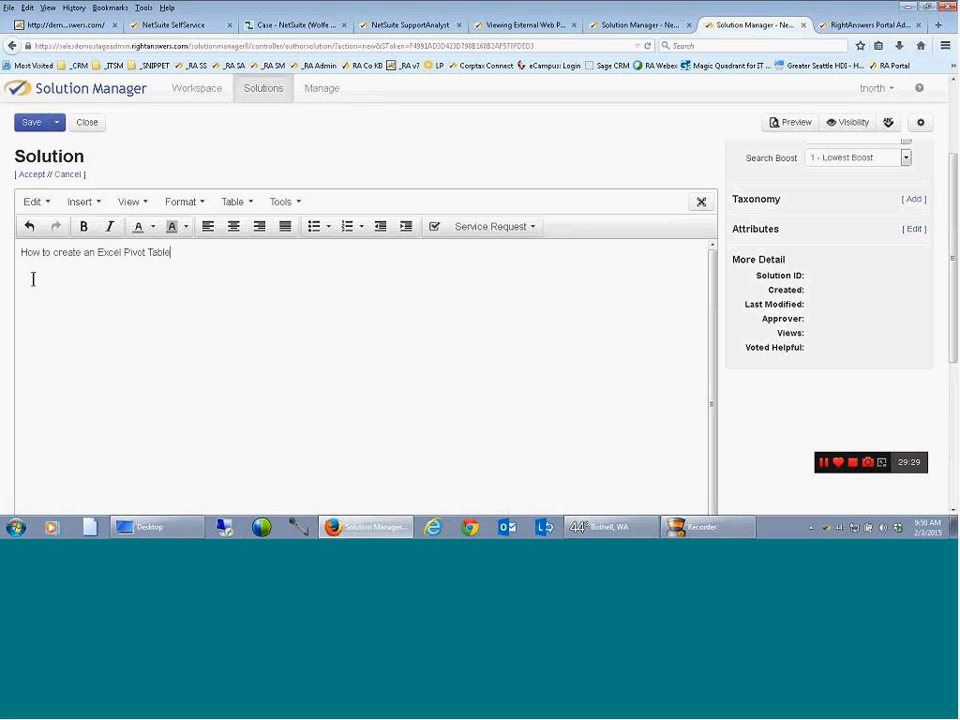
key("Return")
key("Return")
type("Step 1")
key("Return")
key("Return")
type("Step 2")
key("Return")
key("Return")
type("Step 3")
Insert a checkbox in front of each of the Step 1, Step 2 and Step 3 lines
left_click(434, 226)
left_click(21, 331)
left_click(434, 226)
left_click(21, 374)
left_click(434, 226)
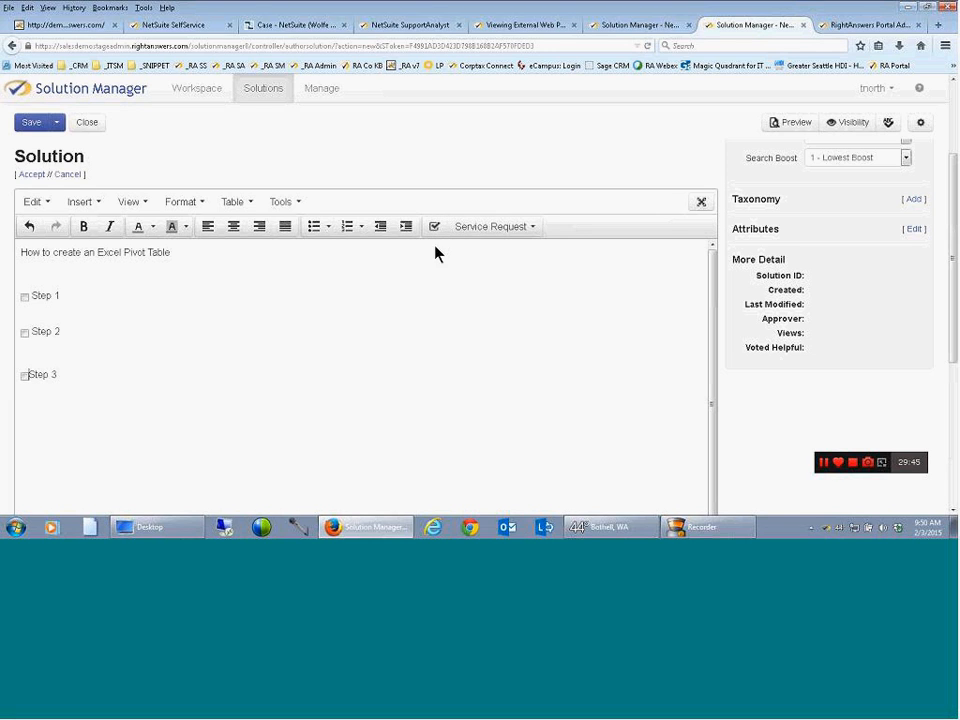
Examine the solution editor's options for service request fields, table insertion, text formats, attention styles and insertable content
left_click(530, 228)
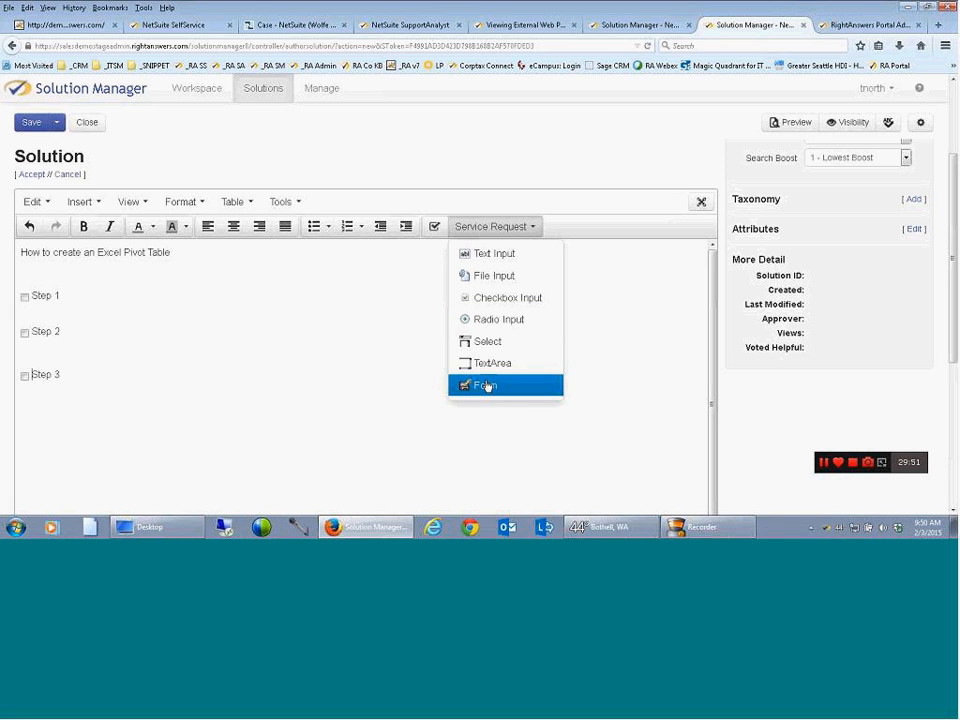
left_click(240, 203)
left_click(240, 203)
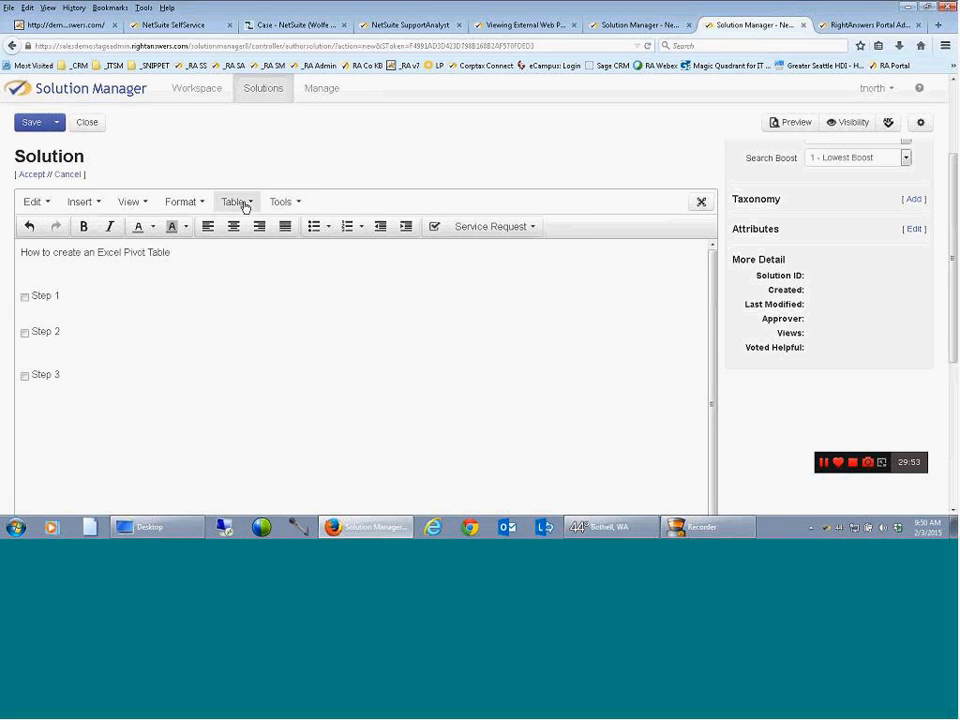
left_click(240, 203)
mouse_move(244, 228)
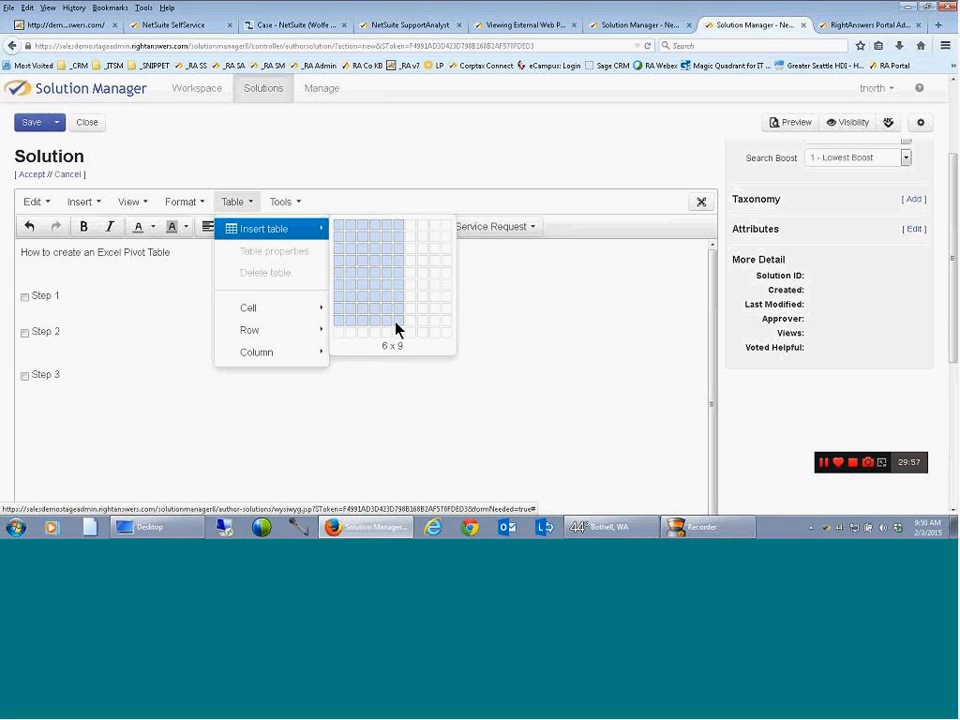
left_click(200, 203)
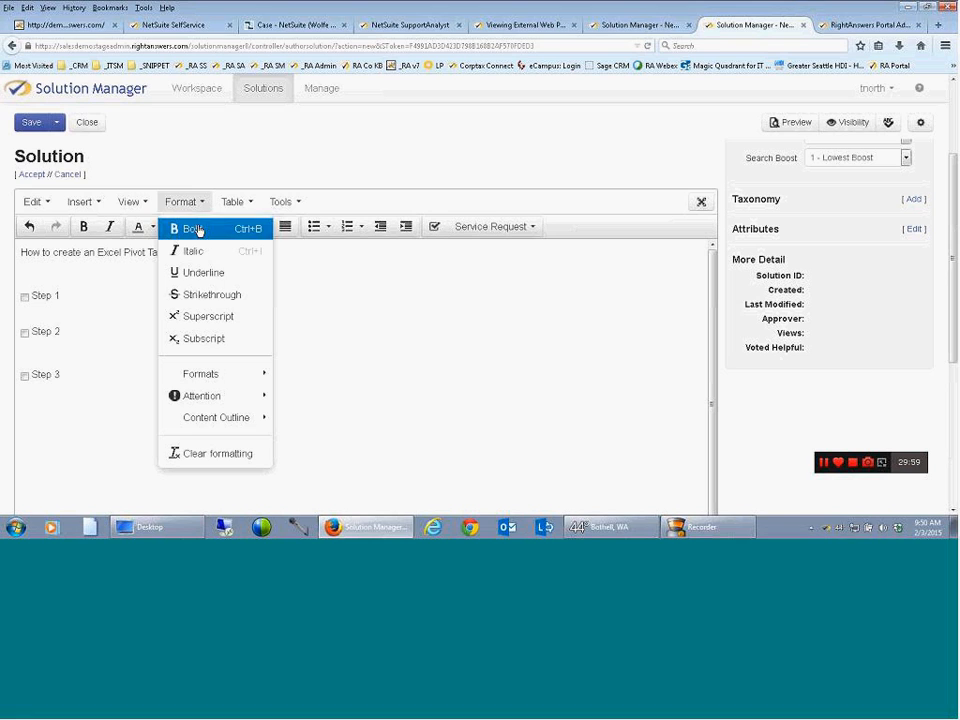
mouse_move(213, 373)
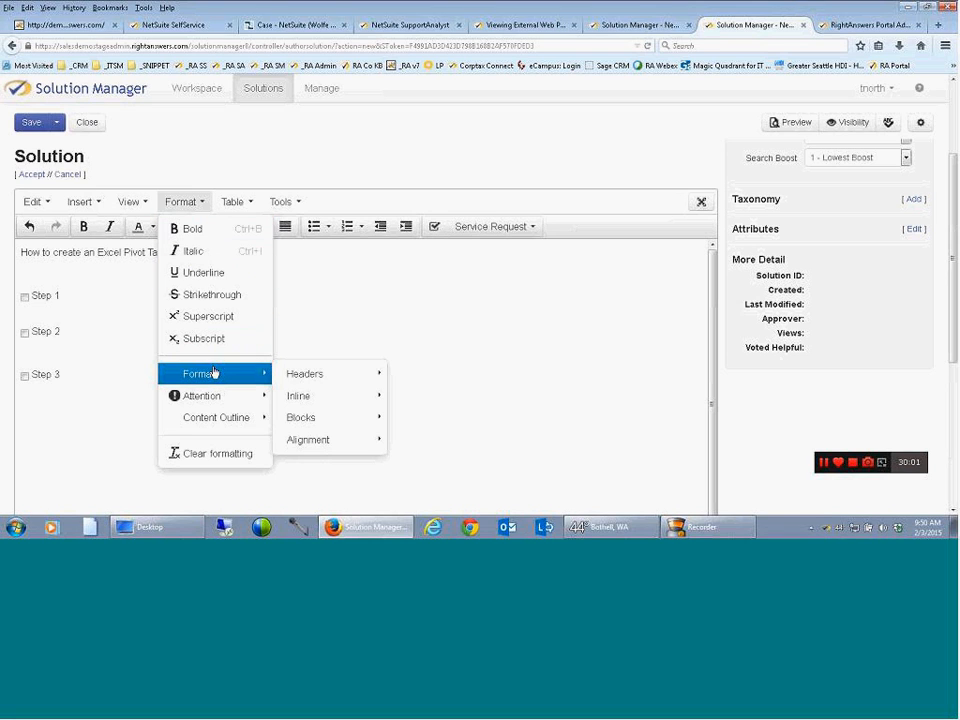
mouse_move(205, 394)
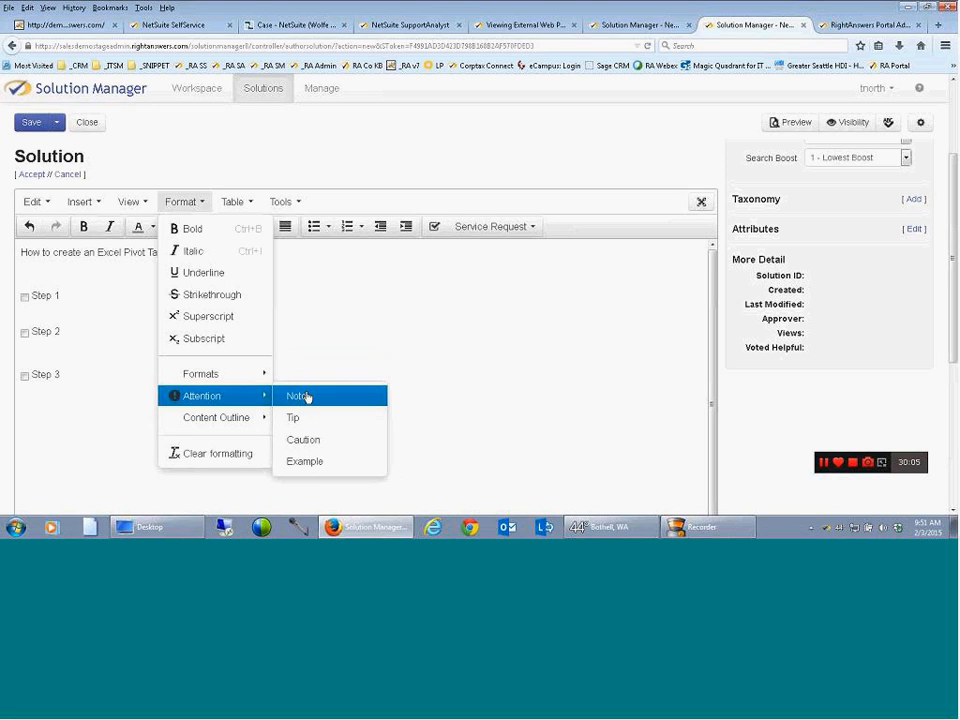
mouse_move(96, 208)
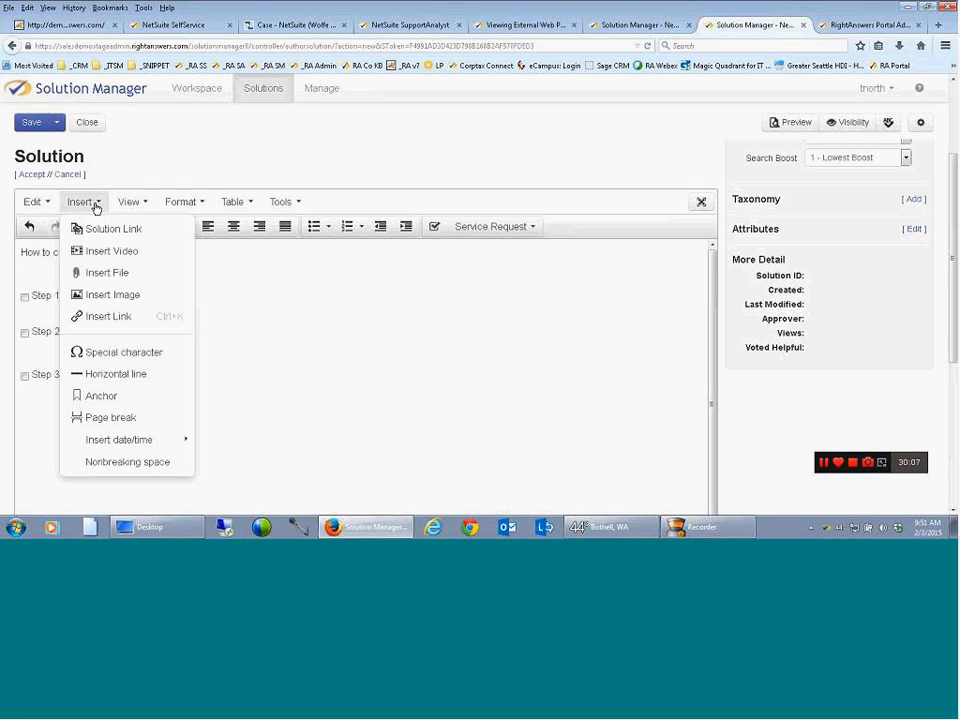
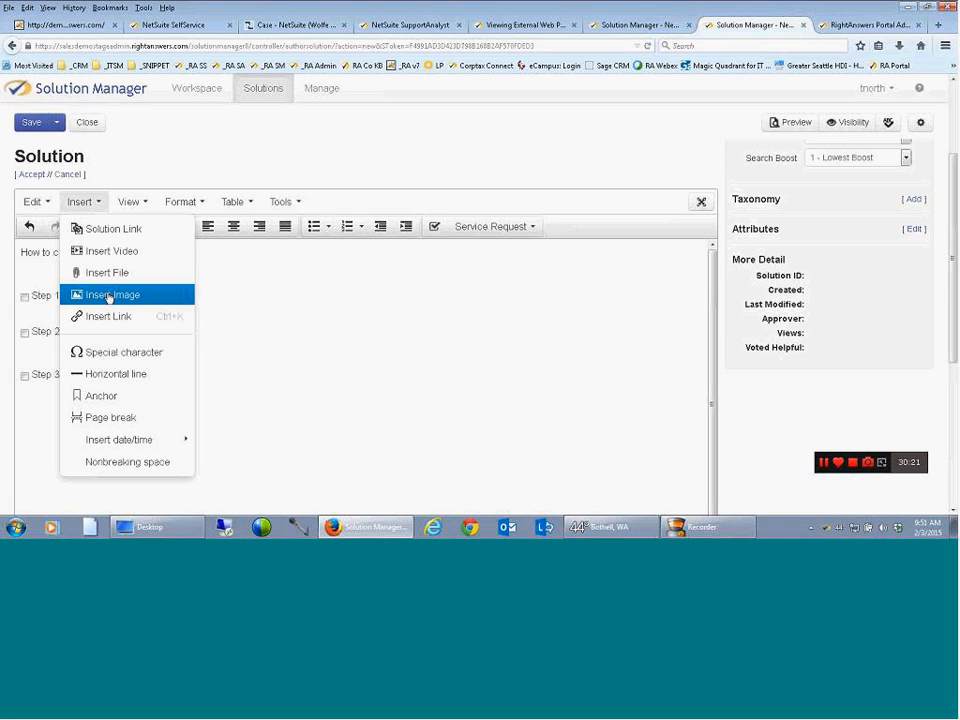
Insert logo.jpg from the "1-29-15 McGeever - NetSuite Acct" folder into the Solution section as an inline image
left_click(110, 296)
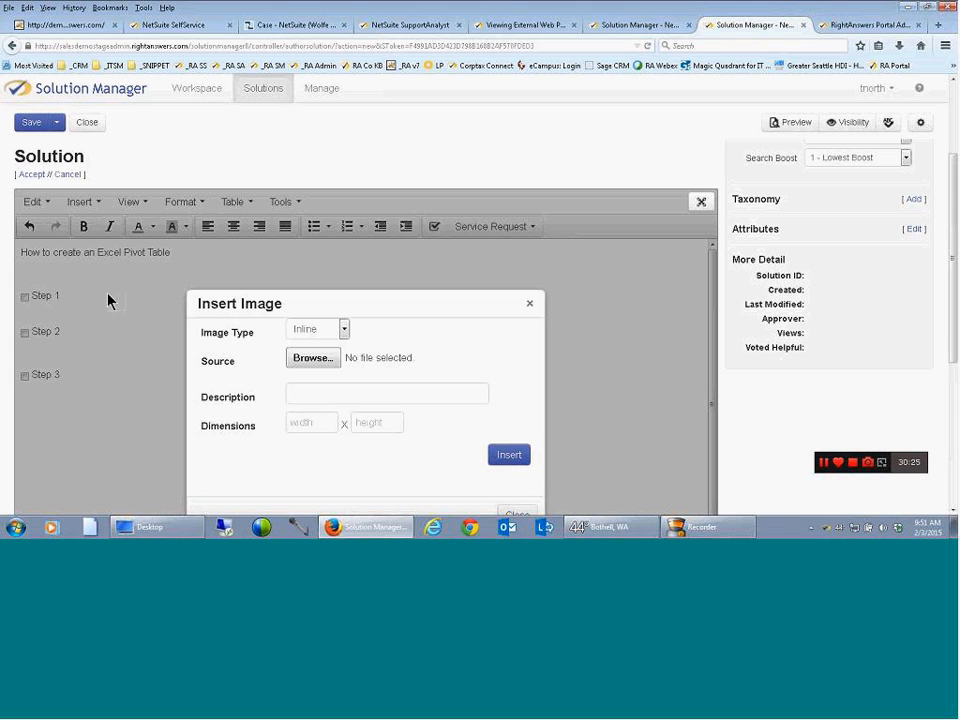
left_click(310, 364)
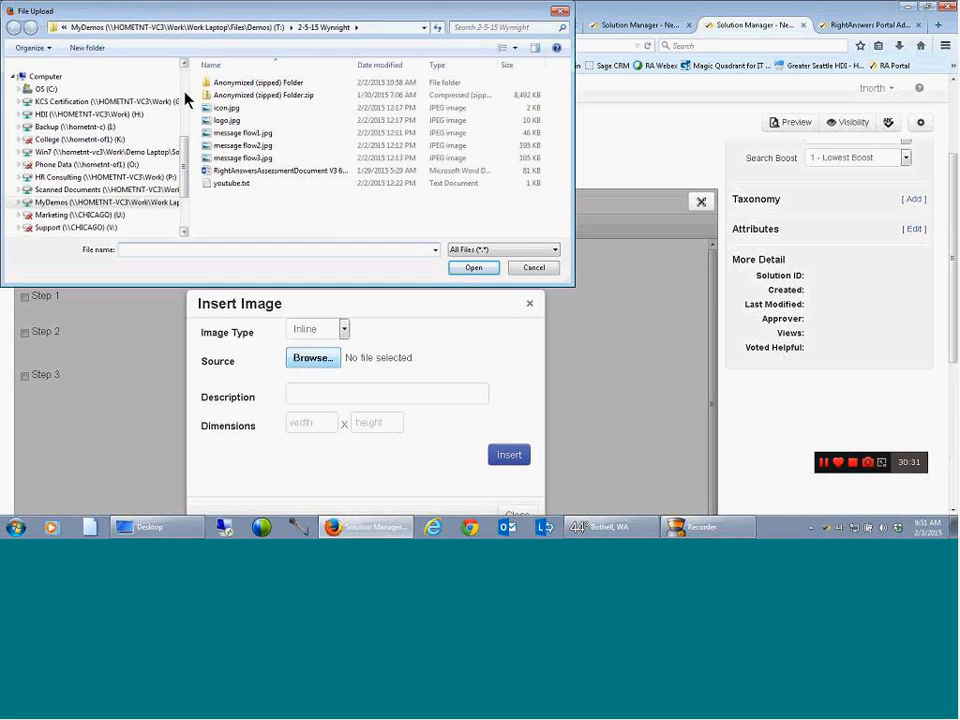
scroll(120, 110, "up", 4)
left_click(57, 90)
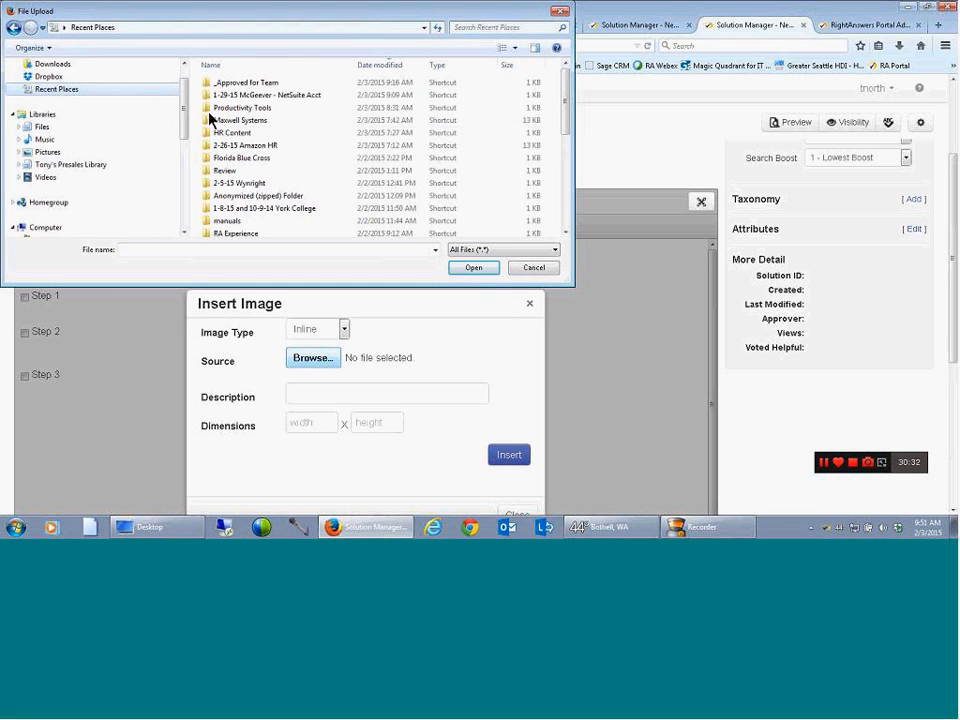
double_click(300, 93)
double_click(226, 96)
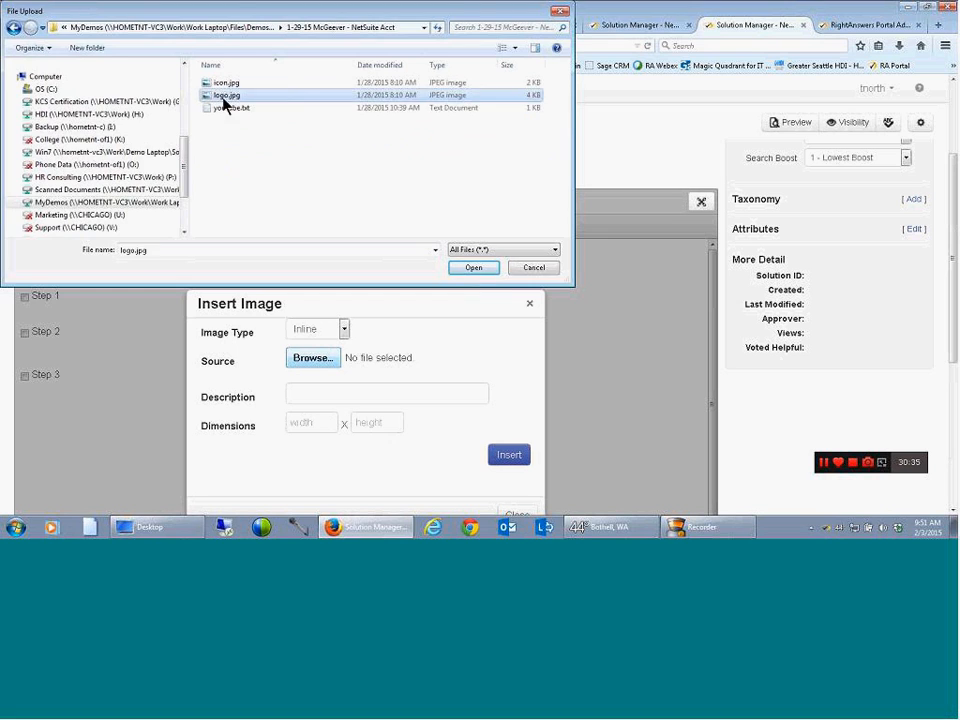
left_click(510, 456)
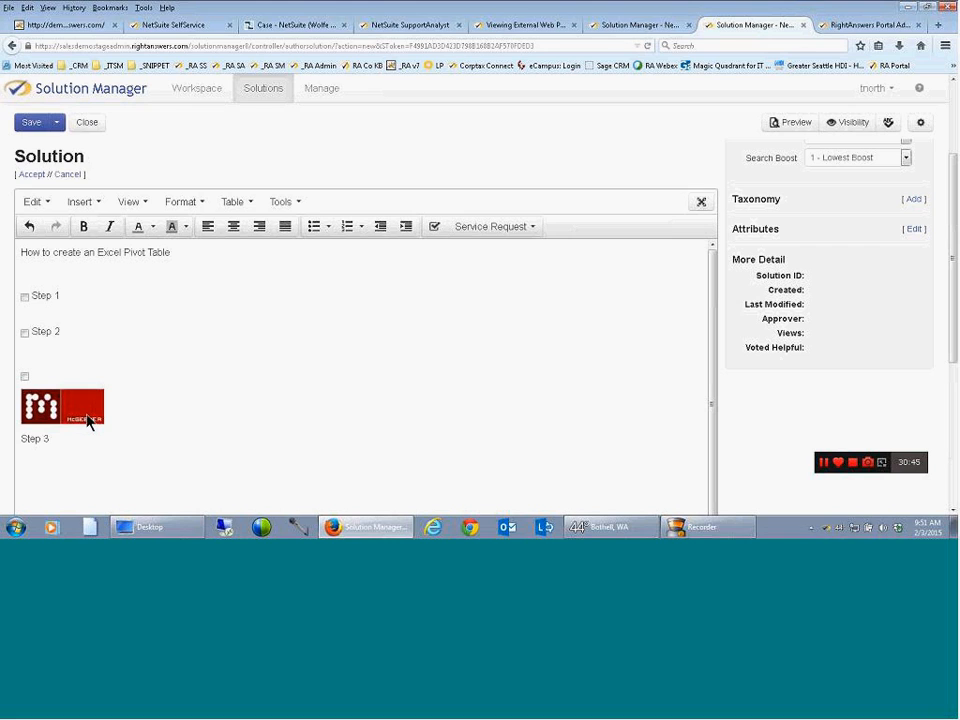
Move the logo directly beneath the "How to create an Excel Pivot Table" line and shrink it to about half its size
left_click_drag(68, 418, 83, 282)
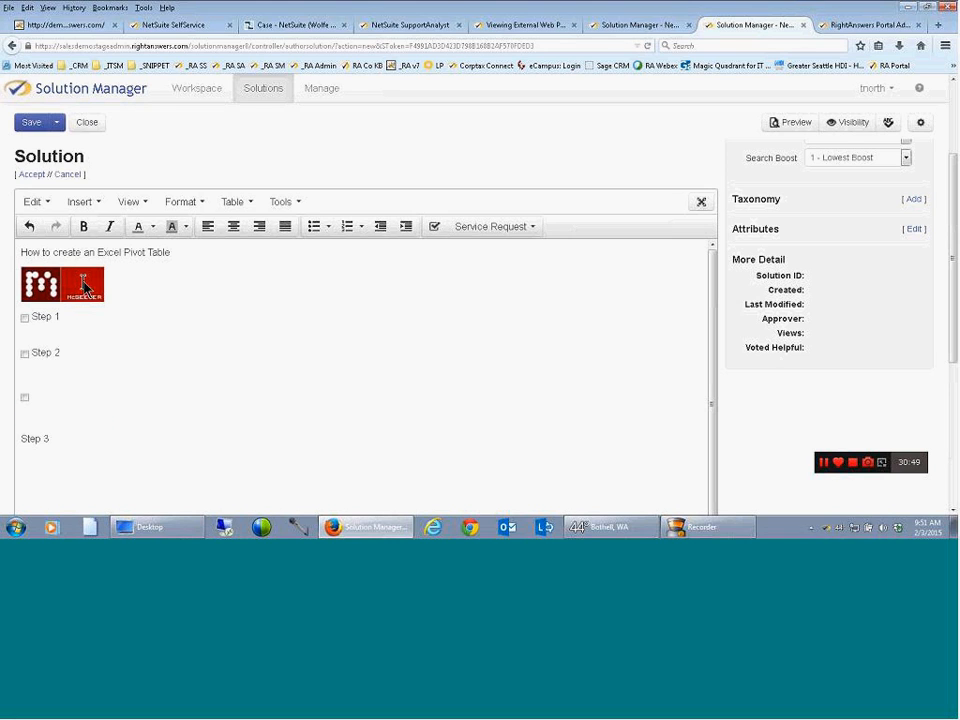
left_click(83, 285)
left_click_drag(104, 301, 60, 283)
Rejoin the Step 3 text with its checkbox on one line and accept the Solution section's edits
left_click(21, 418)
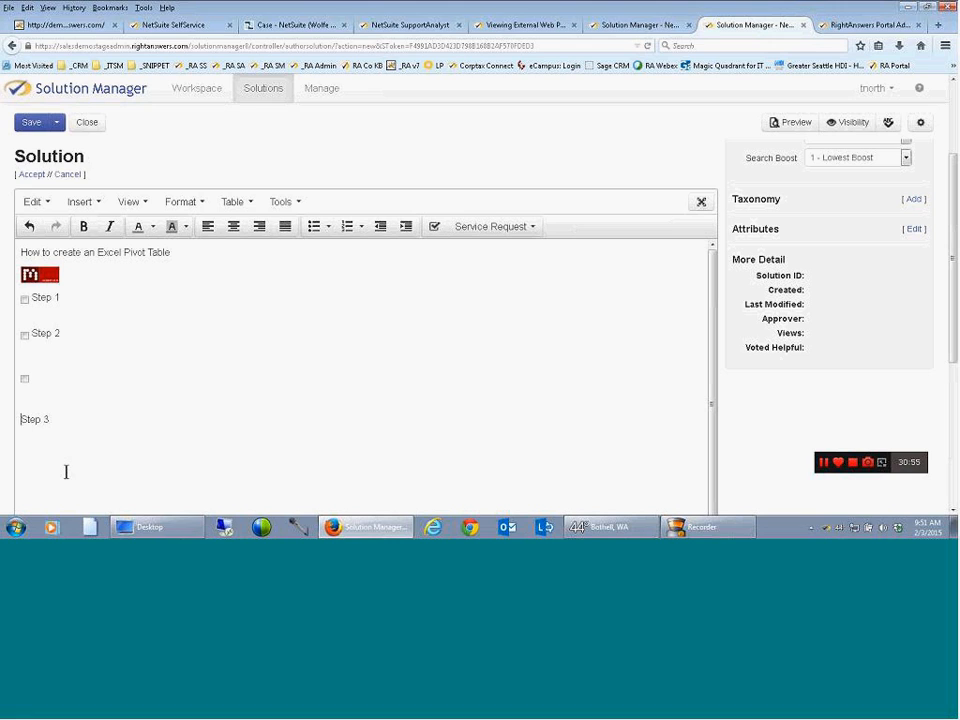
key("BackSpace")
key("BackSpace")
left_click(31, 175)
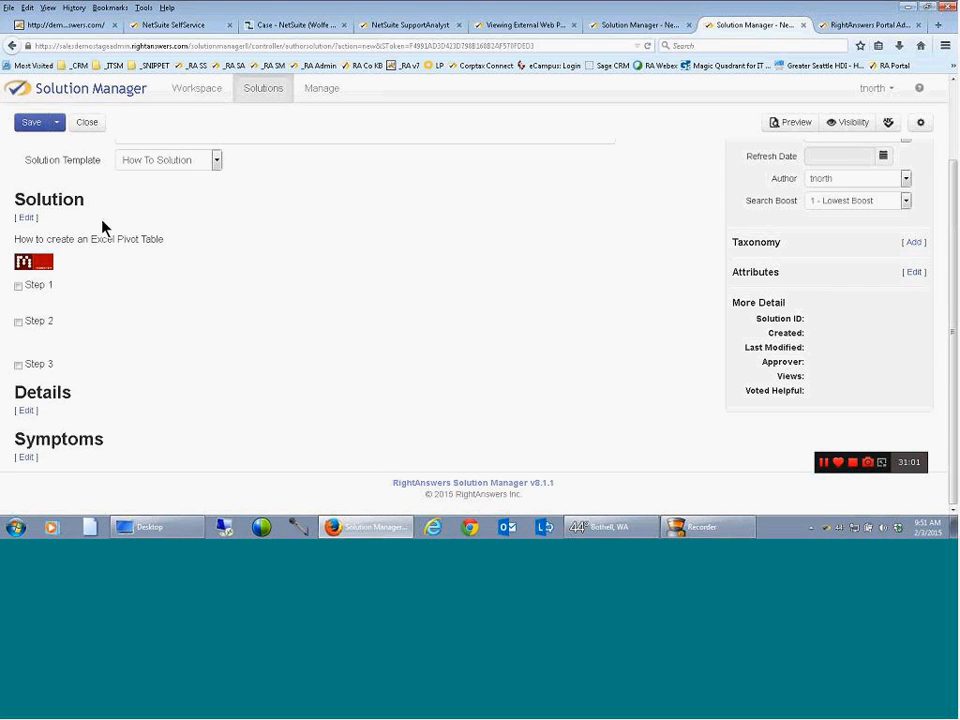
Set the solution's status to Published
scroll(369, 285, "up", 2)
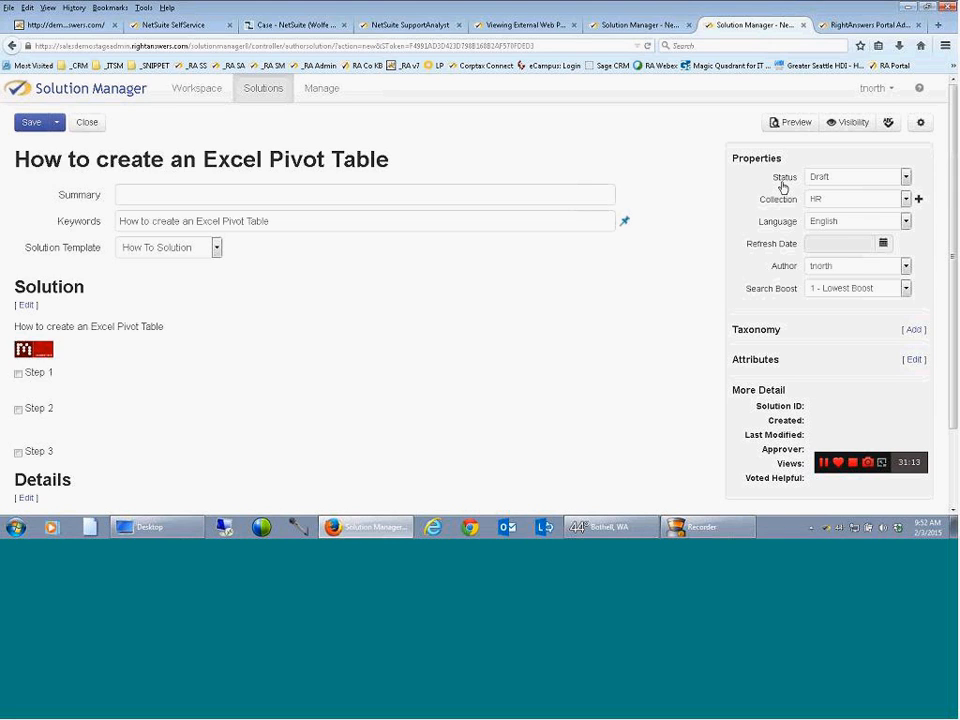
left_click(815, 186)
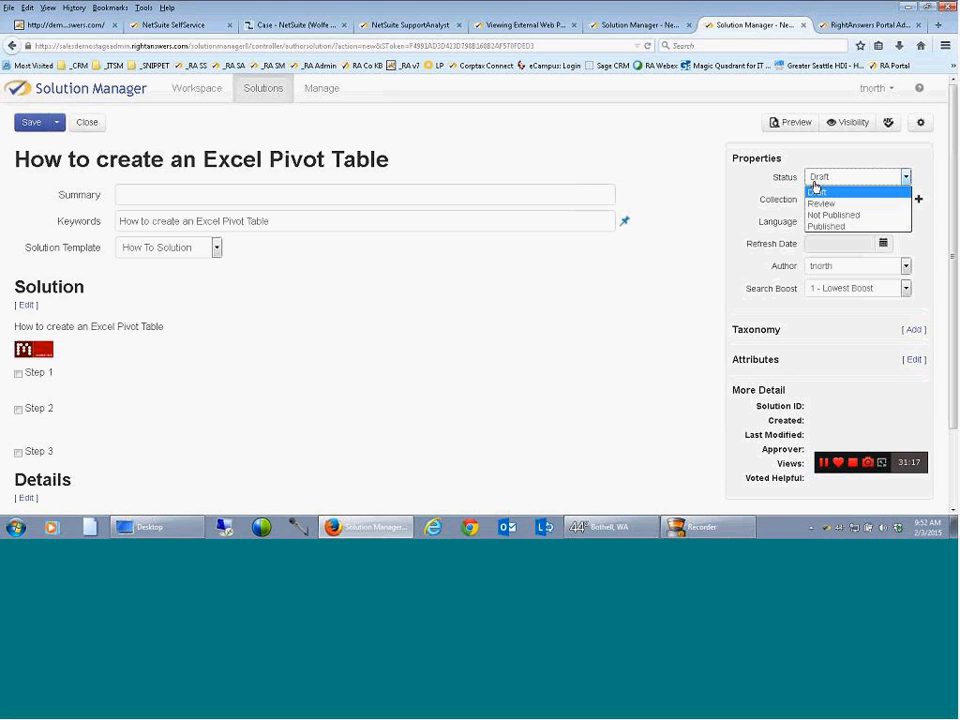
left_click(824, 227)
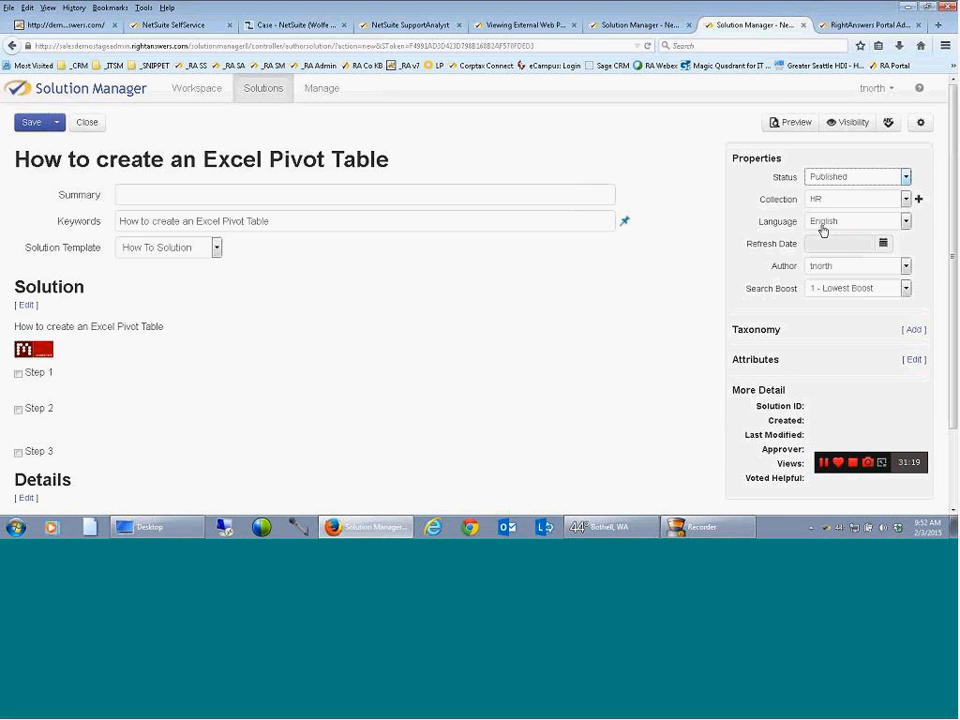
Assign the solution to both the Self-Service and Support Agent collections
left_click(906, 200)
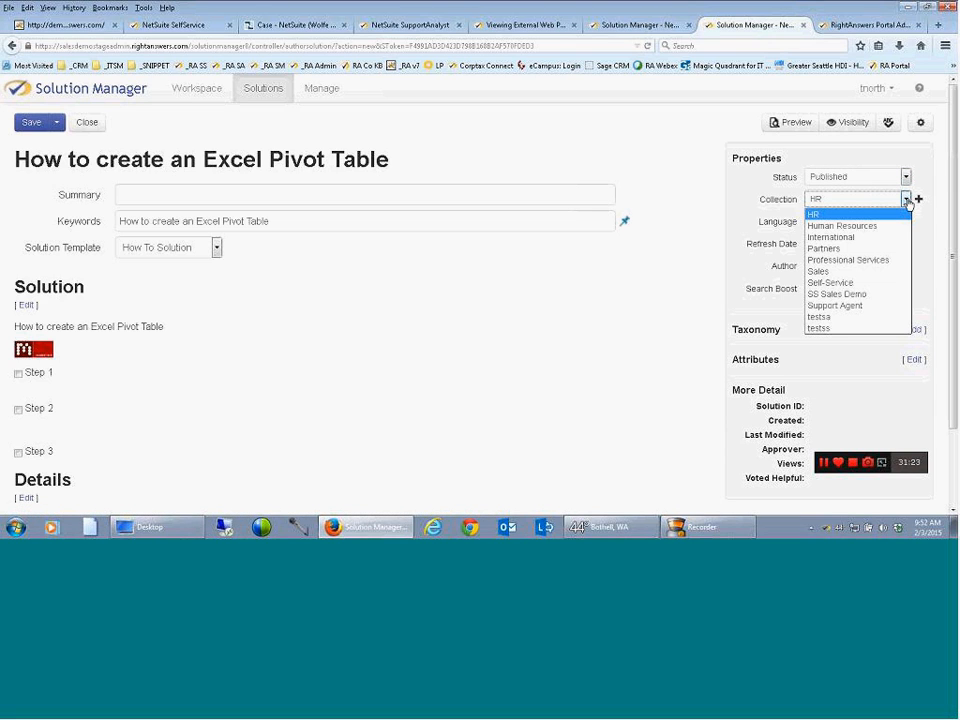
left_click(842, 284)
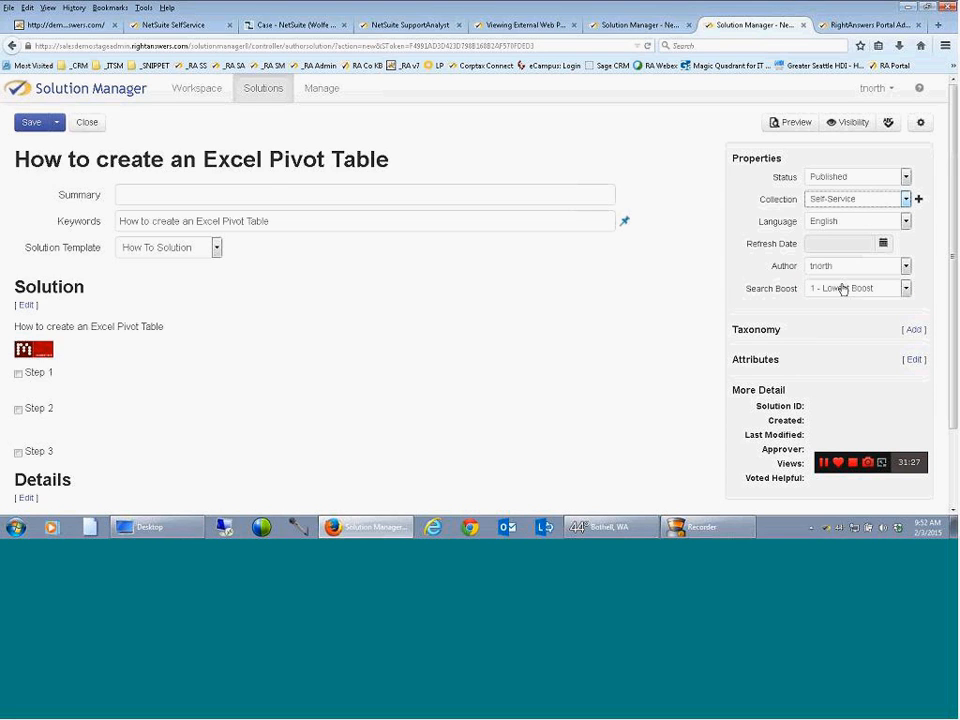
left_click(920, 200)
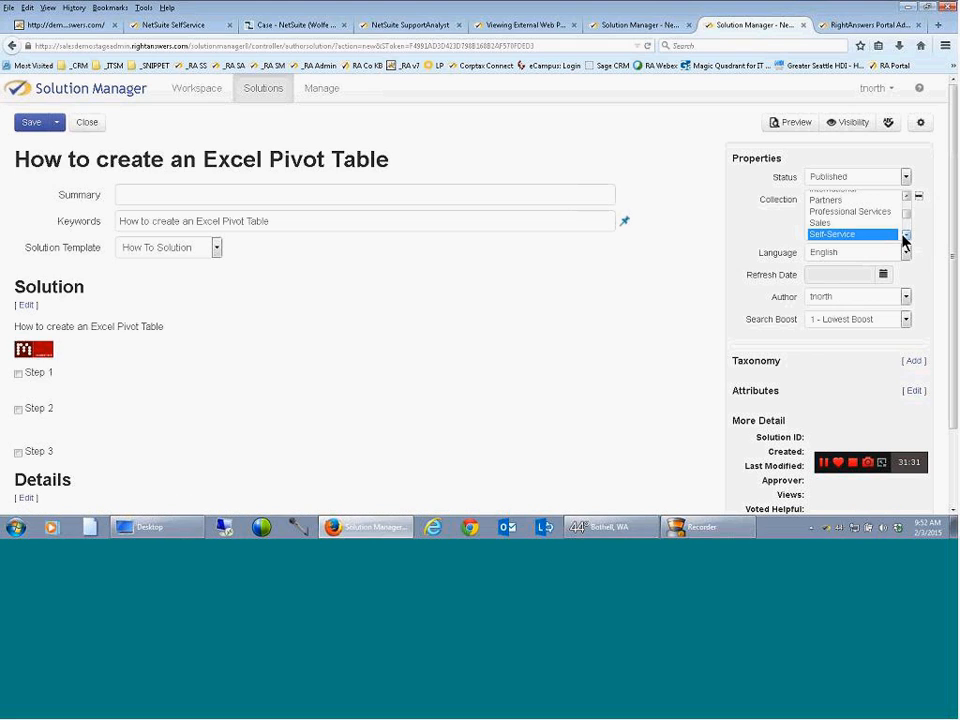
scroll(904, 238, "down", 2)
left_click(849, 213)
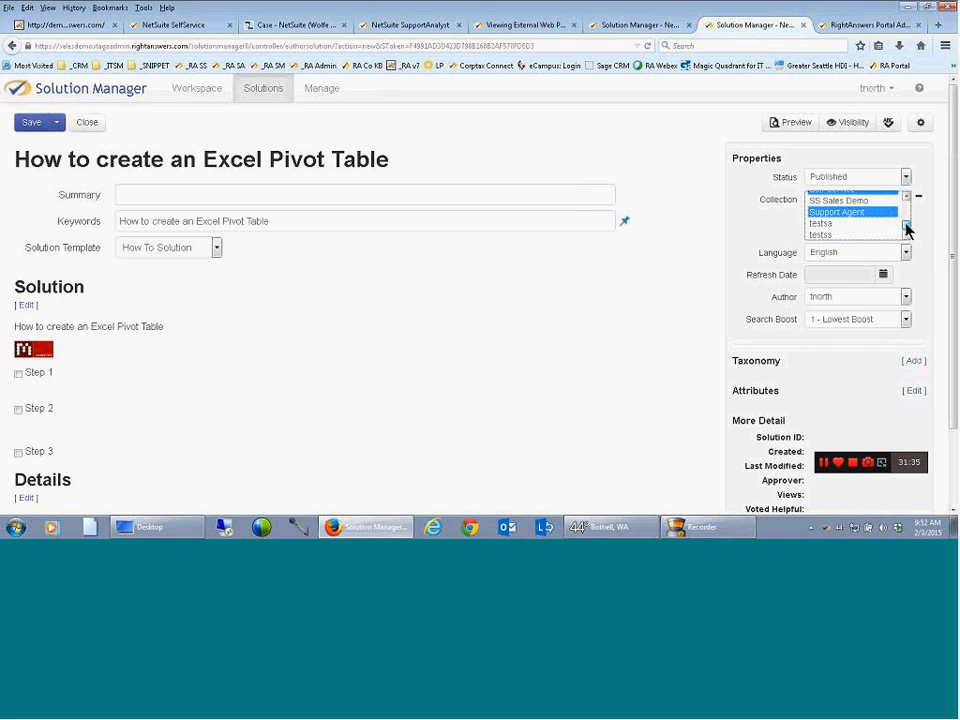
scroll(907, 229, "up", 1)
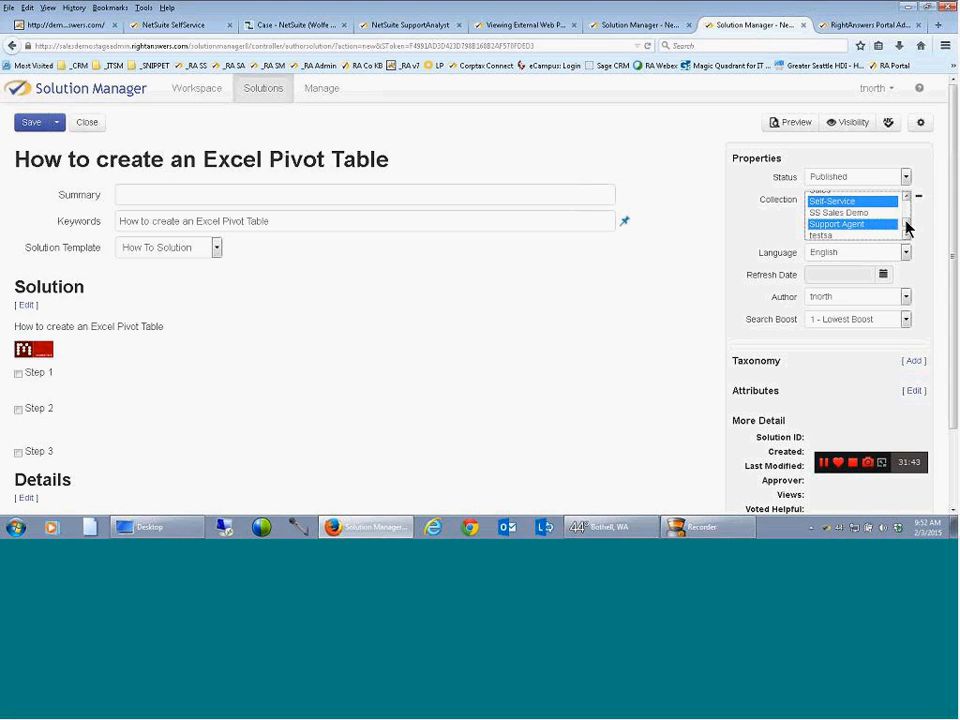
Set the solution's refresh date to 08/31/2015
left_click(884, 276)
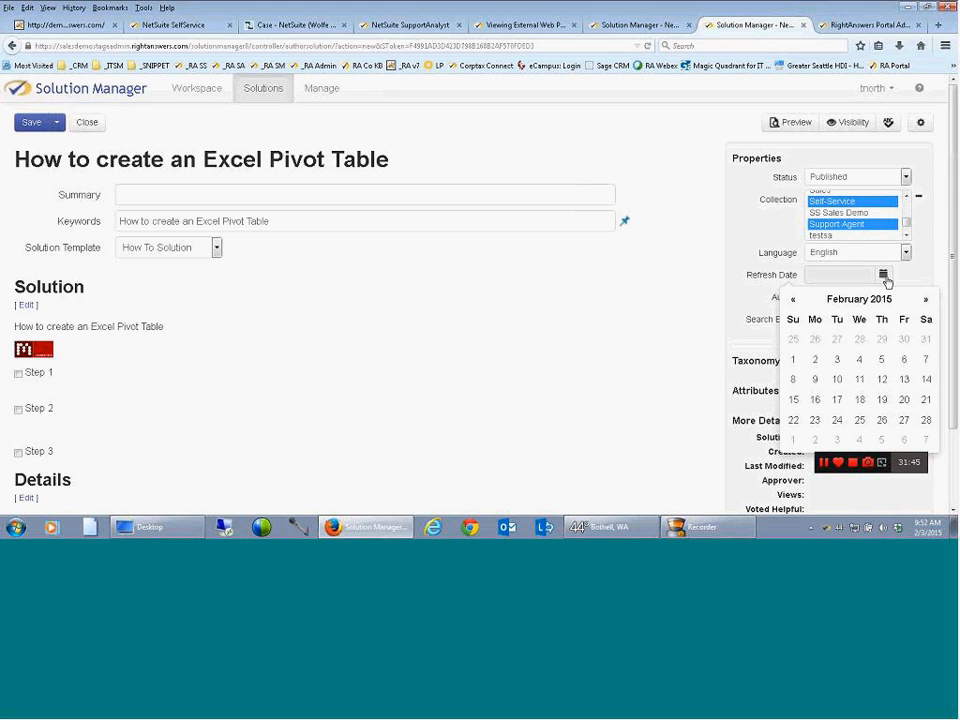
left_click(926, 300)
left_click(926, 300)
left_click(926, 300)
left_click(926, 300)
left_click(926, 300)
left_click(926, 300)
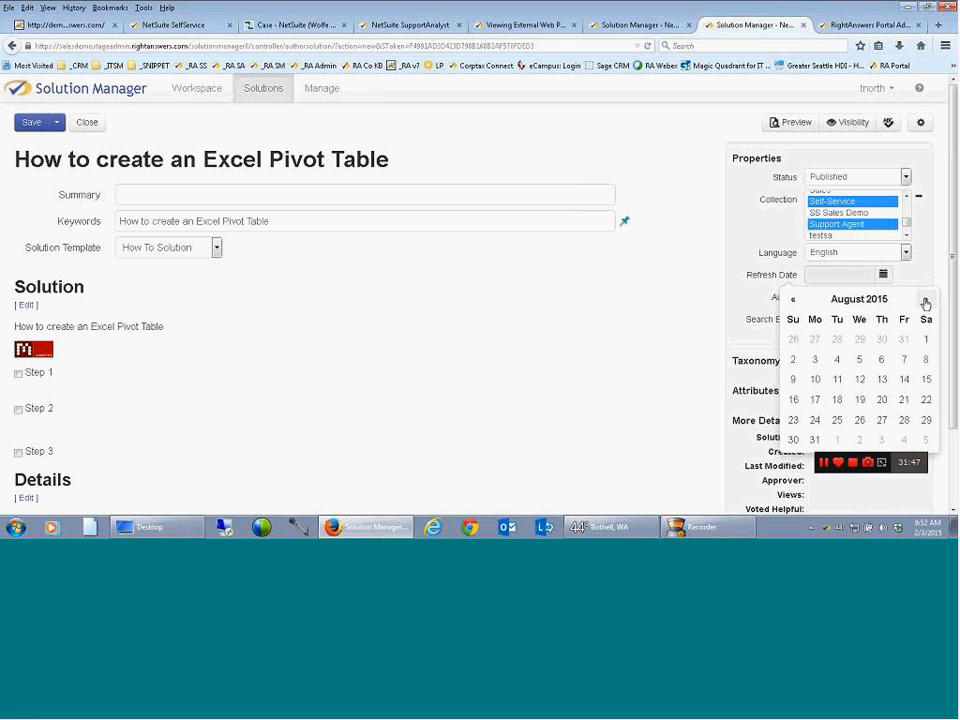
left_click(815, 440)
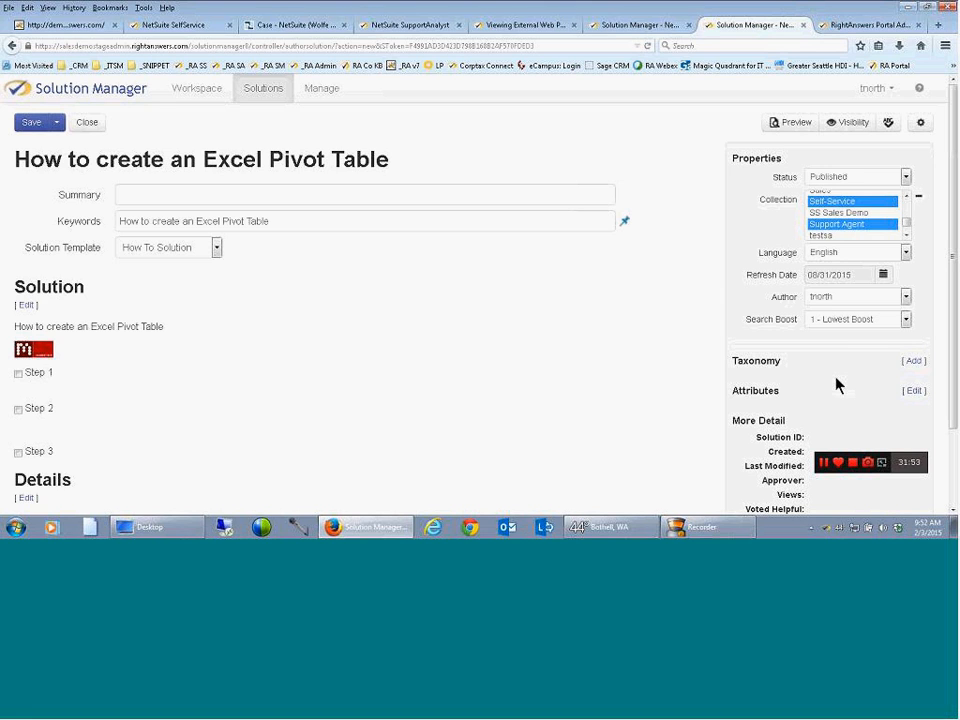
Classify the solution under the taxonomy Customer Service, Frequently Asked Questions
left_click(911, 362)
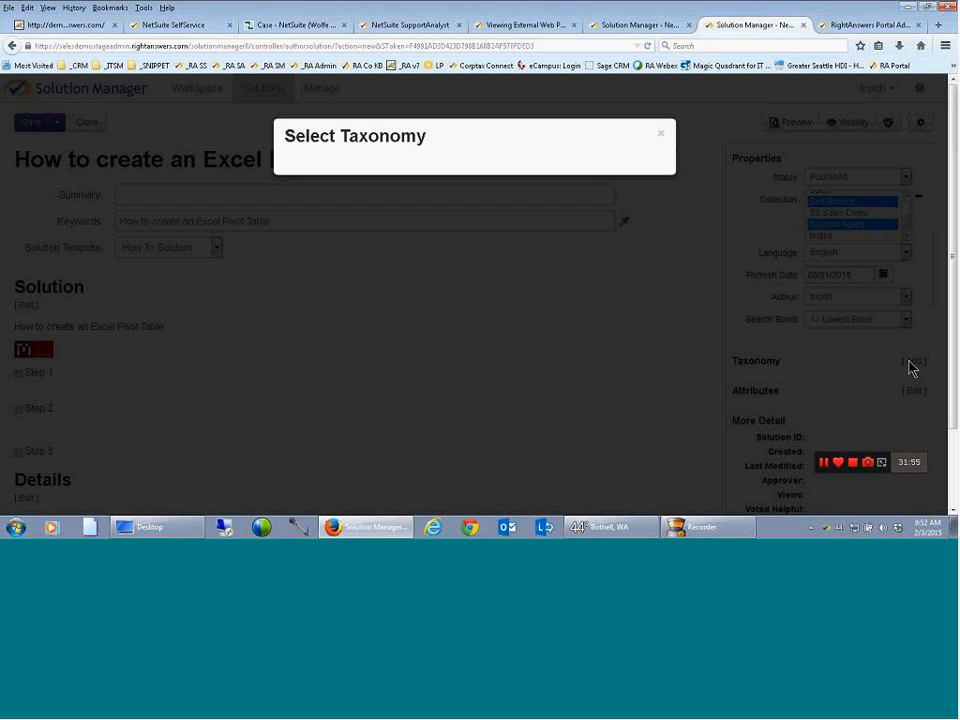
scroll(549, 311, "down", 3)
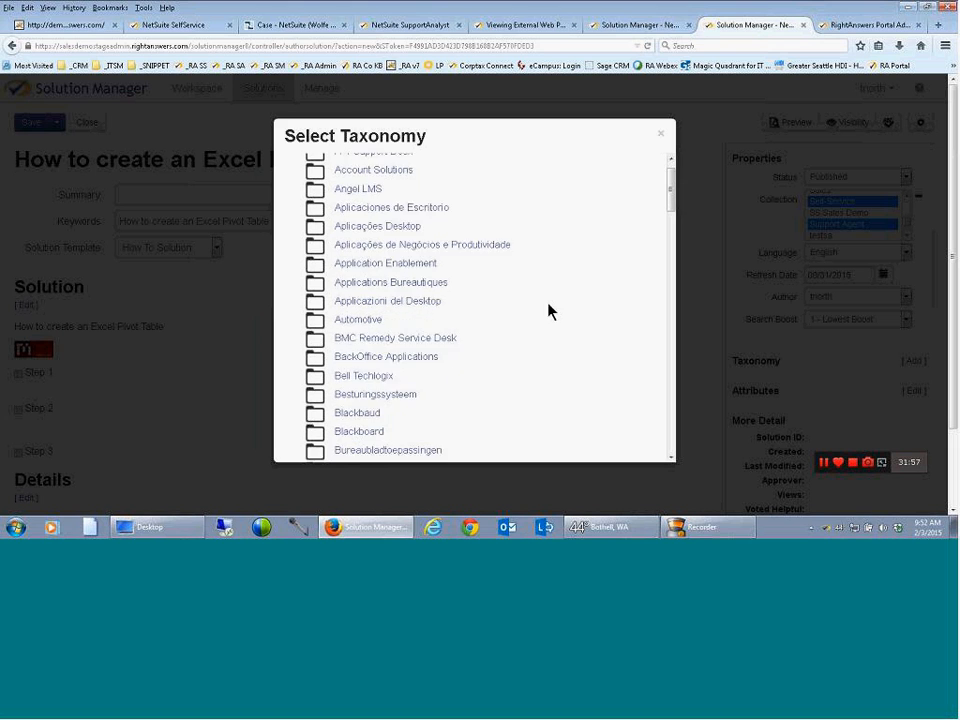
scroll(446, 416, "down", 2)
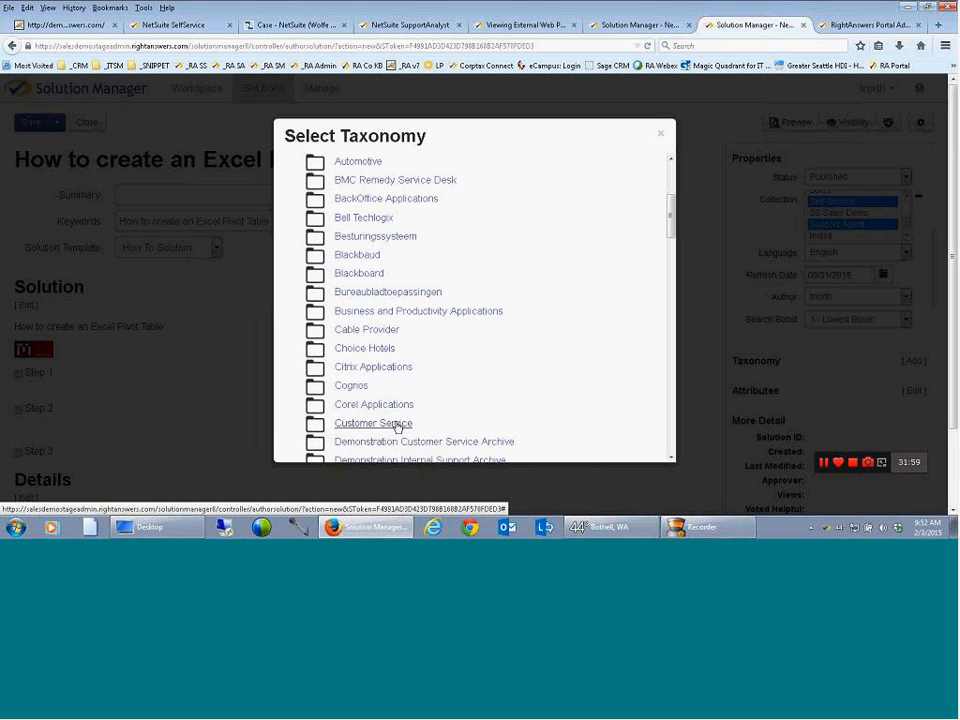
left_click(396, 426)
left_click(386, 199)
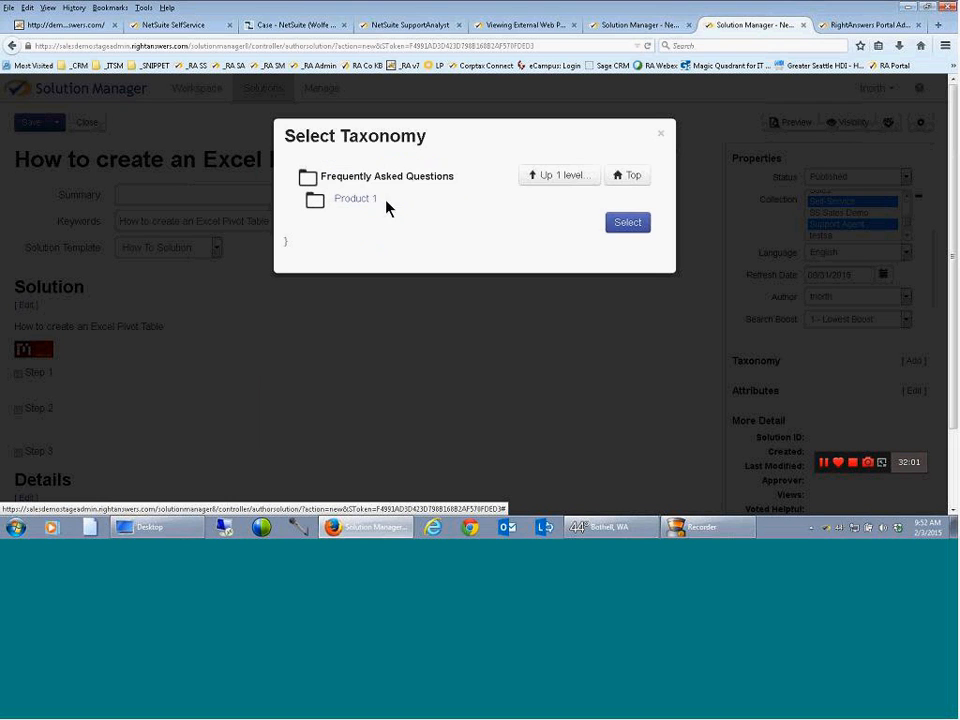
left_click(624, 224)
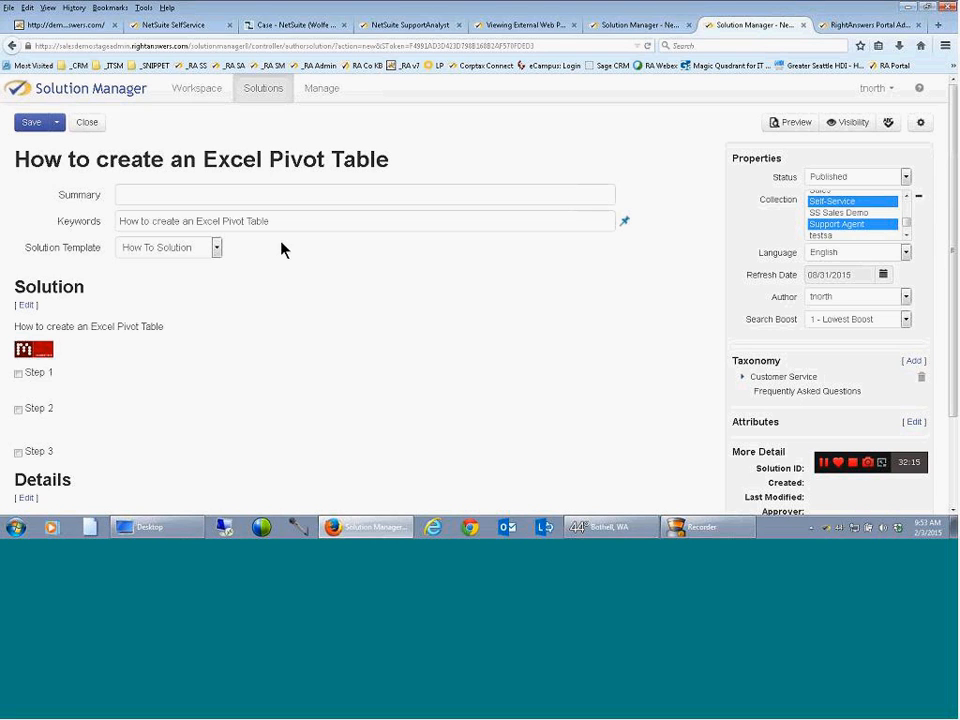
Choose the Regions attribute set for the solution and select Northeast US as its region
scroll(909, 300, "down", 1)
scroll(928, 368, "down", 2)
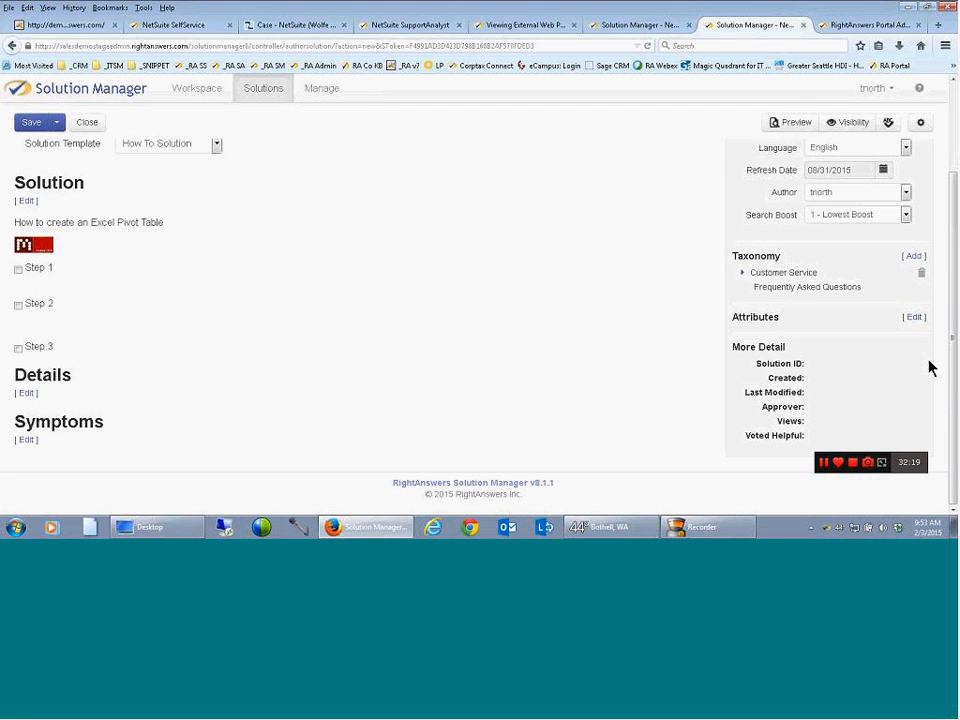
left_click(916, 318)
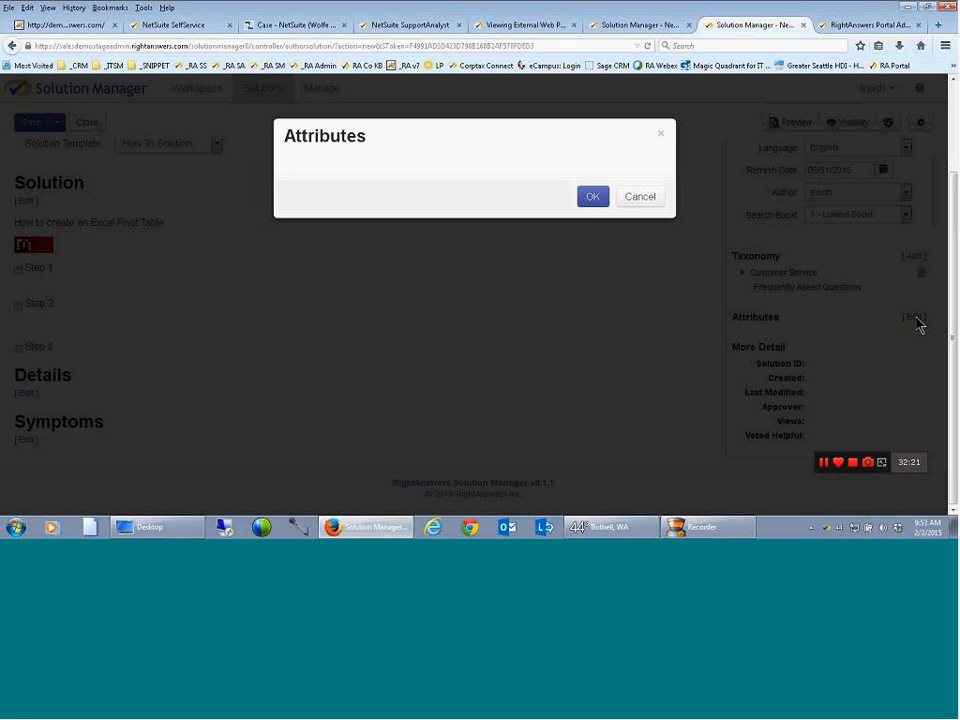
left_click(450, 195)
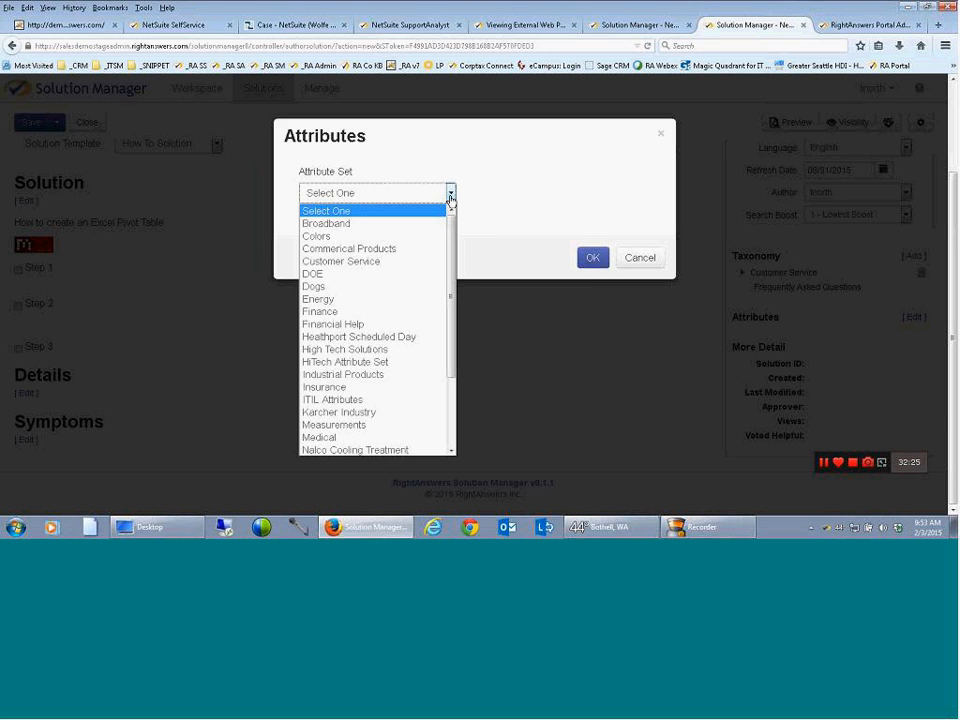
left_click_drag(452, 244, 457, 330)
left_click(324, 412)
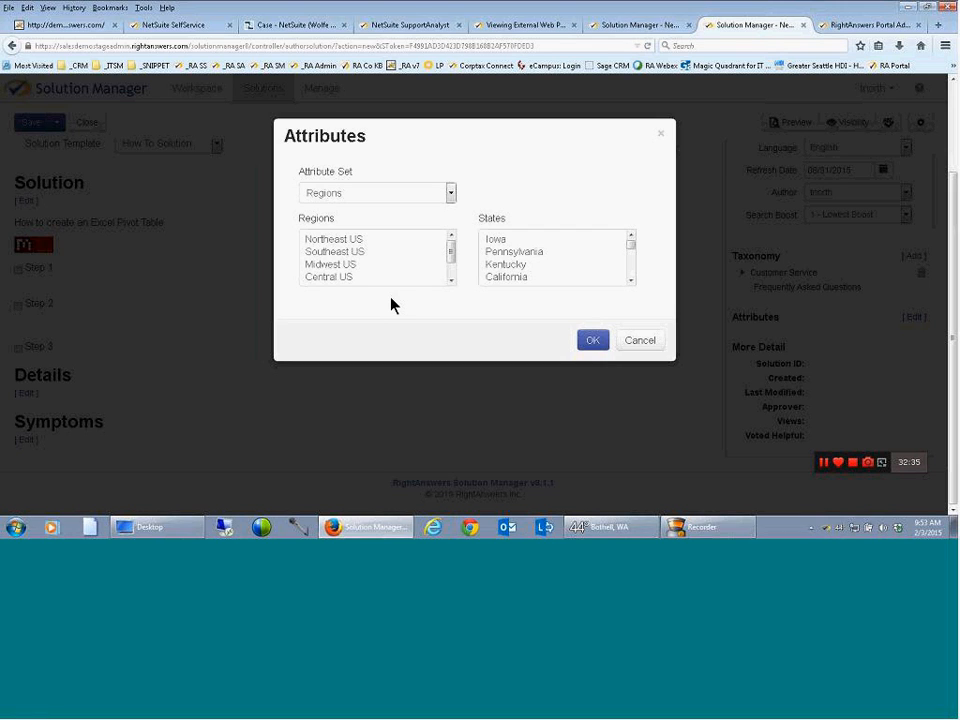
left_click(357, 244)
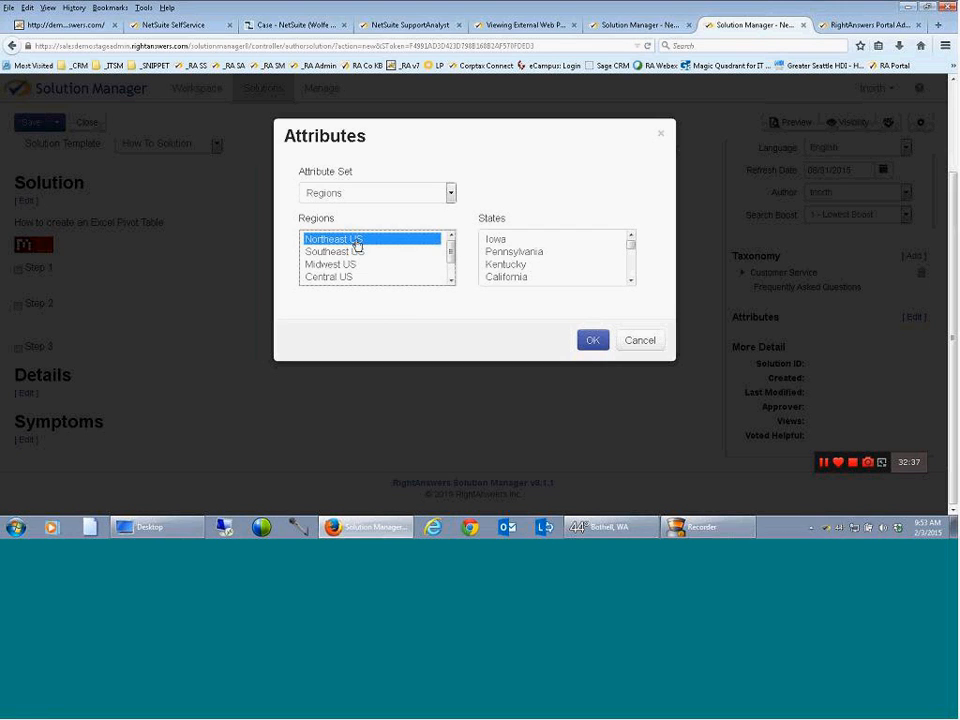
Select Pennsylvania, Maryland and New Jersey as the states and apply the solution's attributes
left_click(506, 255)
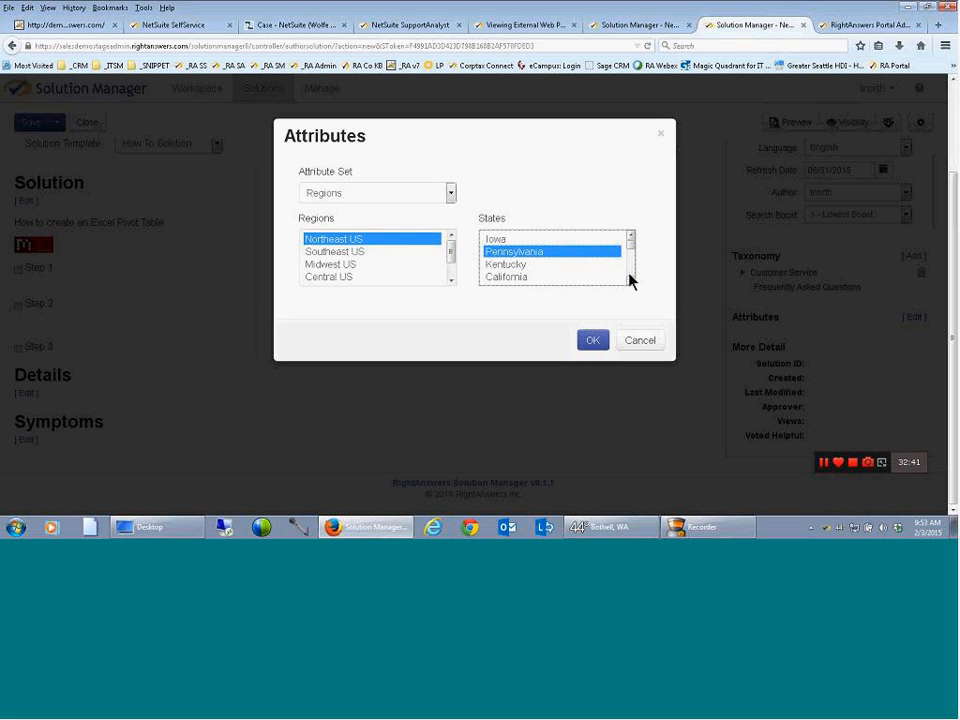
left_click(630, 278)
left_click(518, 266)
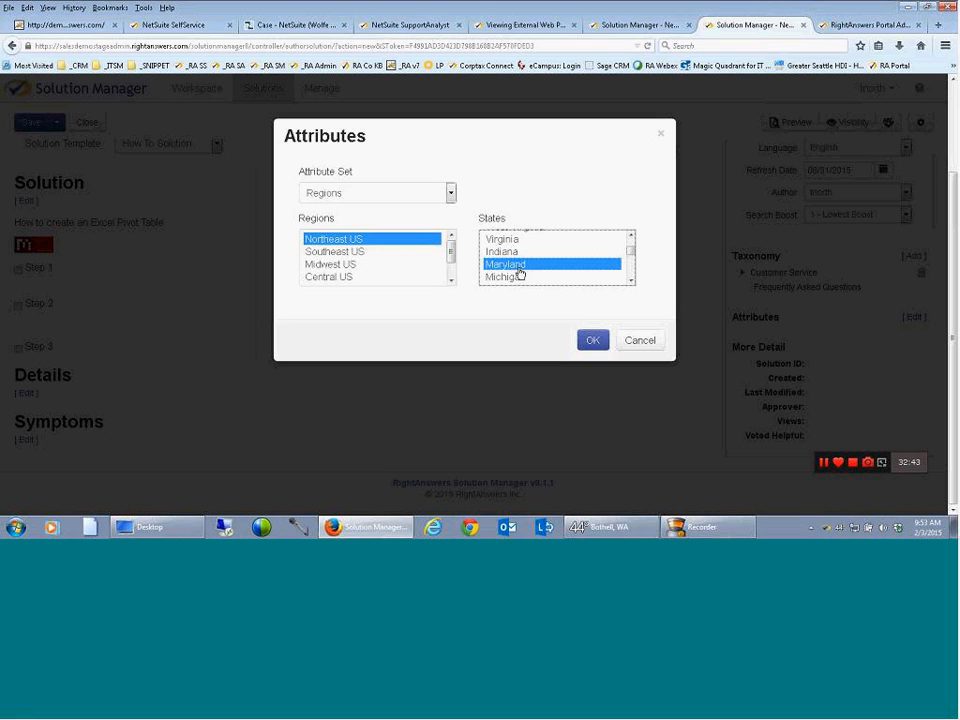
left_click(631, 281)
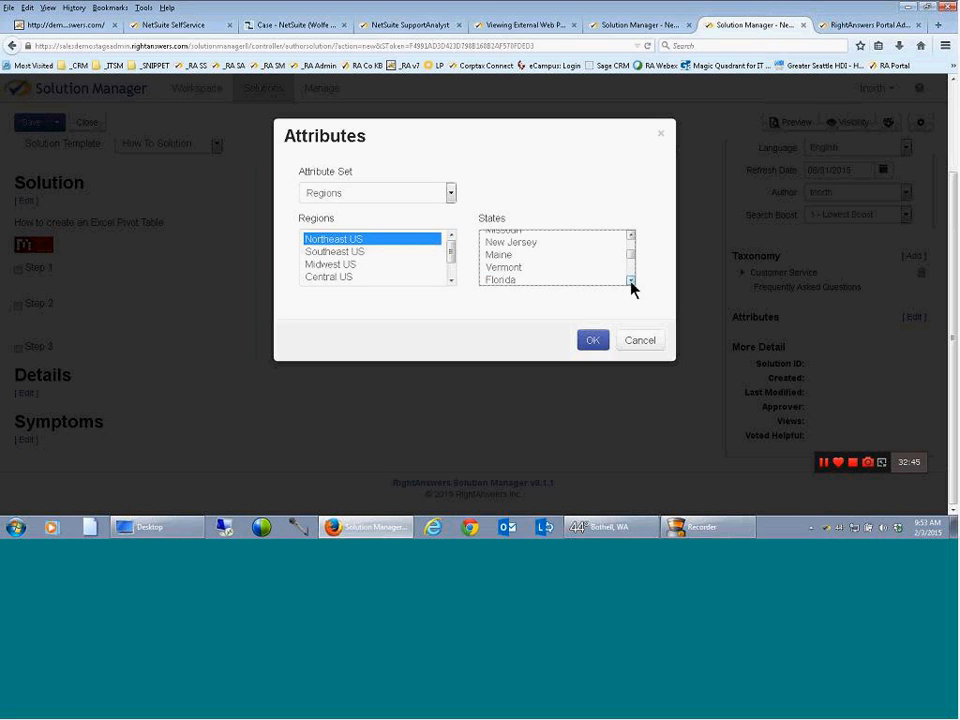
left_click(525, 243)
left_click(590, 342)
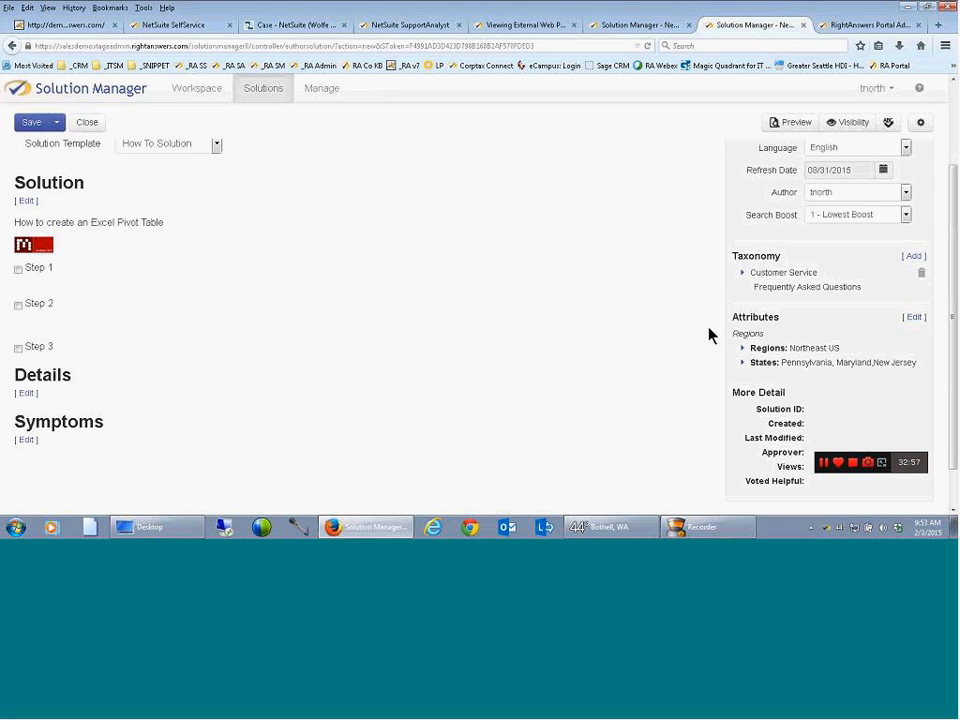
Check the knowledge base for solutions similar to the Excel Pivot Table draft, and close the similar solutions window
scroll(455, 266, "up", 2)
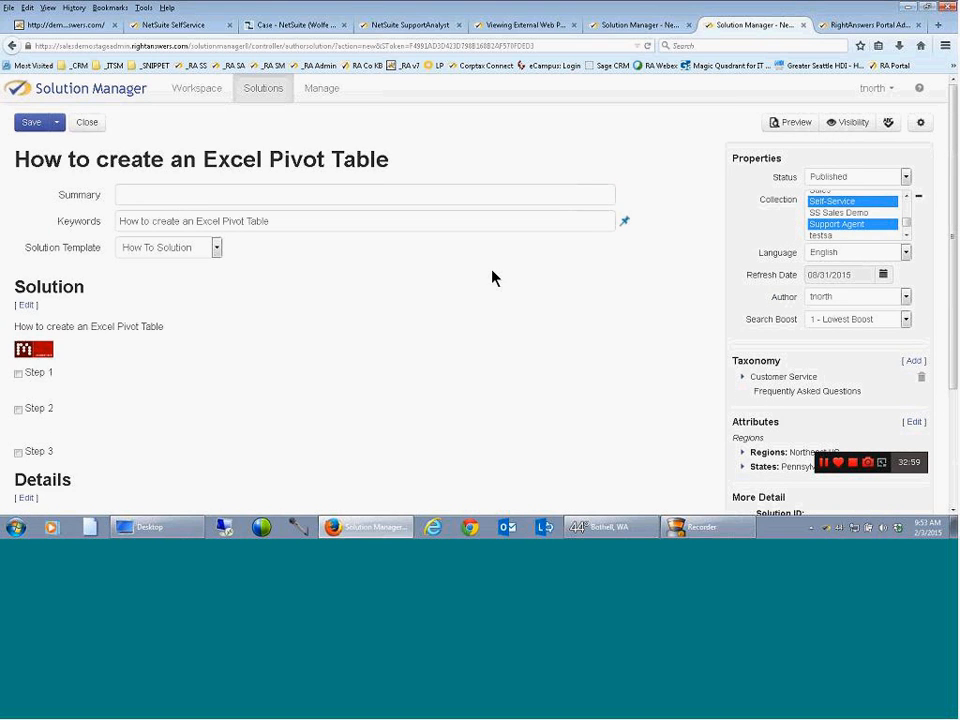
left_click(921, 124)
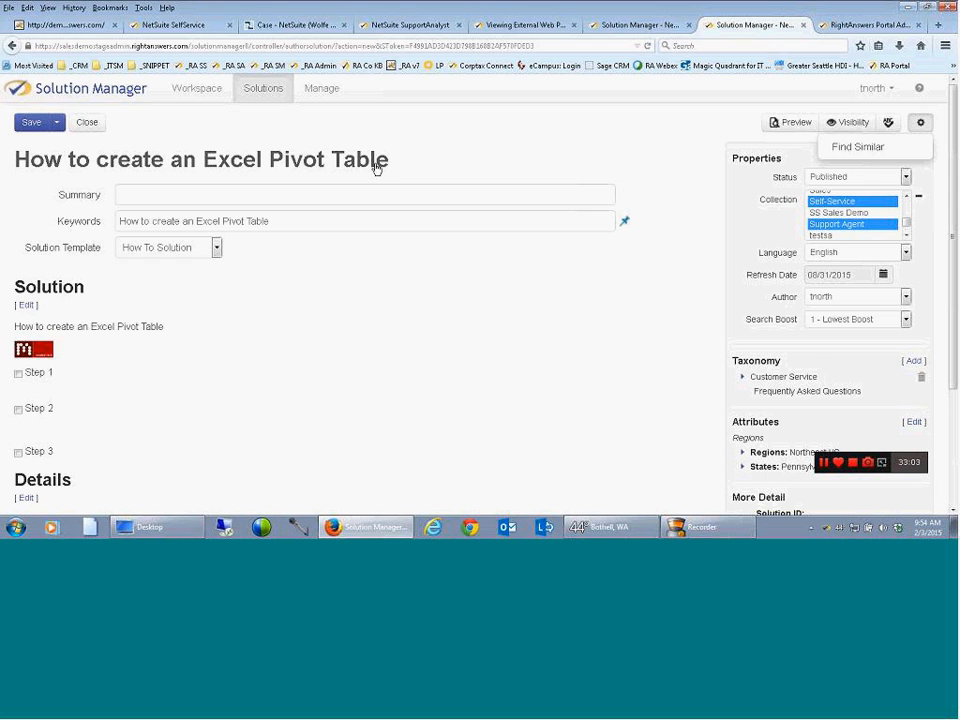
left_click(836, 147)
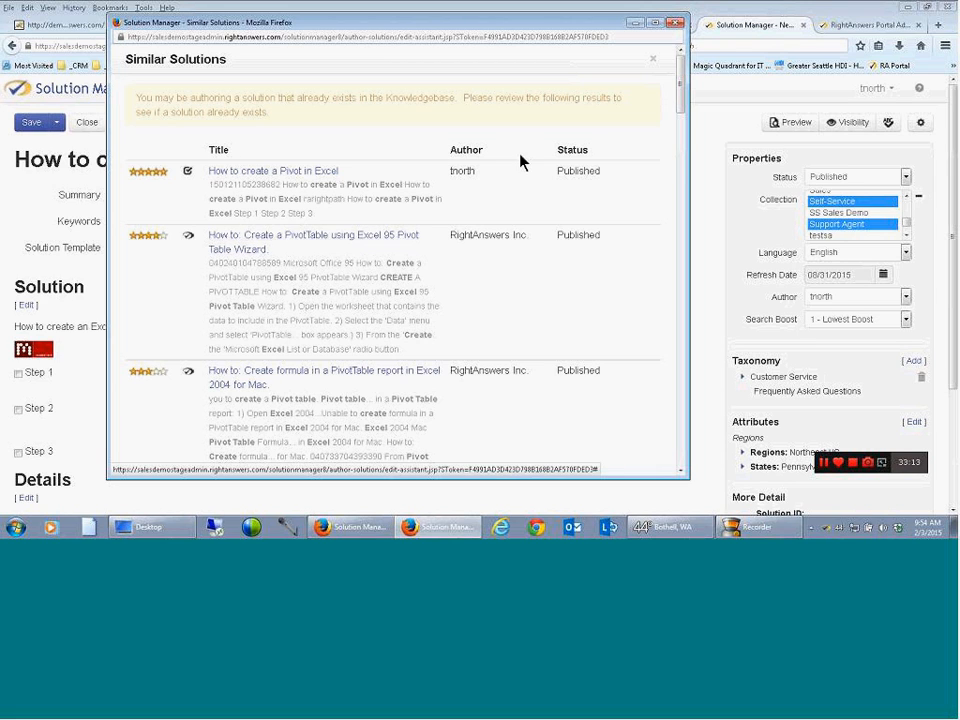
left_click(674, 24)
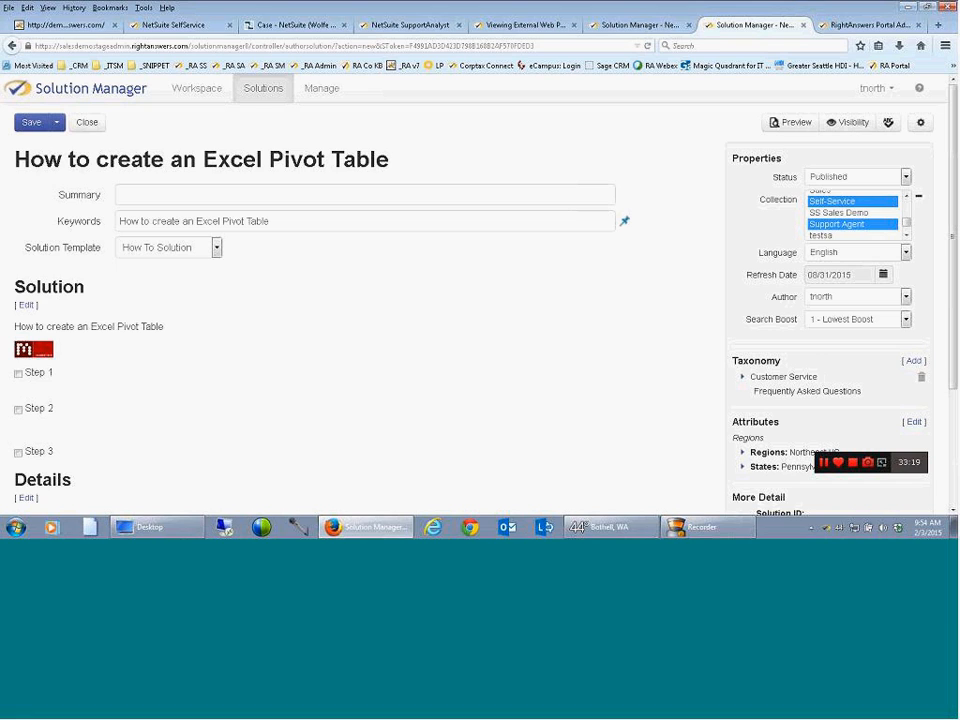
Preview the Excel Pivot Table solution for the Self-Service portal group in the desktop layout
left_click(792, 128)
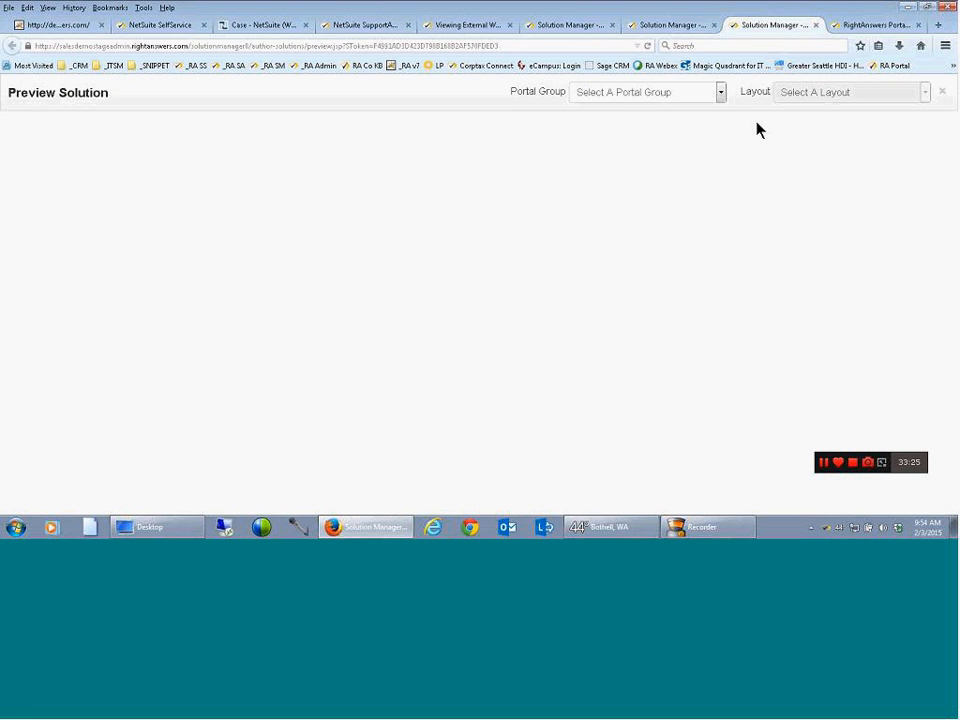
left_click(719, 97)
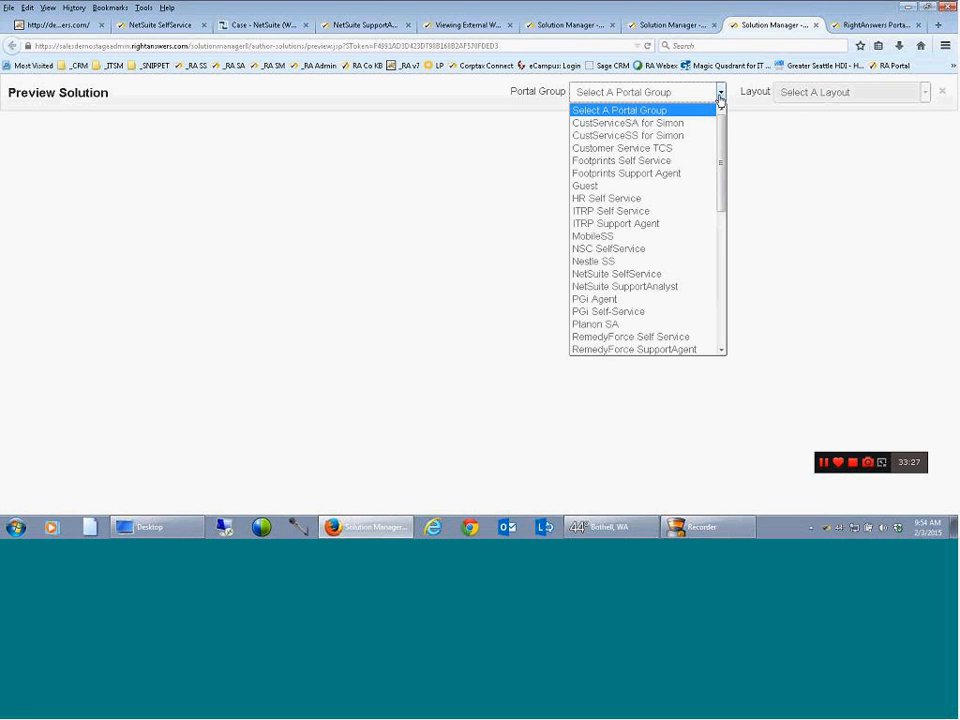
left_click_drag(724, 144, 723, 210)
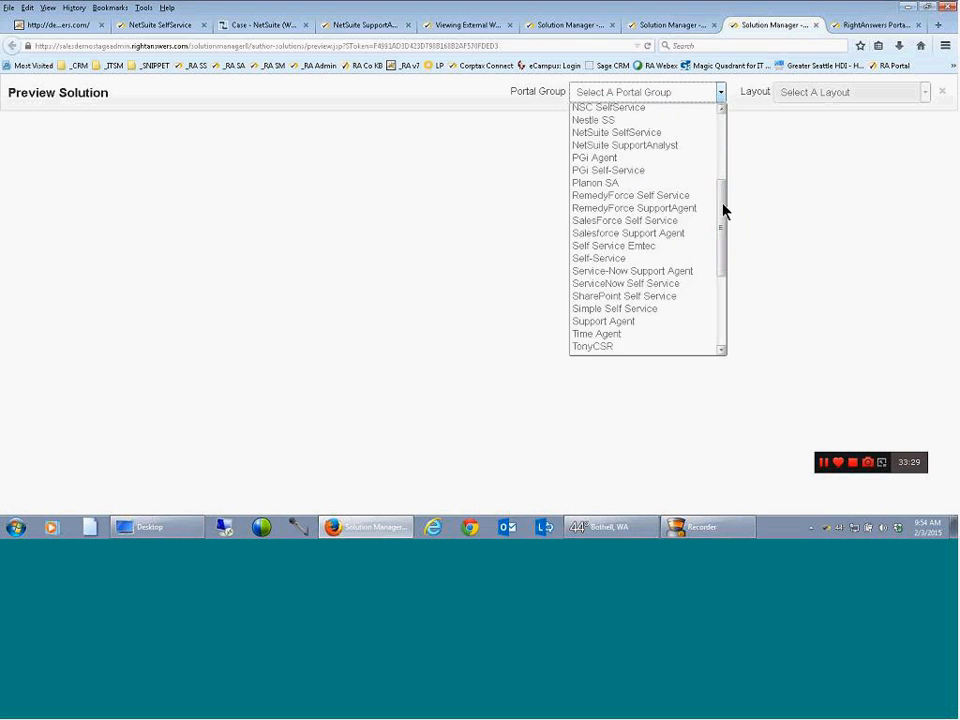
left_click(642, 258)
left_click(856, 92)
left_click(806, 148)
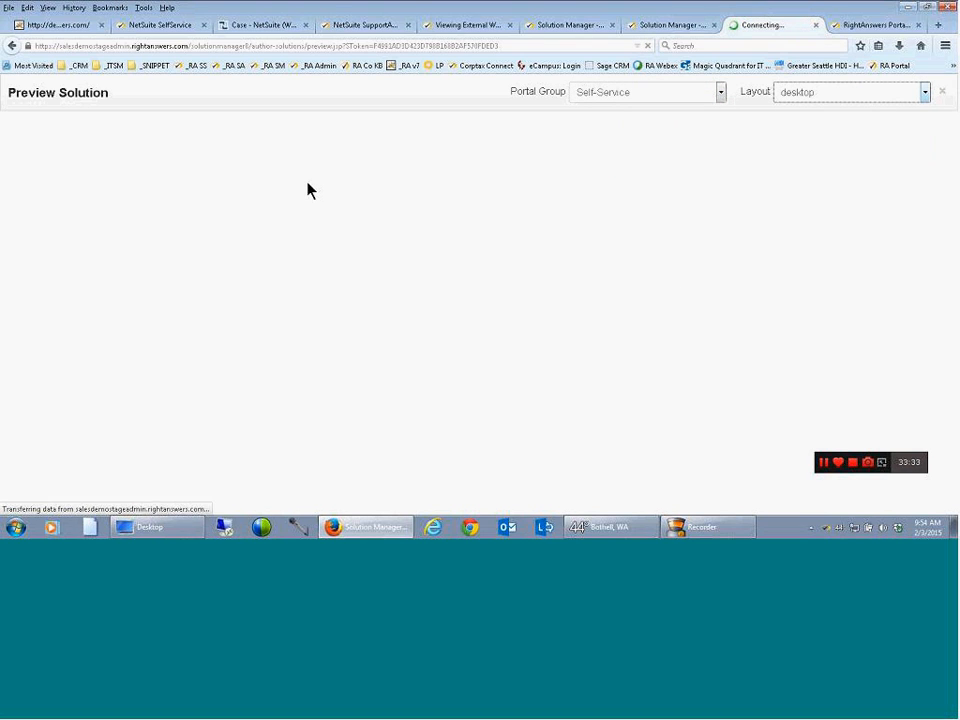
left_click_drag(18, 132, 372, 155)
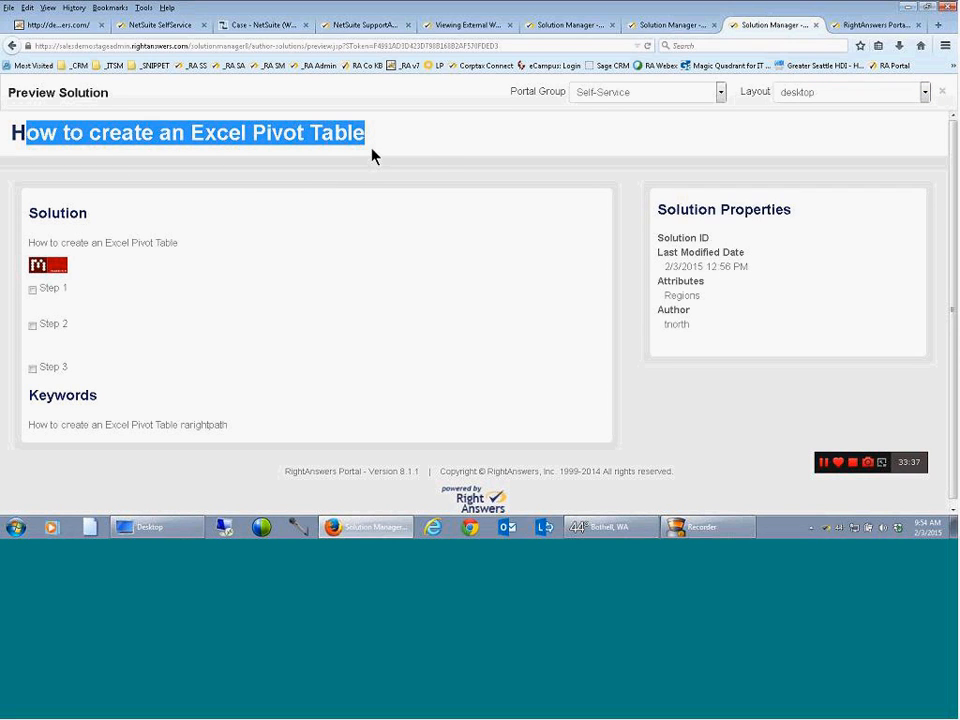
Preview the solution for the Support Agent portal group in the Desktop layout and close the preview
left_click(720, 93)
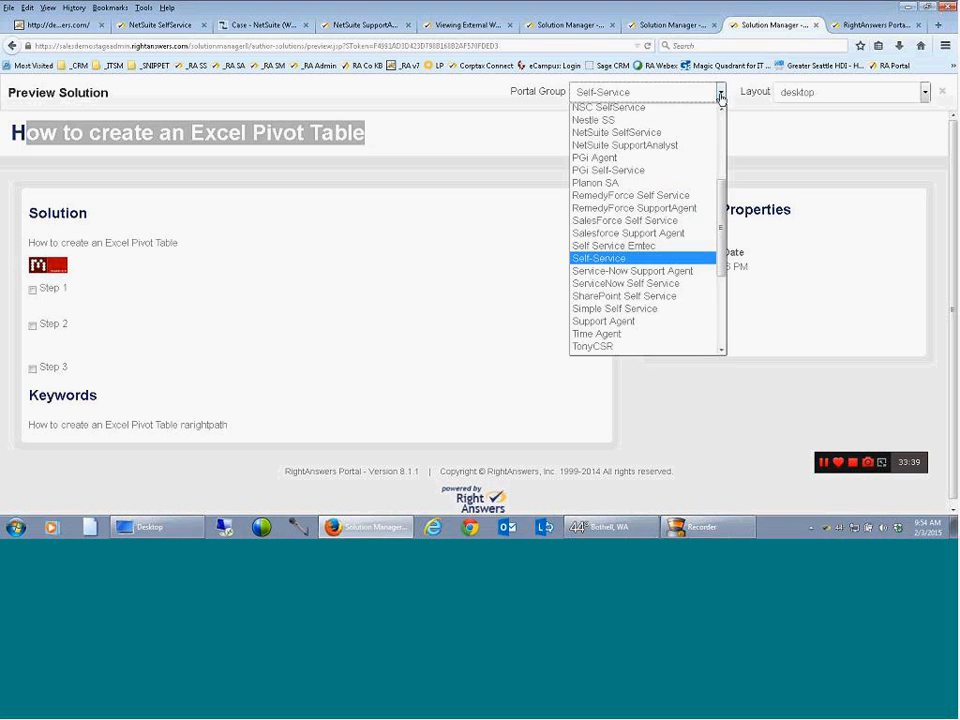
left_click(643, 324)
left_click(874, 93)
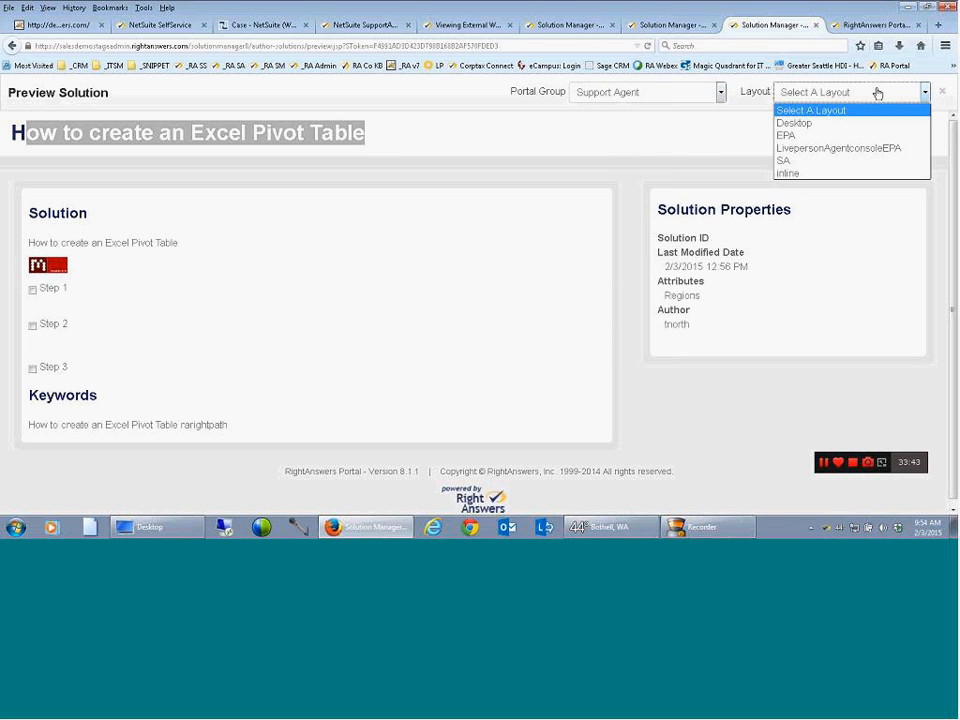
left_click(822, 124)
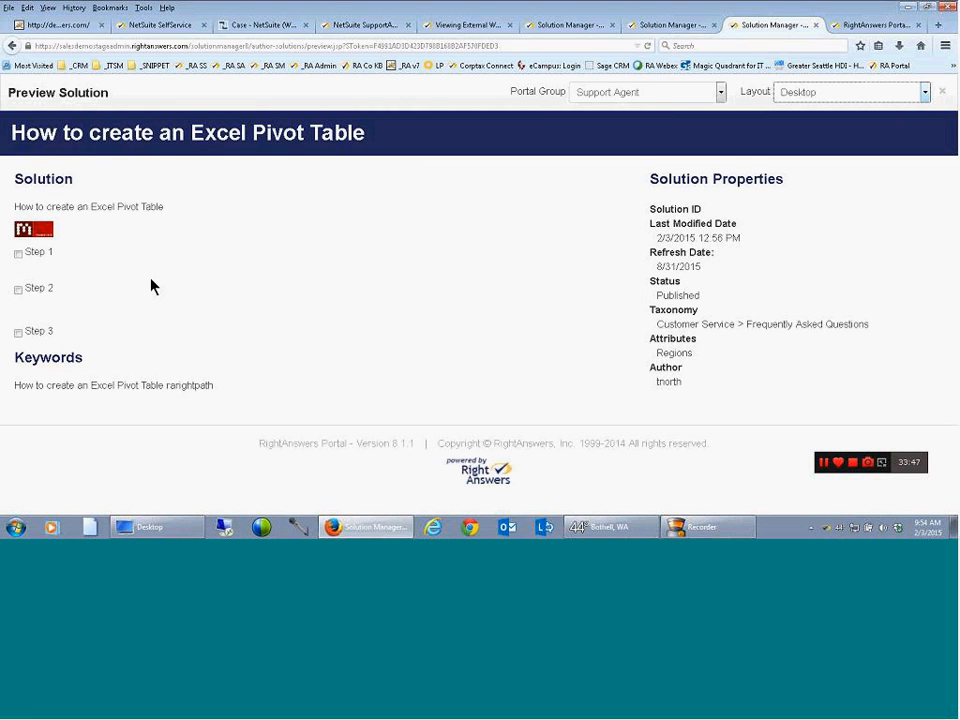
left_click(941, 92)
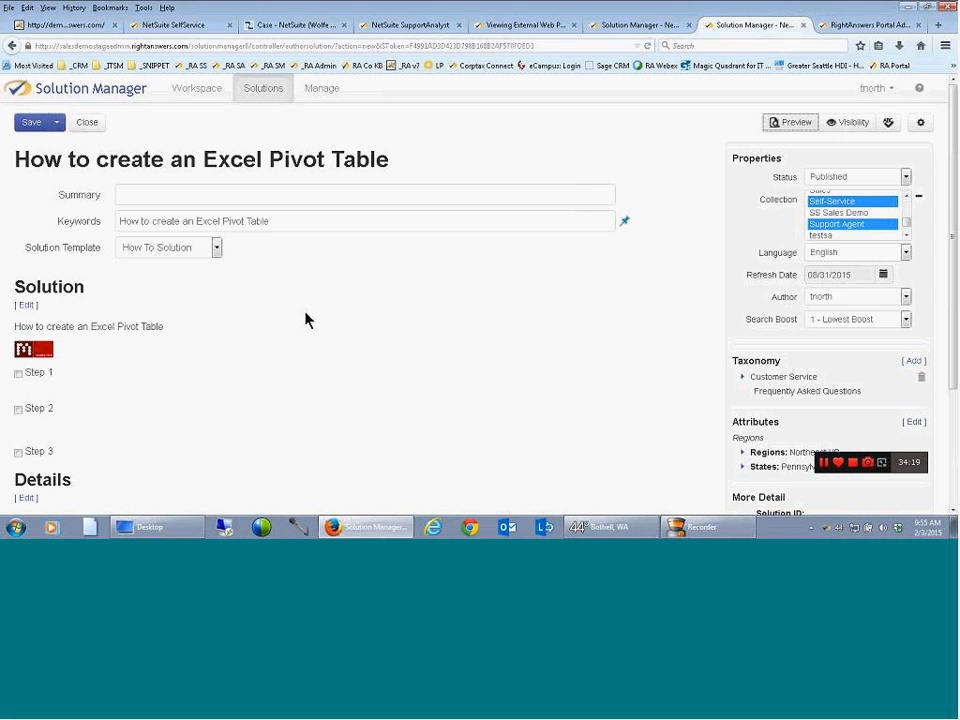
Sign in to the RightAnswers Administrator Console and review the utilization and channel charts on the Executive Dashboard report
left_click(834, 26)
left_click(450, 342)
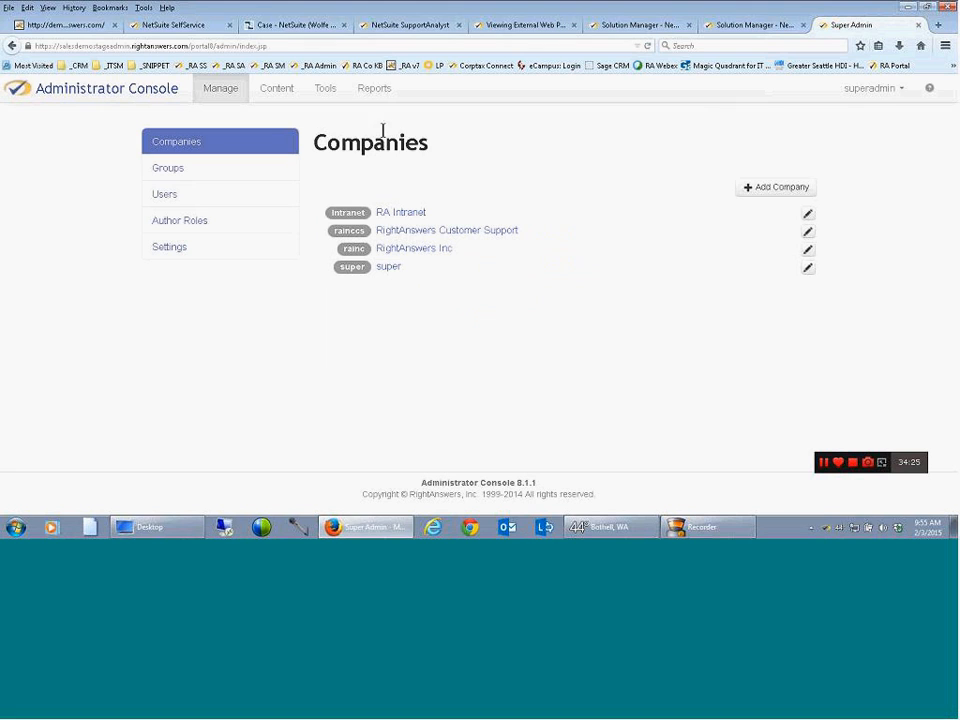
left_click(374, 88)
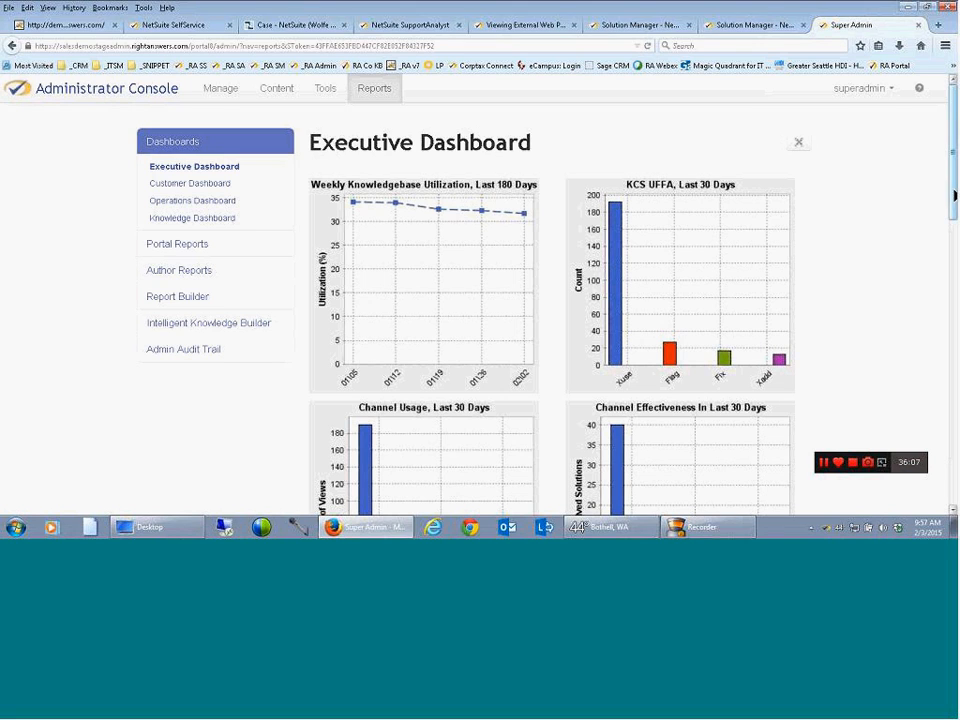
left_click_drag(953, 188, 953, 275)
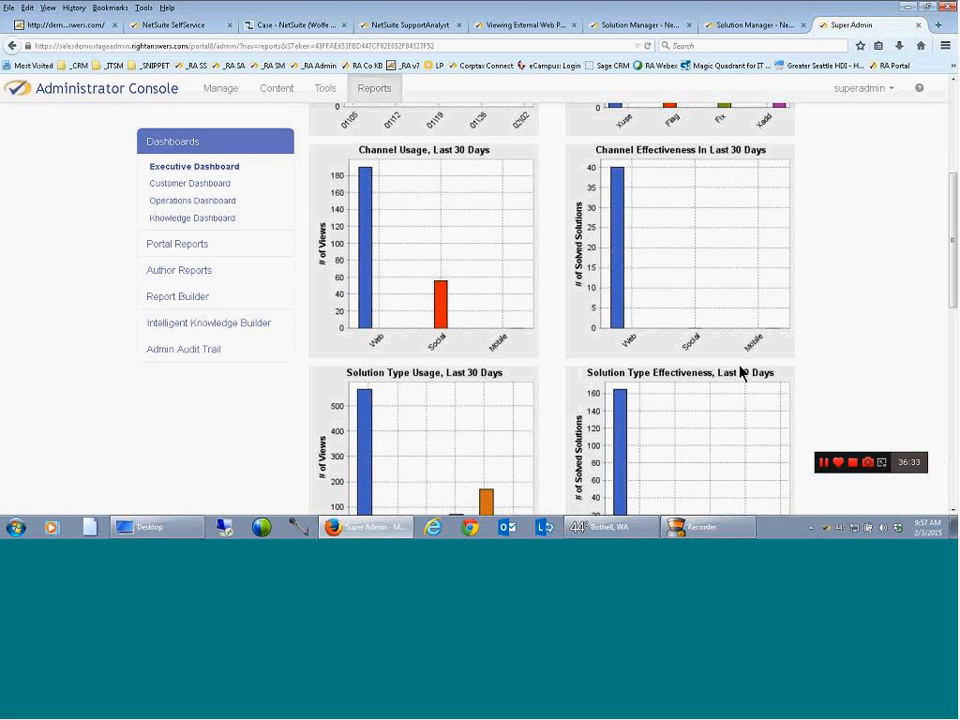
Review the Customer Dashboard's charts on knowledge ROI, search effectiveness, helpful solutions and session count
left_click(216, 188)
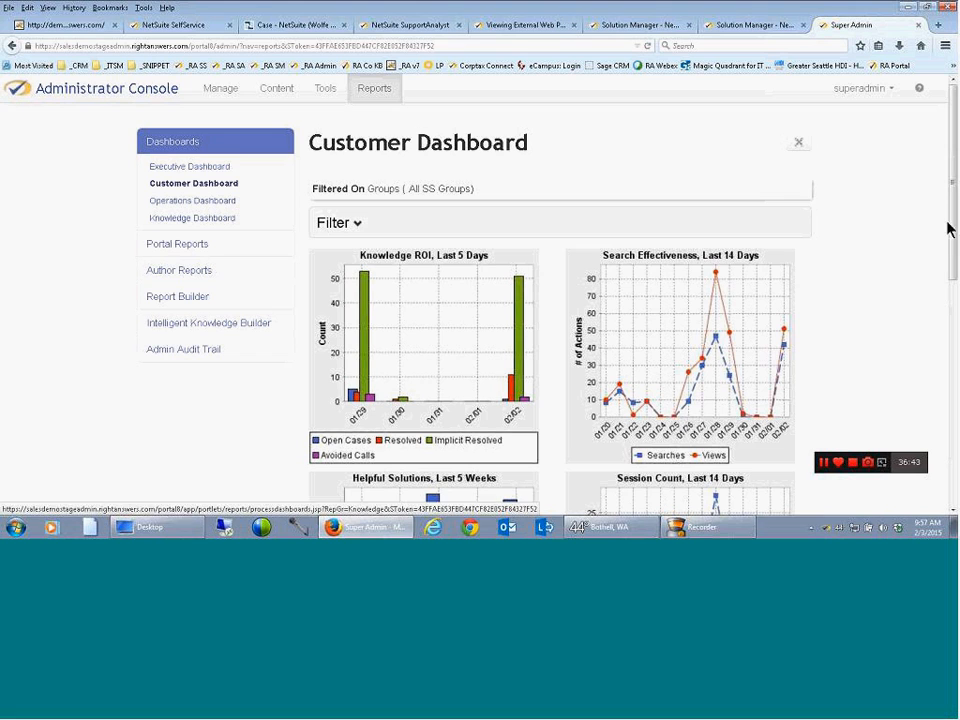
left_click_drag(955, 194, 956, 235)
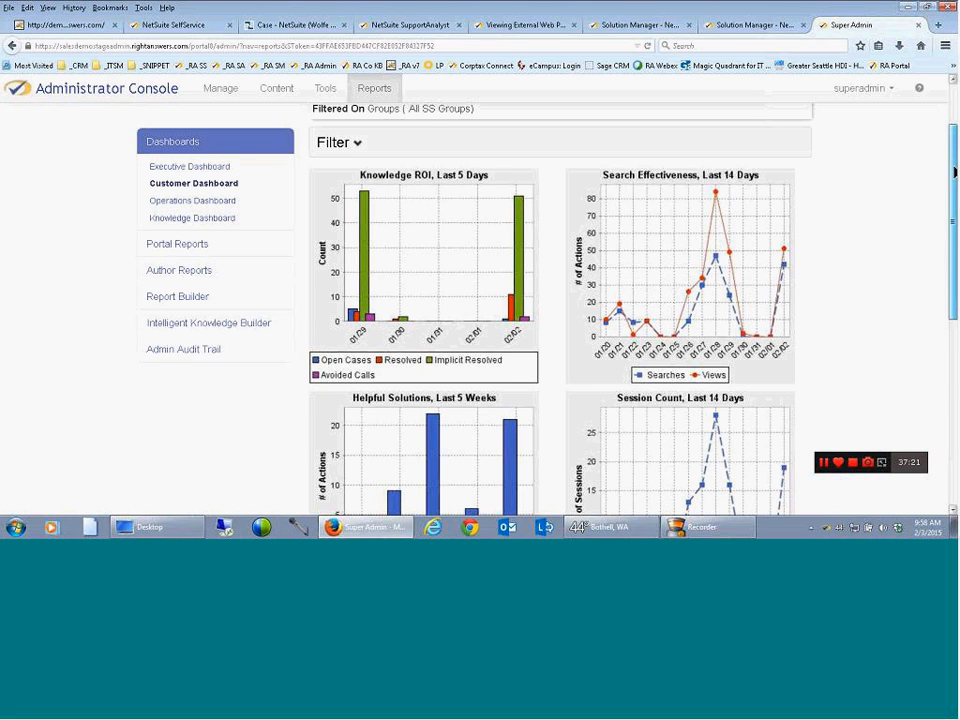
scroll(948, 205, "down", 2)
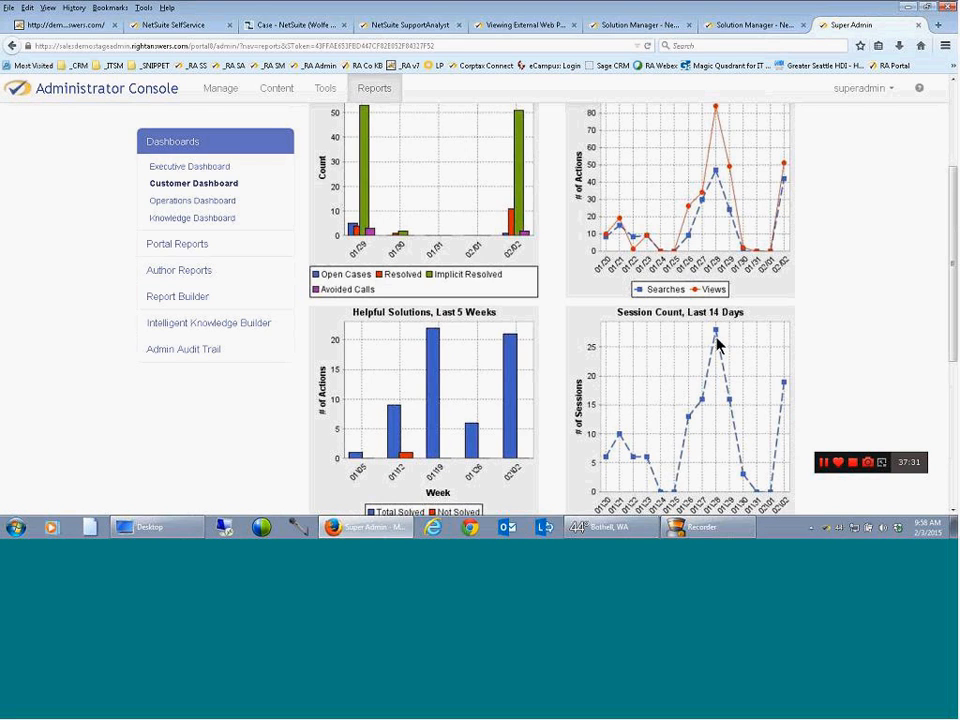
Review the Operations Dashboard's charts on title impact, most active agents, search effectiveness and activity
left_click(195, 202)
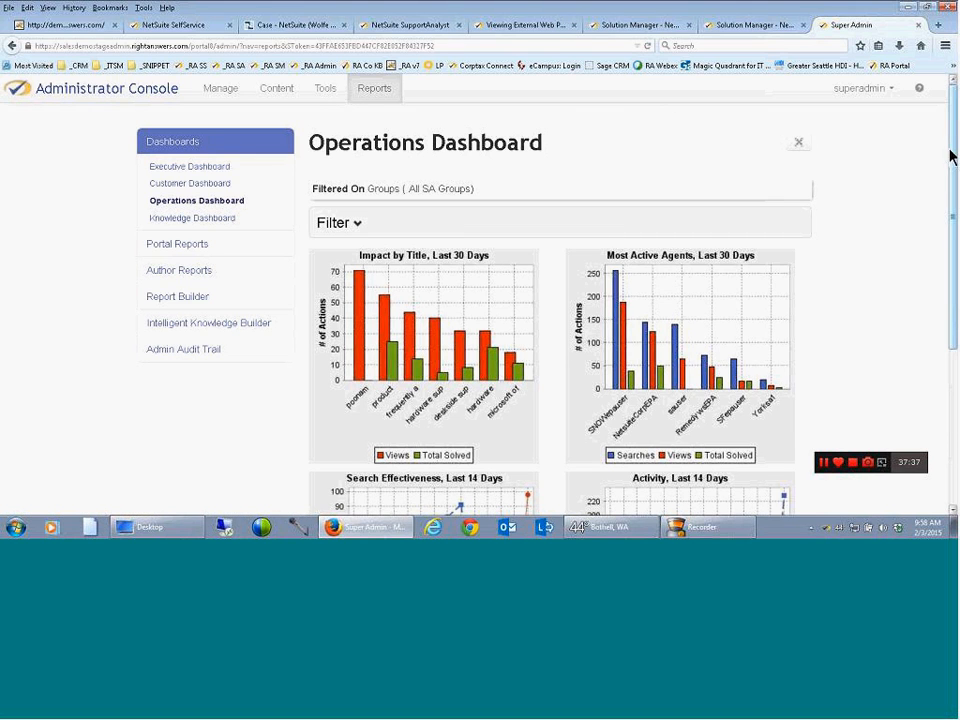
scroll(952, 160, "down", 1)
scroll(952, 160, "down", 2)
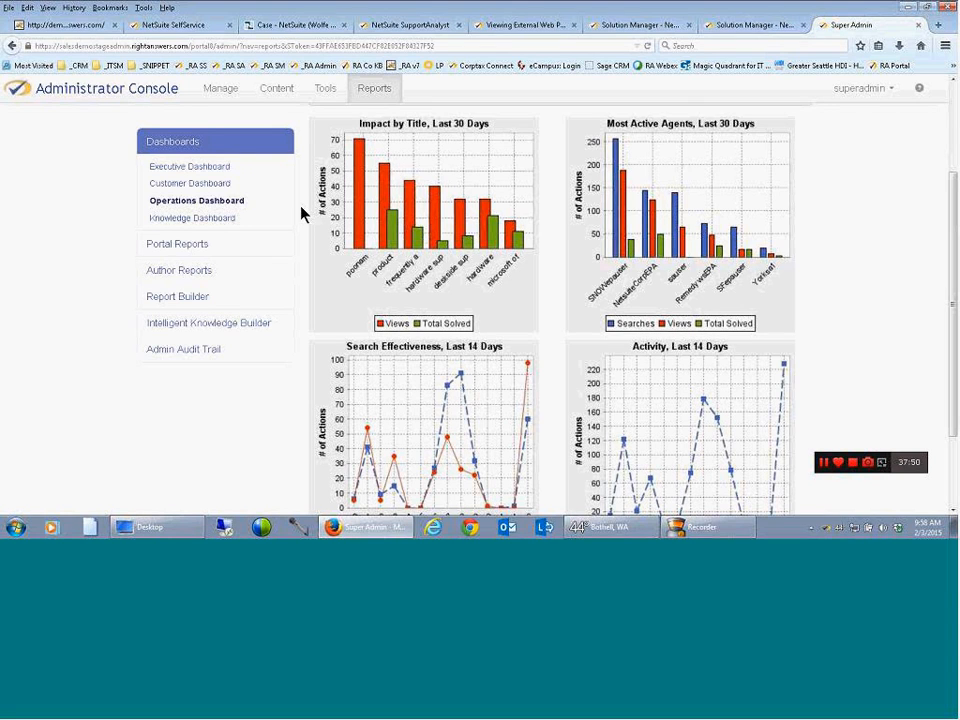
left_click_drag(951, 220, 951, 277)
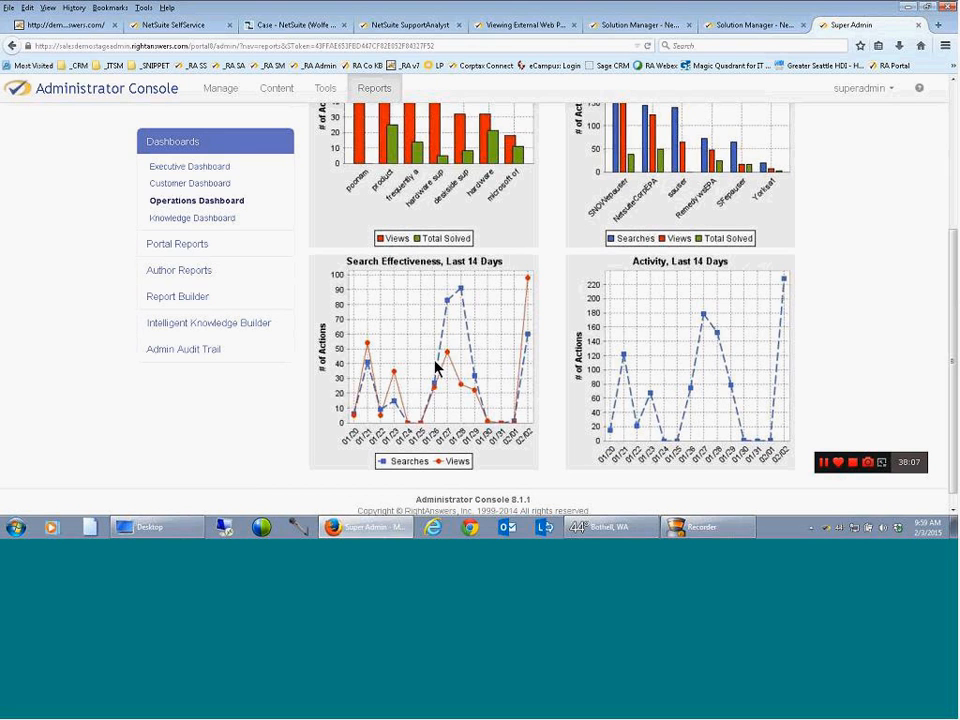
Review the Knowledge Dashboard's utilization, author effectiveness, solution status and aging drafts charts, revisiting the Executive Dashboard's KCS chart in between
left_click(207, 219)
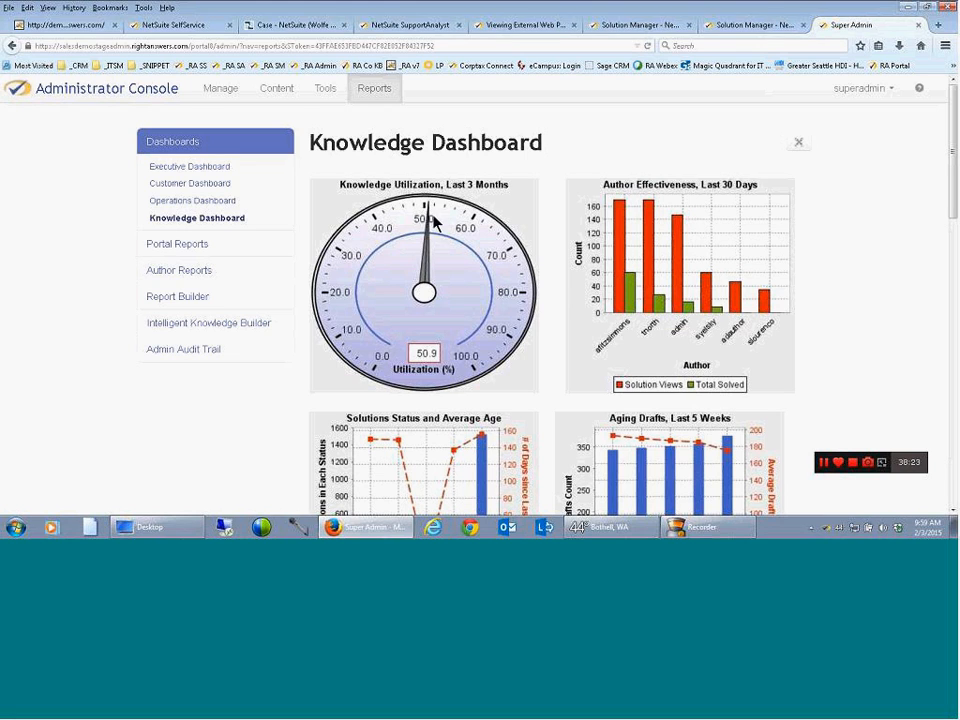
left_click(187, 169)
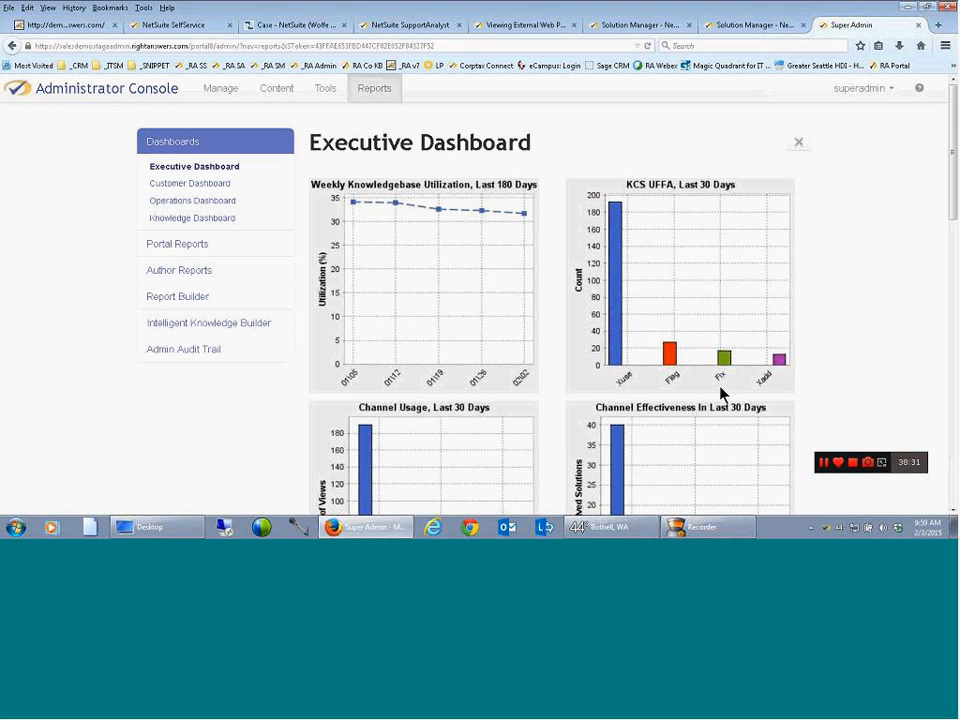
left_click(210, 220)
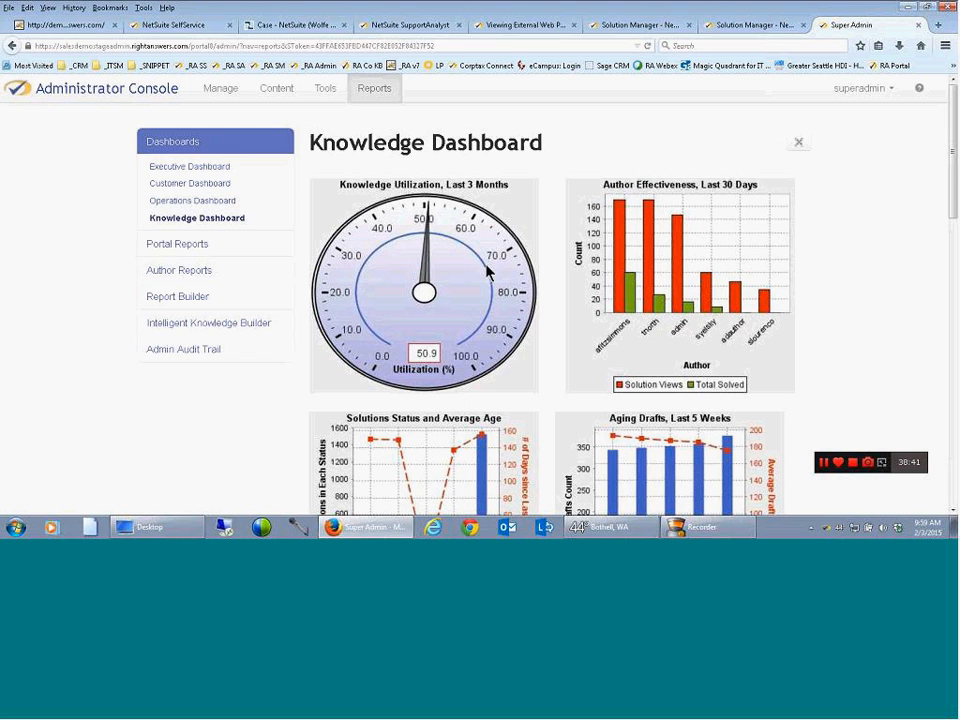
left_click_drag(951, 197, 951, 211)
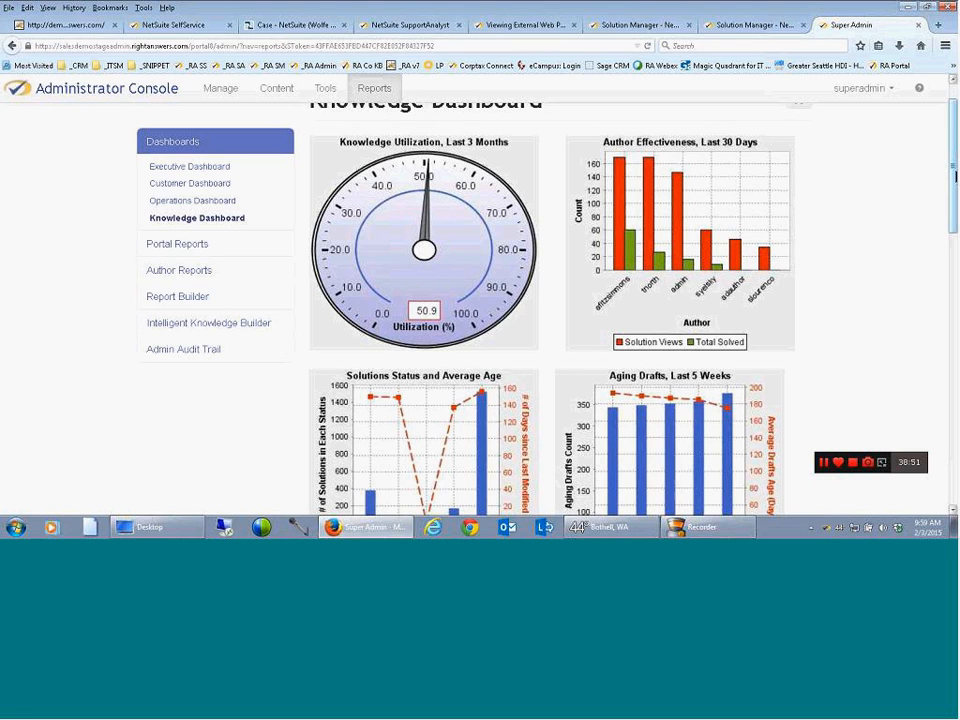
left_click_drag(955, 175, 951, 197)
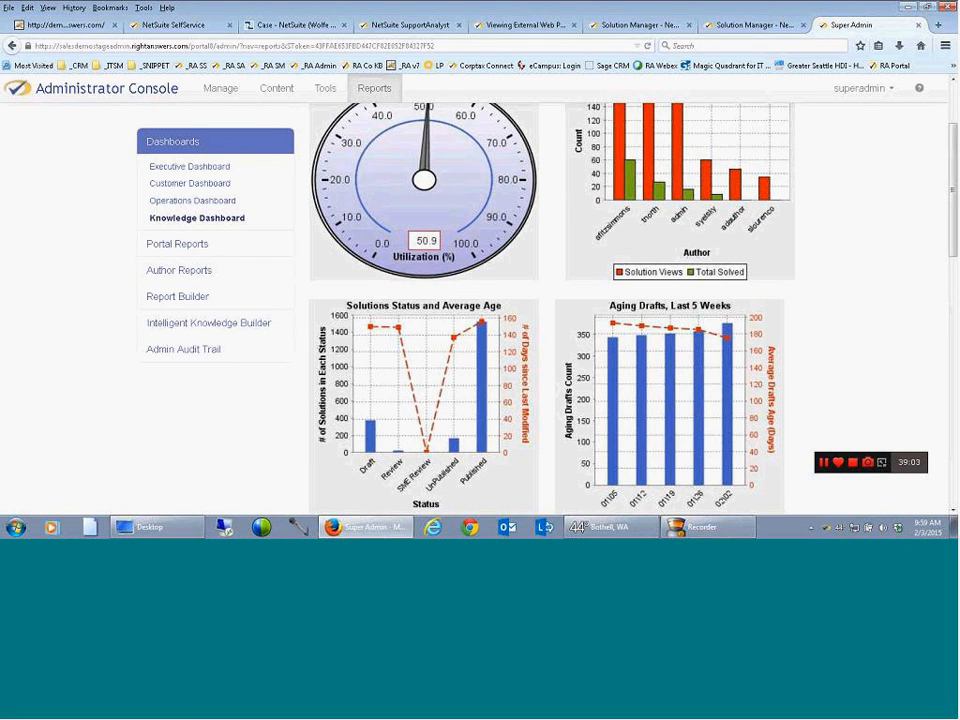
Run the Content Effectiveness Report from the standard portal reports and examine its activity trends, top searched phrases and unsuccessful terms
left_click(187, 246)
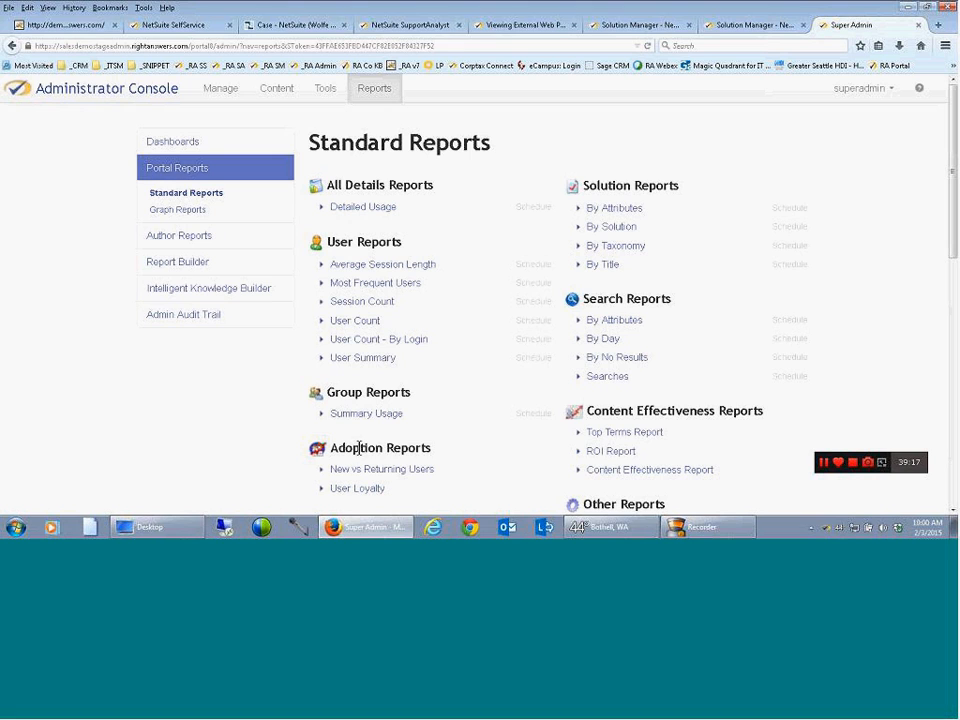
left_click(625, 472)
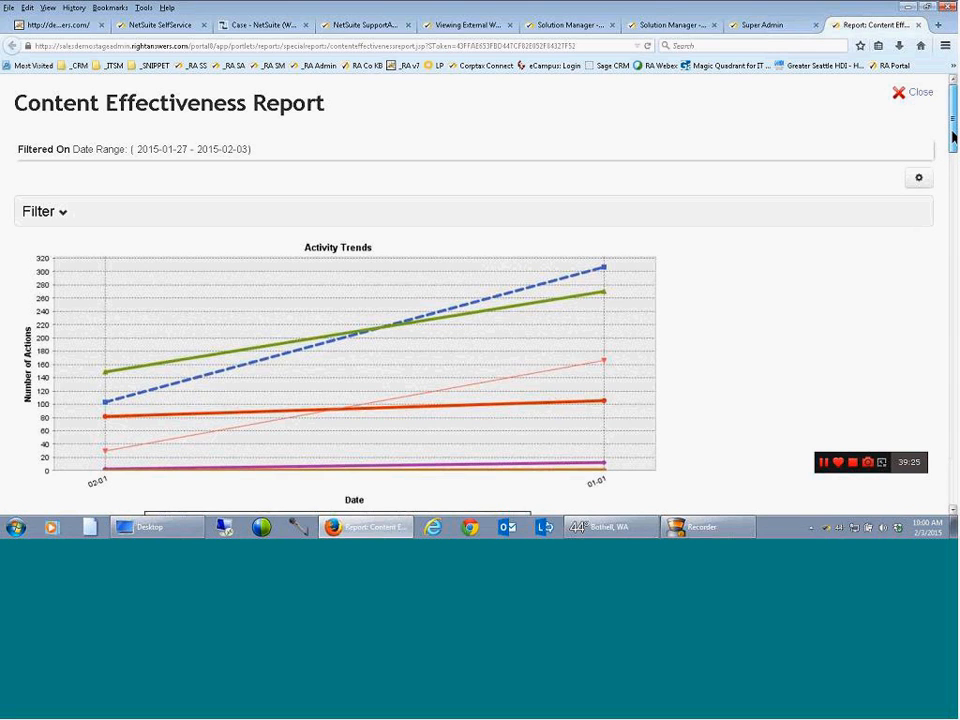
left_click_drag(952, 138, 952, 212)
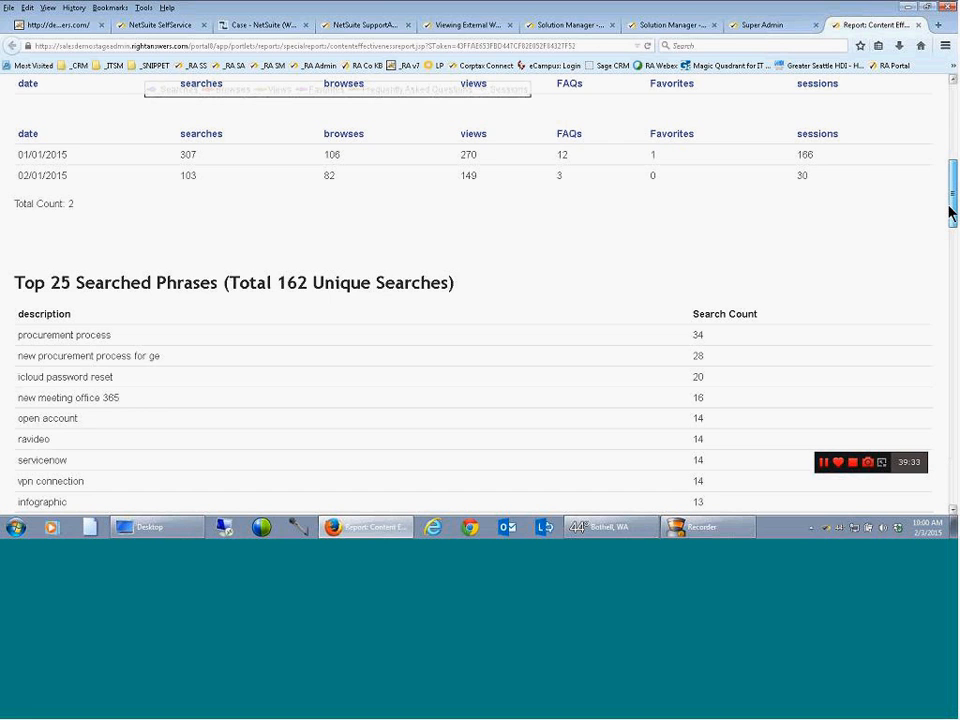
left_click_drag(951, 210, 951, 425)
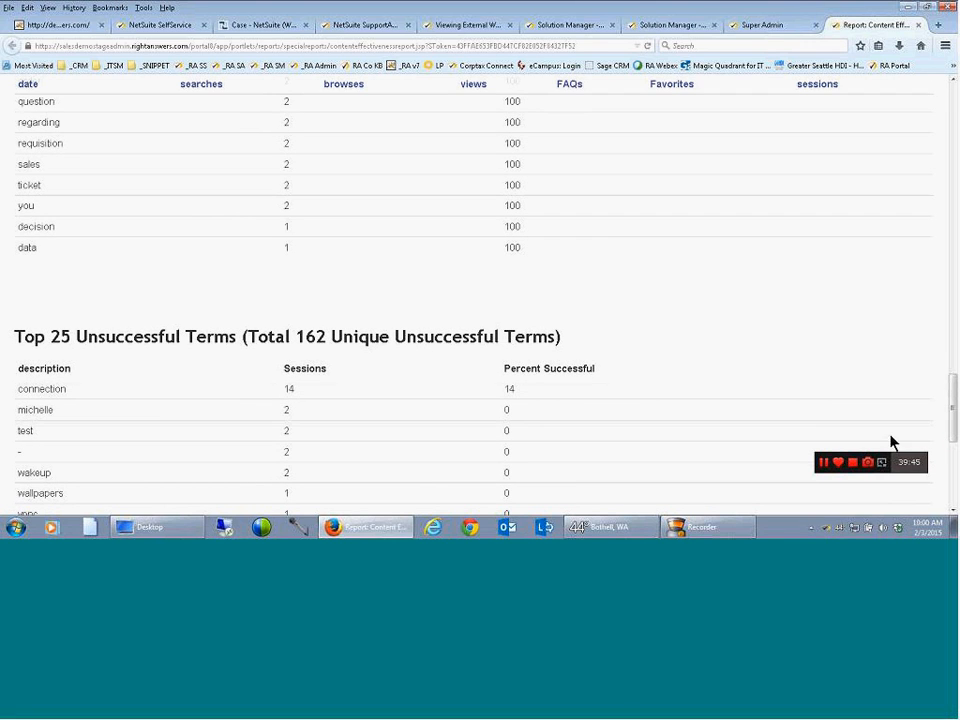
left_click_drag(951, 428, 951, 140)
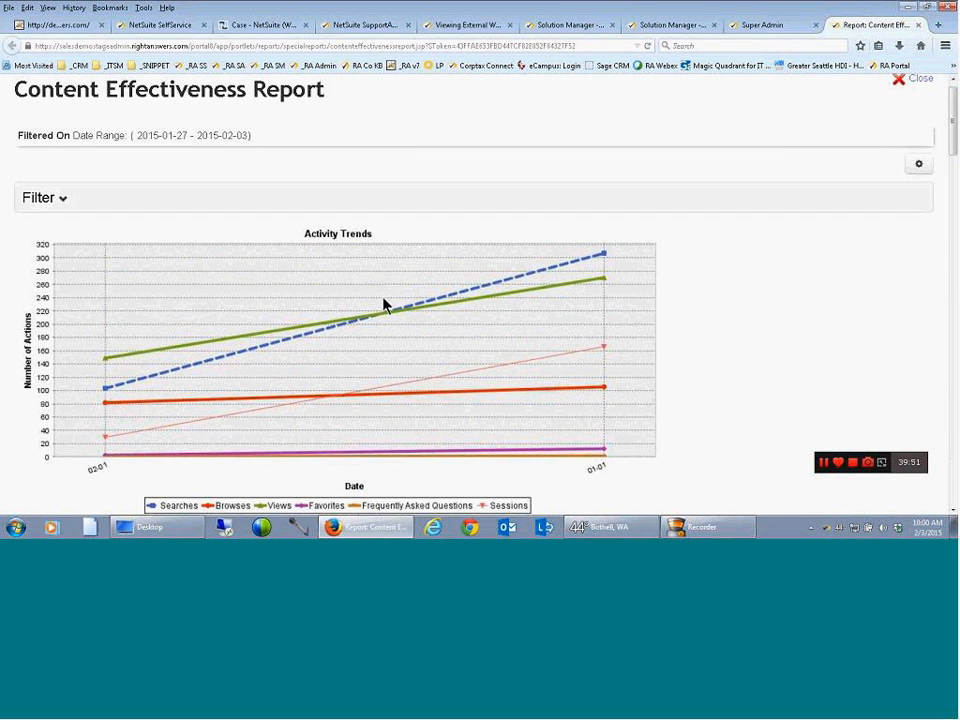
Filter the Content Effectiveness Report to start from 11/01/2014 and review the activity trends for the widened date range
left_click(59, 201)
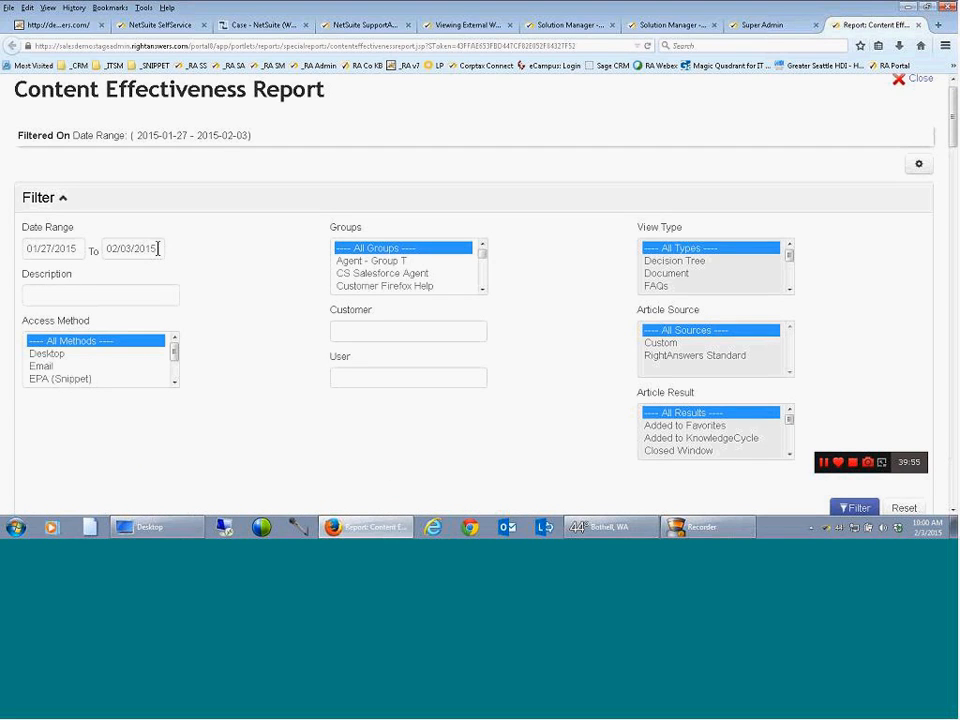
left_click(75, 248)
left_click(38, 277)
left_click(38, 277)
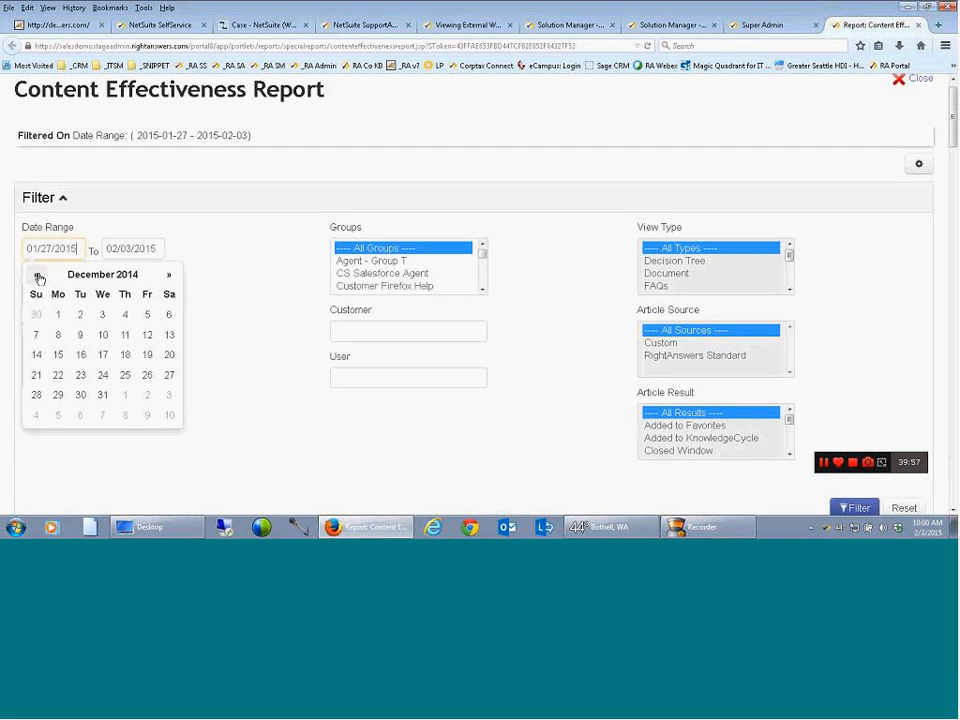
left_click(38, 277)
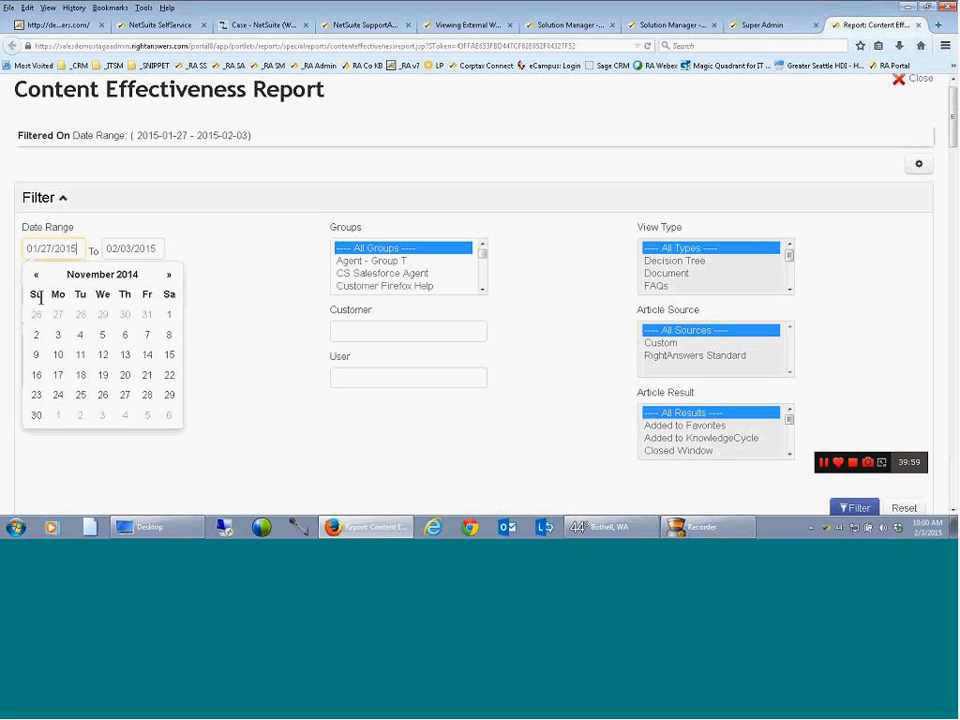
left_click(167, 315)
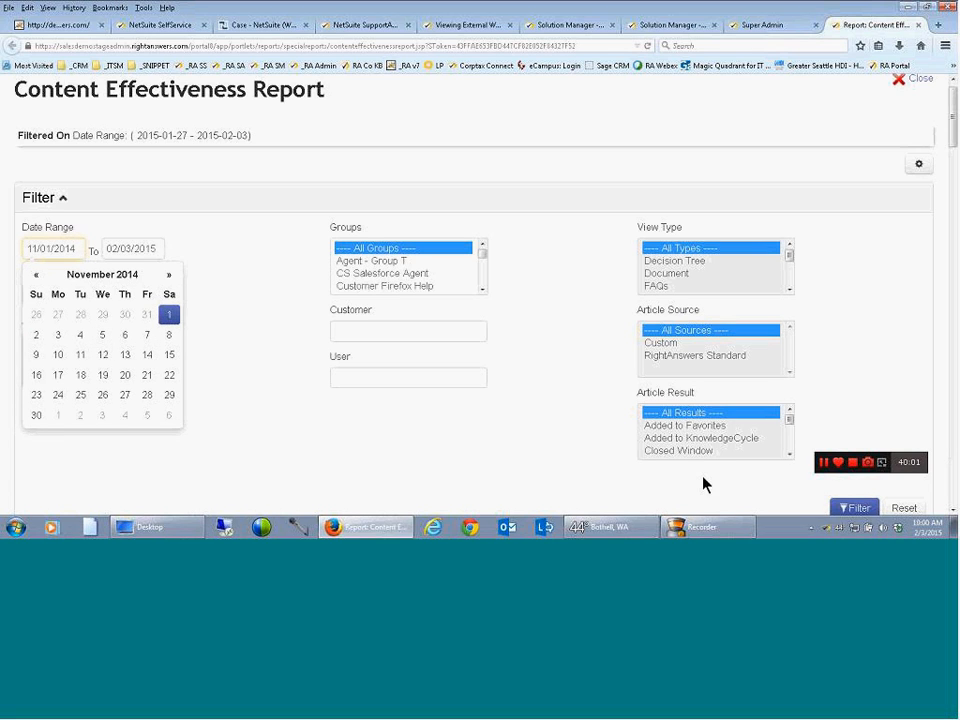
left_click(855, 507)
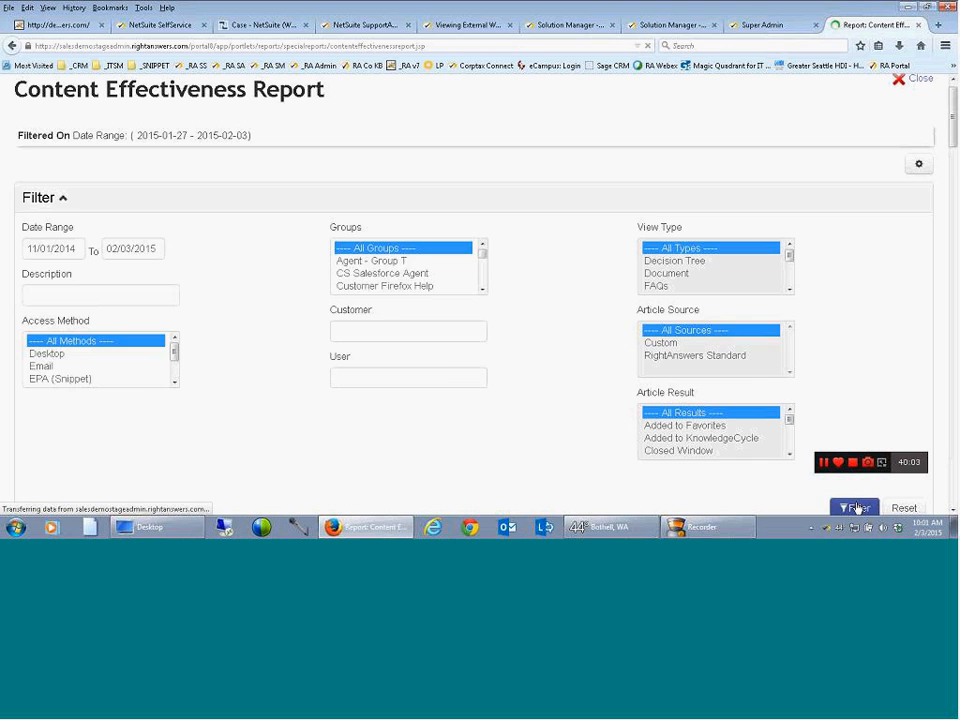
left_click_drag(953, 149, 953, 196)
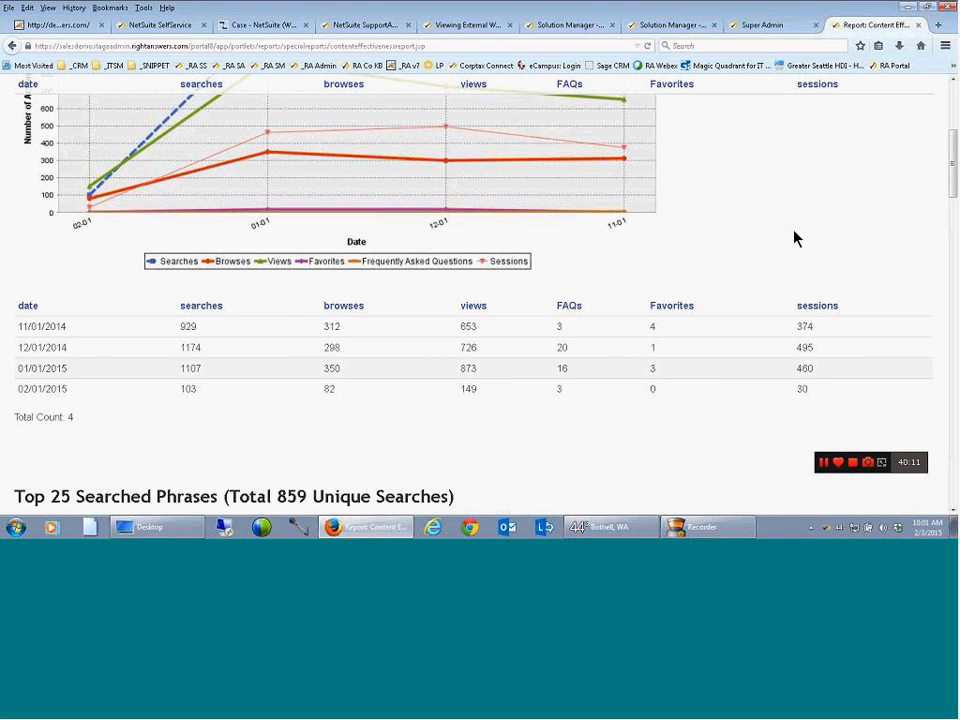
Look at the export formats offered for the Content Effectiveness Report and close the report
scroll(955, 186, "up", 3)
left_click(919, 177)
mouse_move(893, 226)
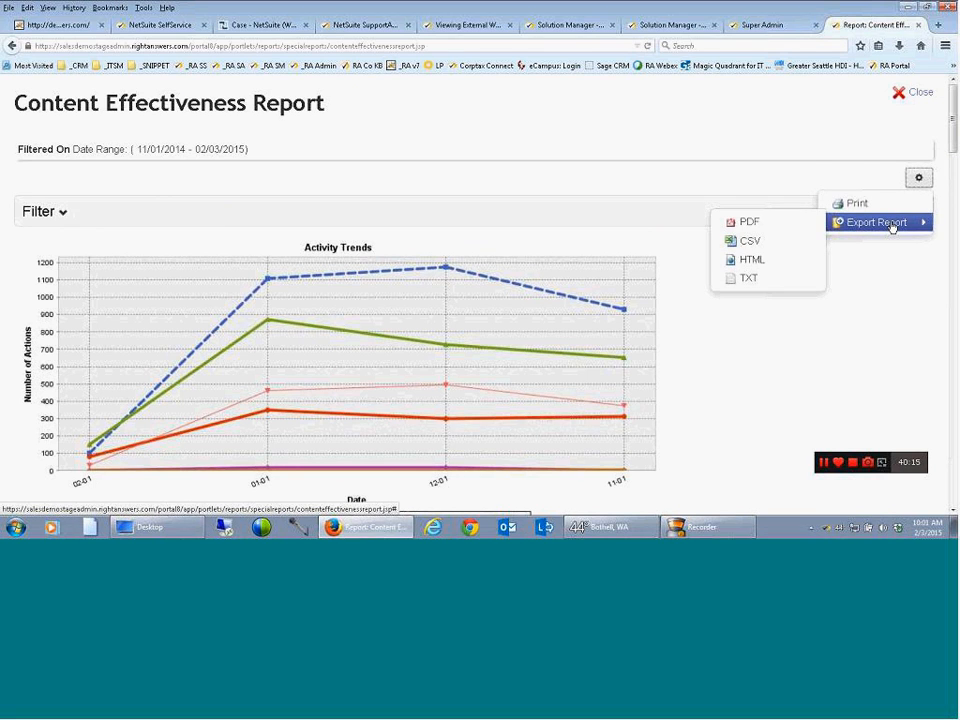
left_click(761, 279)
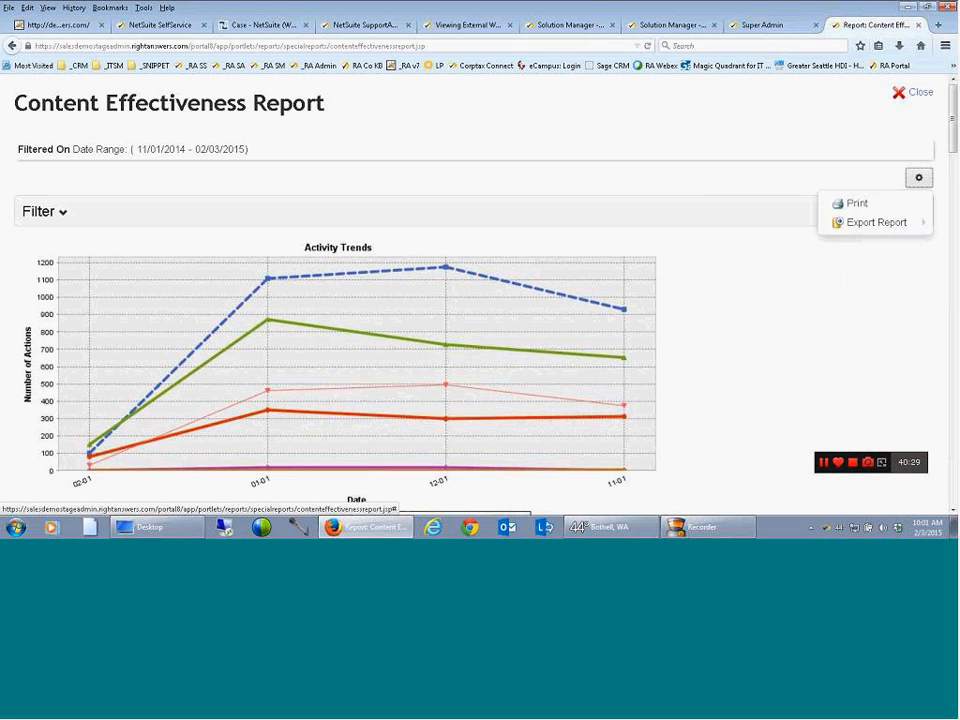
left_click(918, 96)
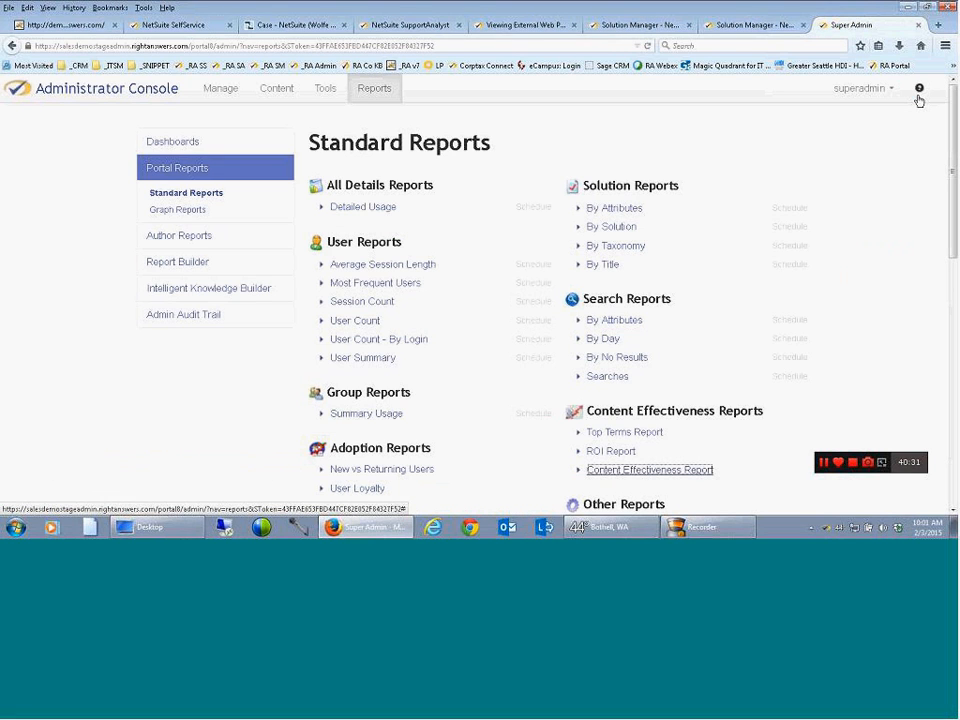
Review the list of Author Reports and the Report Builder's custom report form with its SQL view
left_click(182, 238)
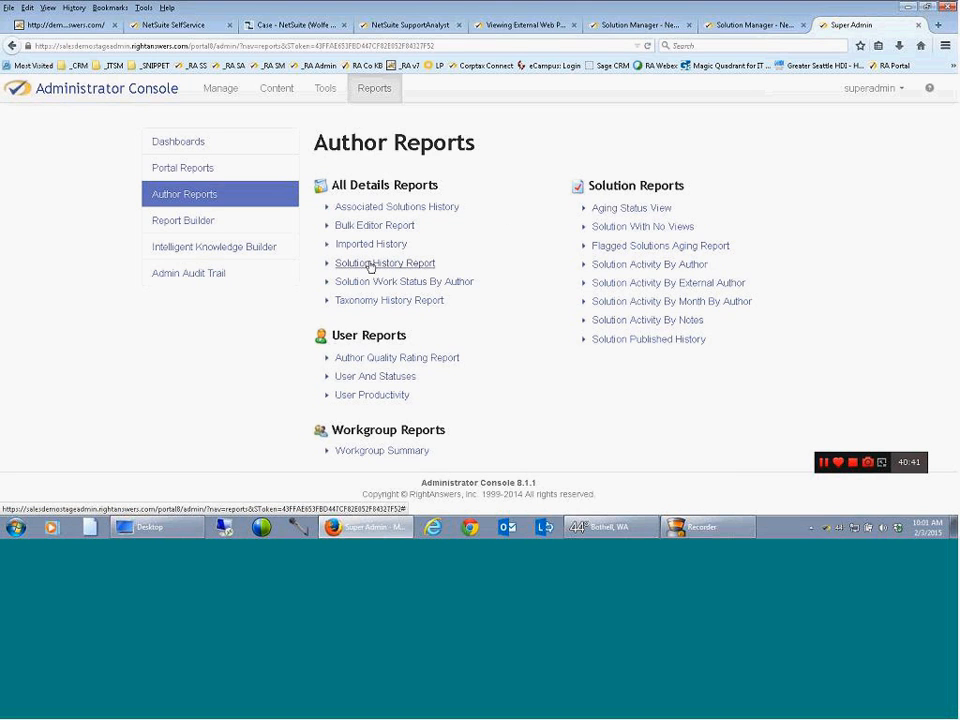
left_click(203, 230)
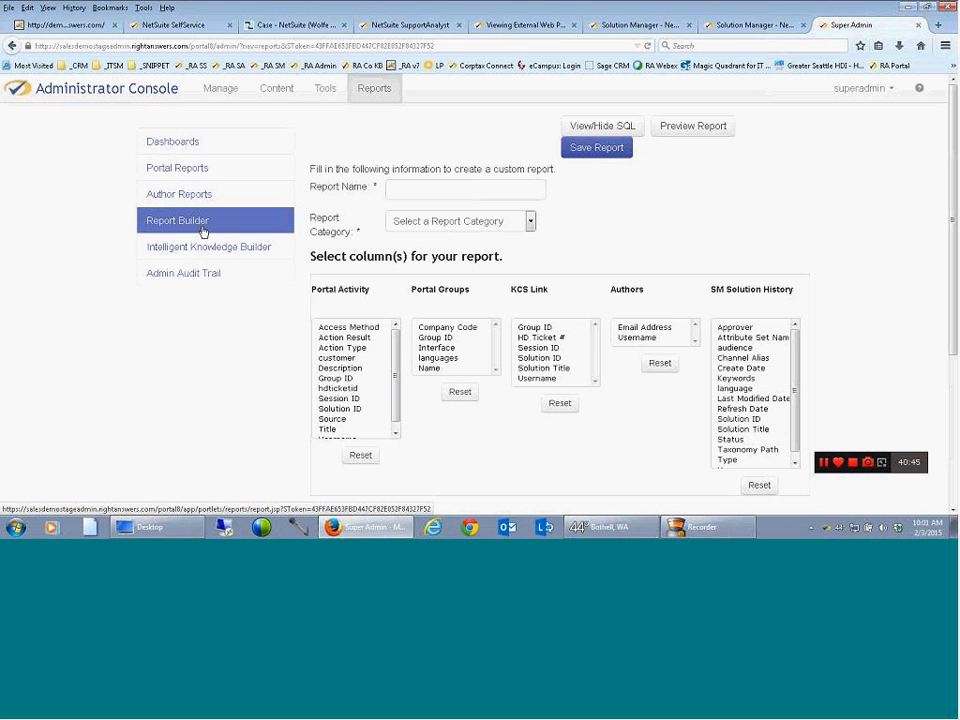
left_click(589, 131)
left_click(540, 258)
left_click(525, 287)
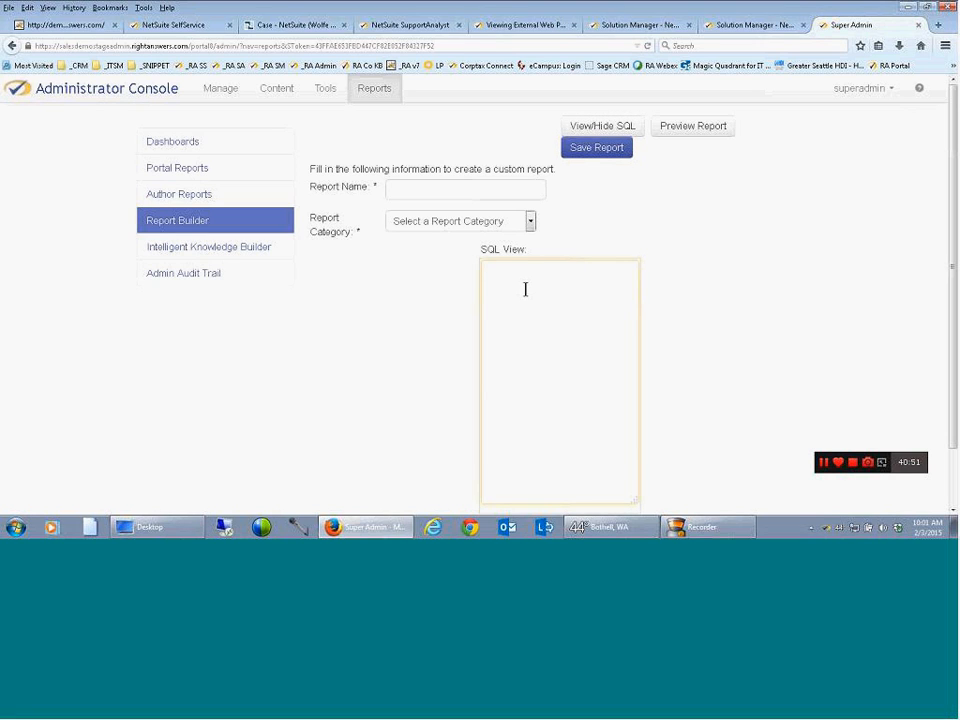
Start the Intelligent Knowledge Builder for RightAnswers Inc with clusters sorted by Total Sessions, postponing the WebEx Productivity Tools update
left_click(220, 247)
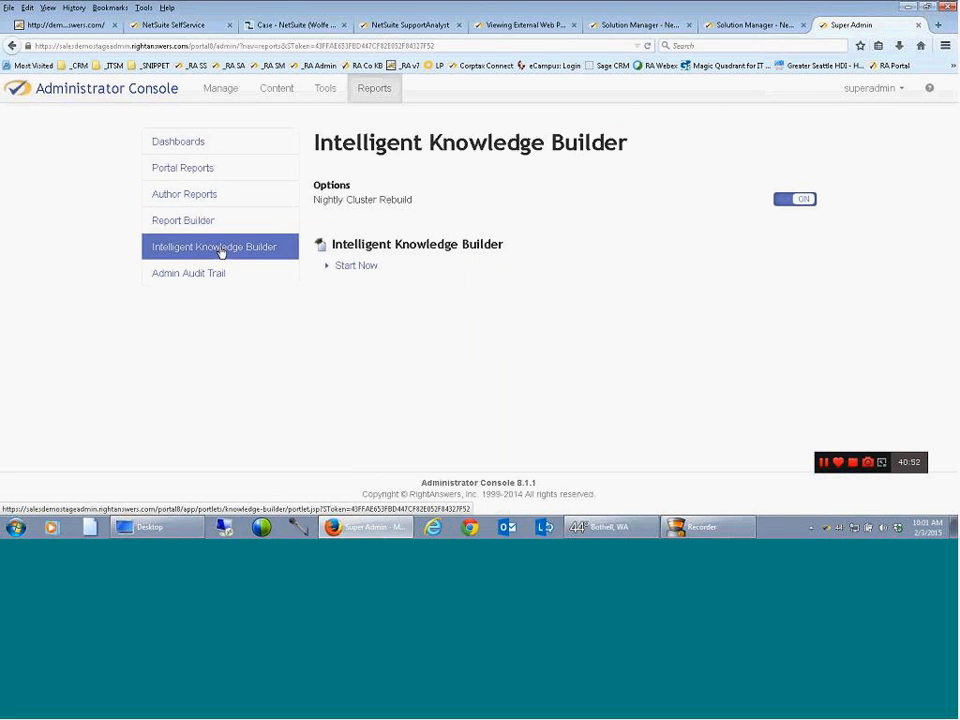
left_click(355, 265)
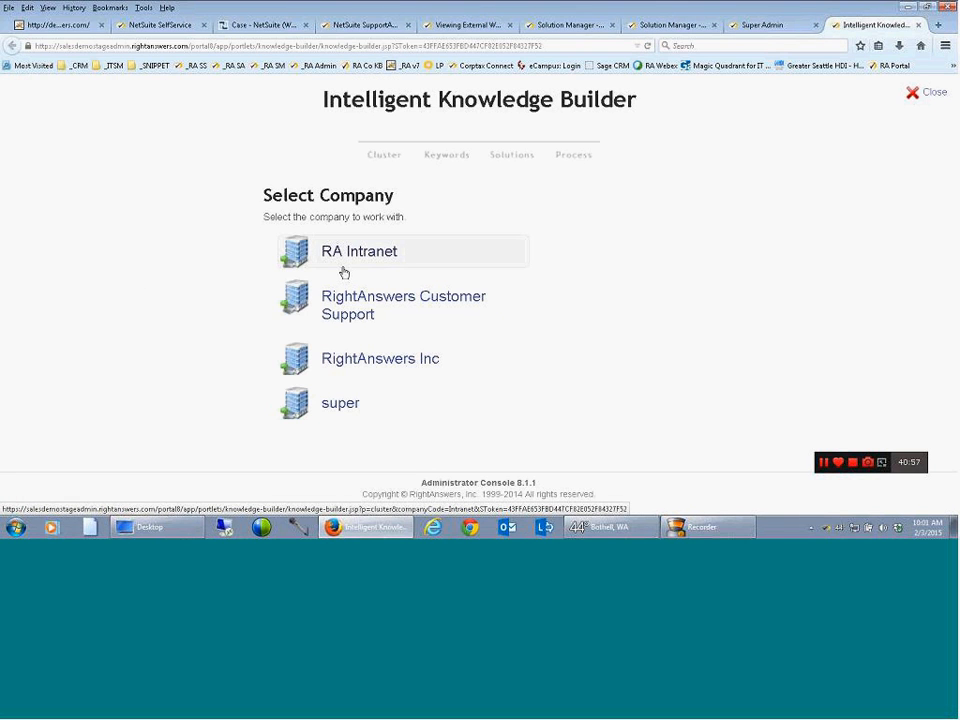
left_click(344, 360)
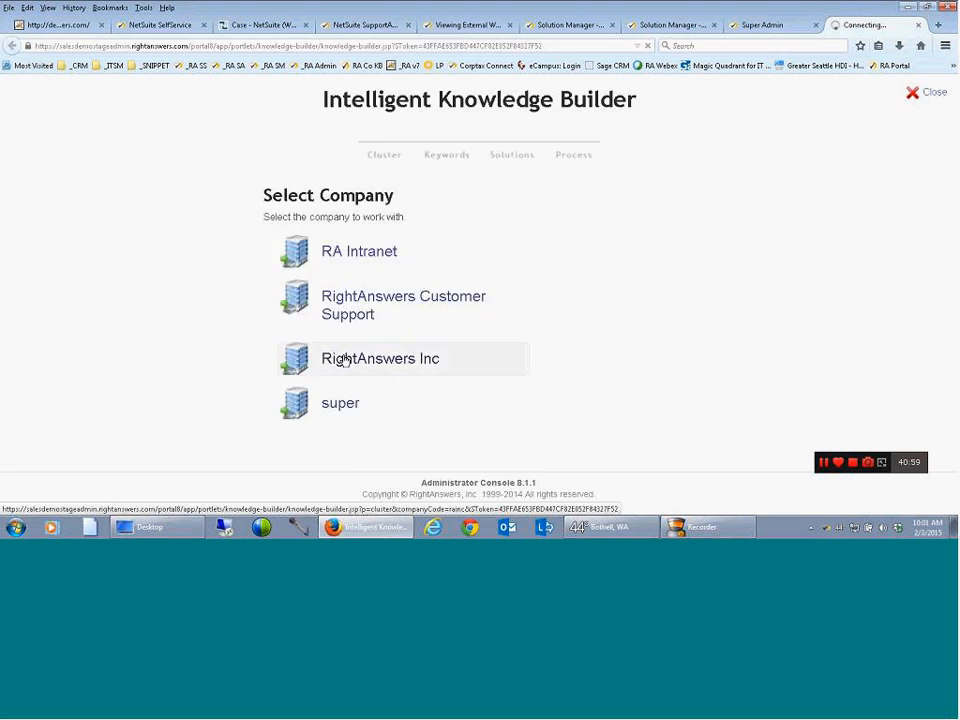
left_click(860, 232)
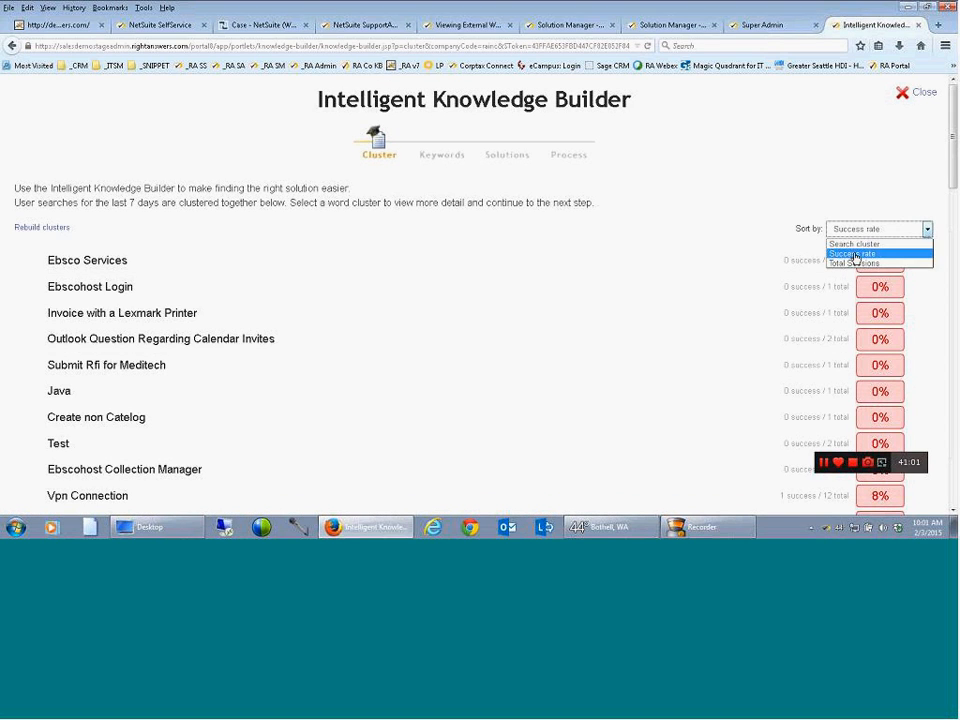
left_click(853, 264)
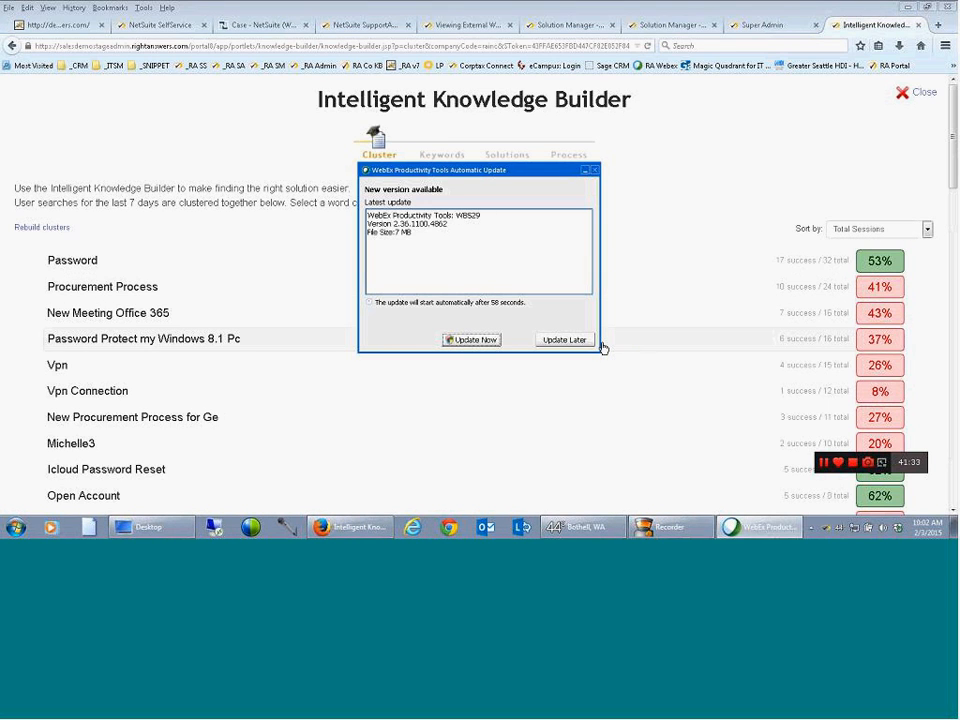
left_click(580, 340)
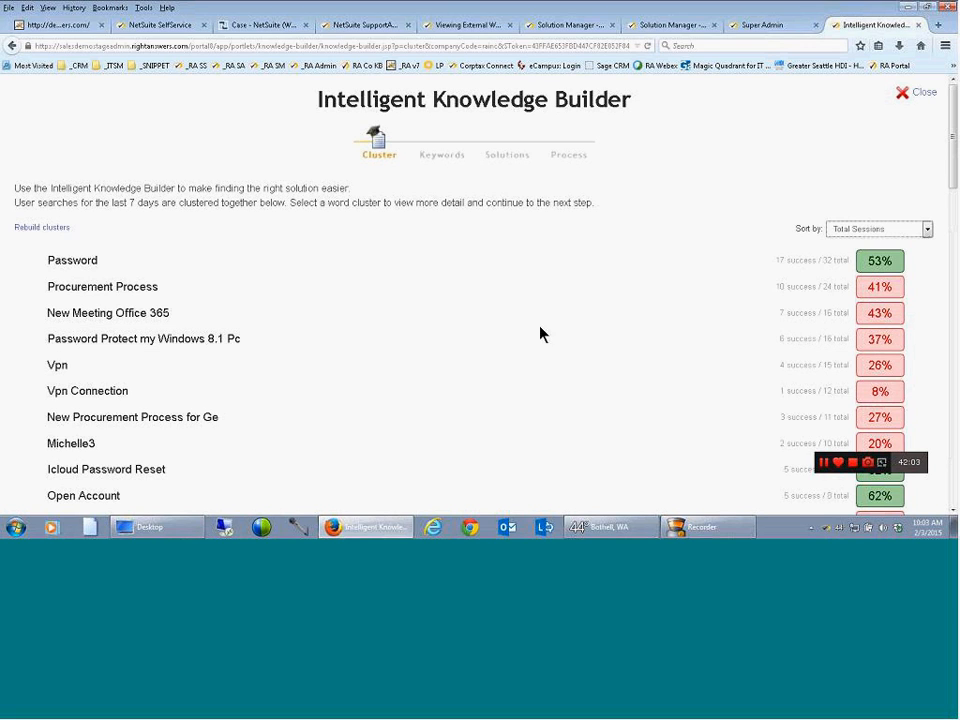
Examine the Procurement Process cluster's search phrases and the 28-Jan-2015 05:10 session details under "new procurement process for ge"
left_click(128, 297)
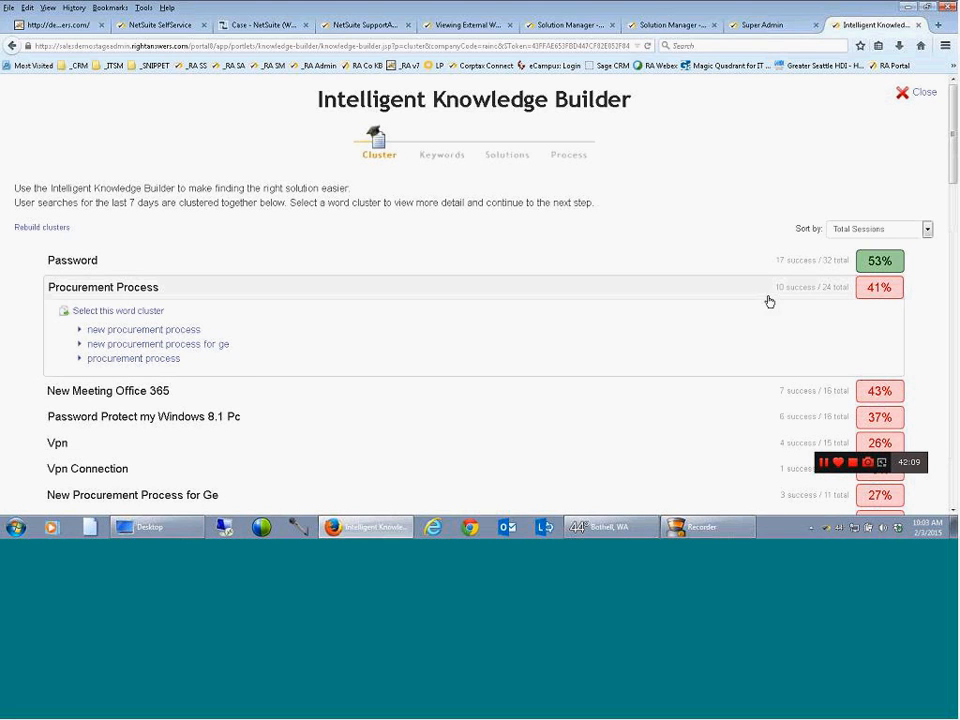
left_click(148, 331)
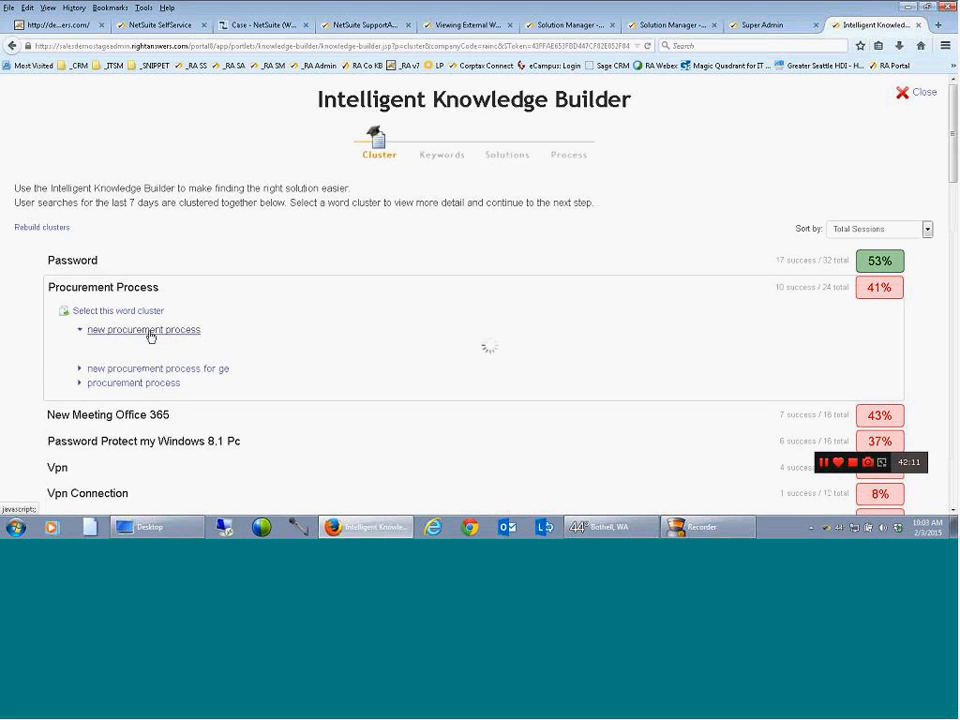
left_click(152, 360)
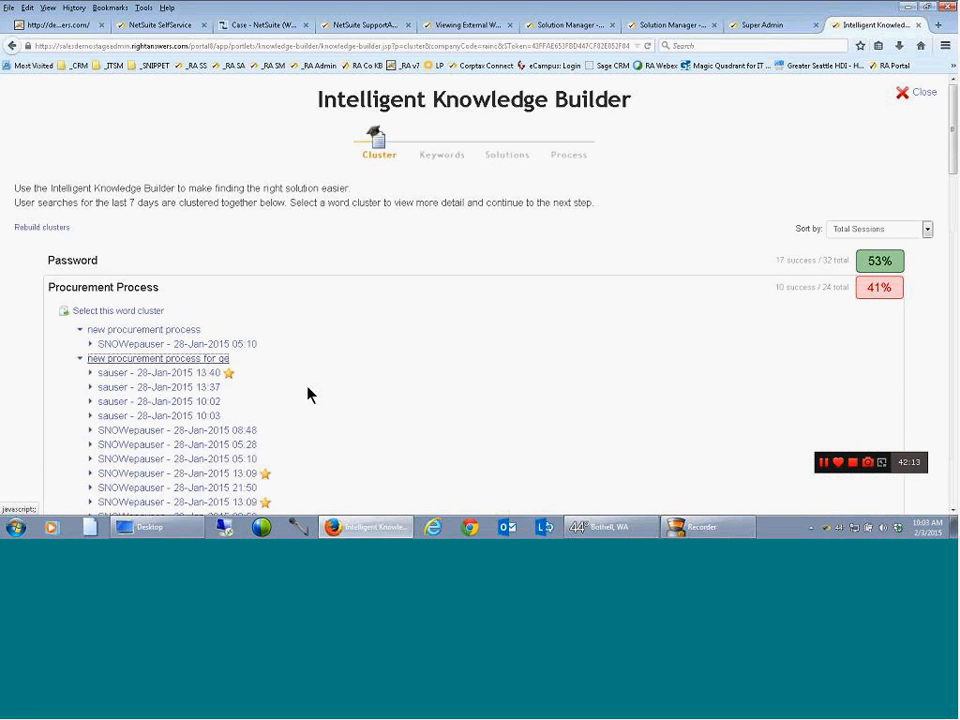
scroll(128, 322, "down", 3)
left_click(134, 295)
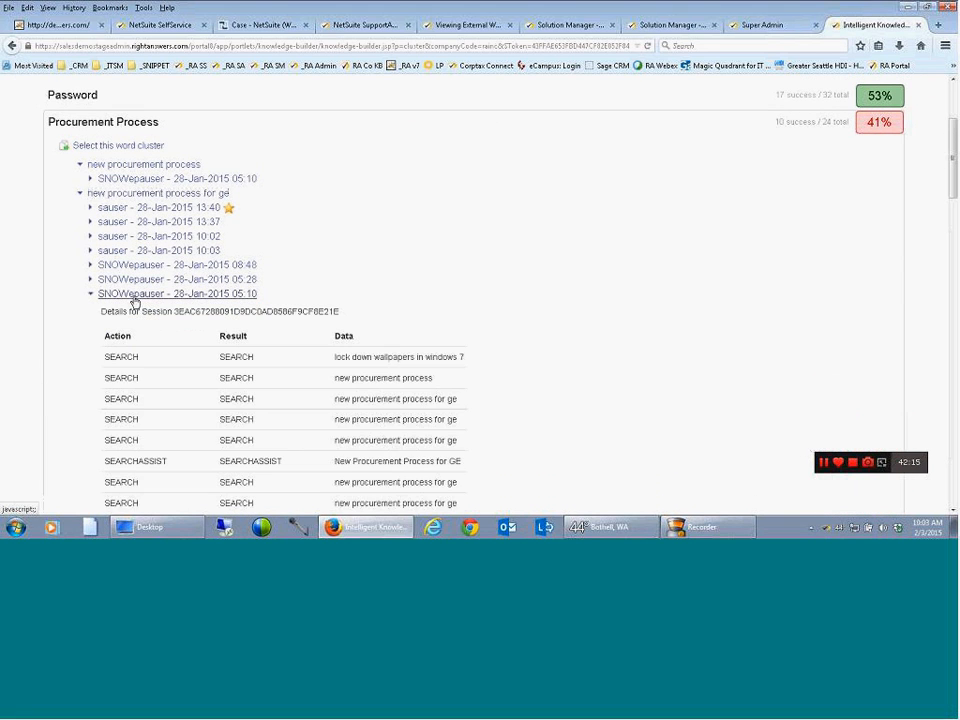
scroll(348, 317, "down", 2)
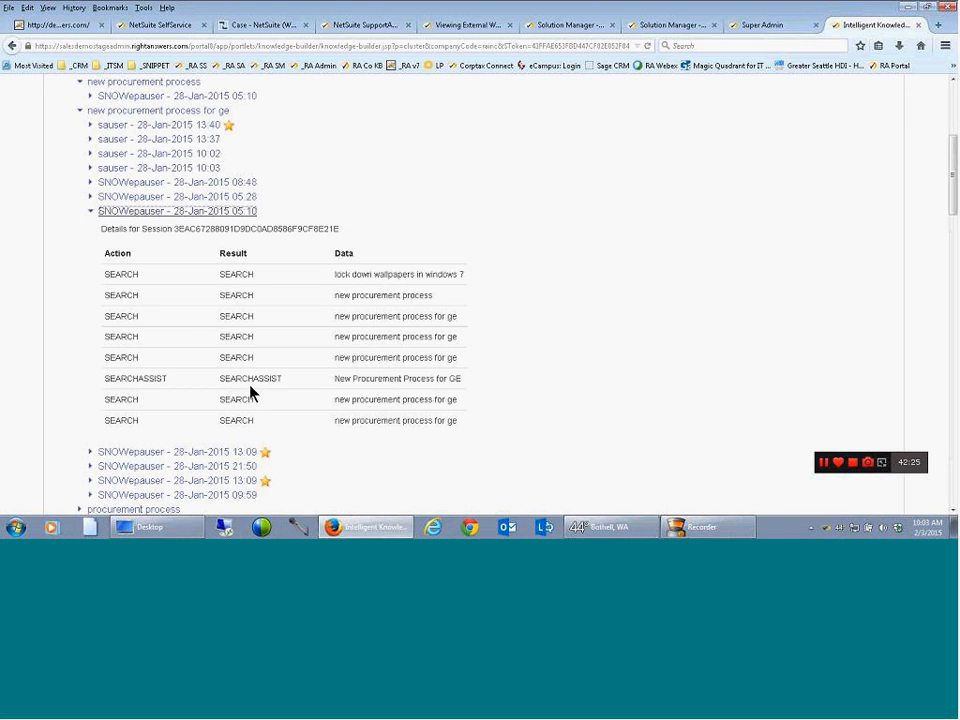
scroll(251, 390, "up", 1)
scroll(251, 382, "up", 4)
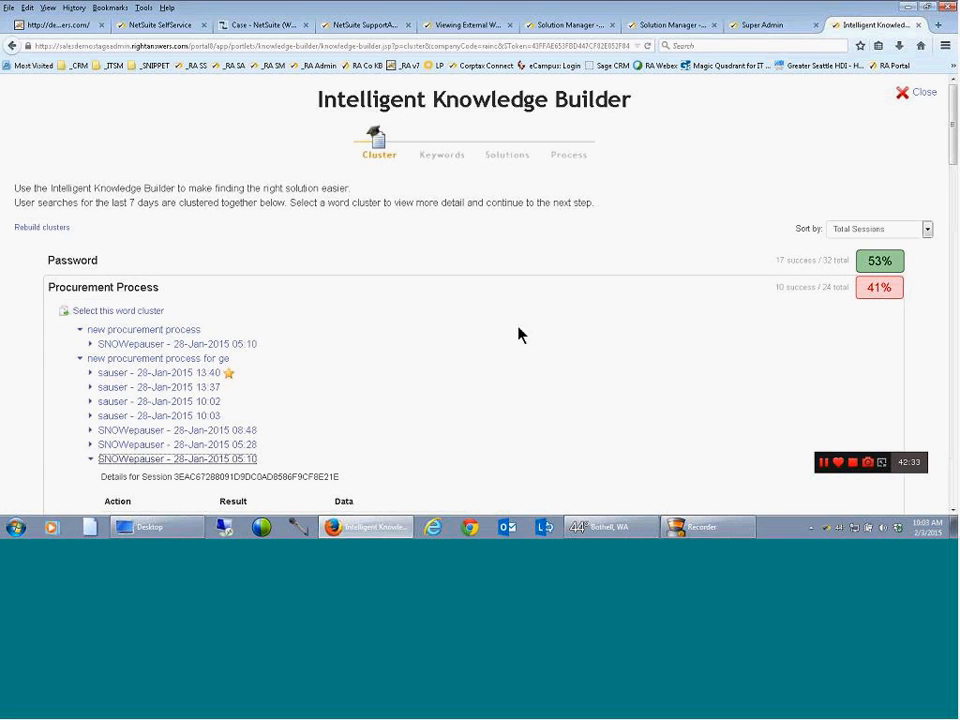
Select the Procurement Process cluster with keyword "new procurement process", review the existing solutions it could update, and close the builder without finishing
left_click(132, 315)
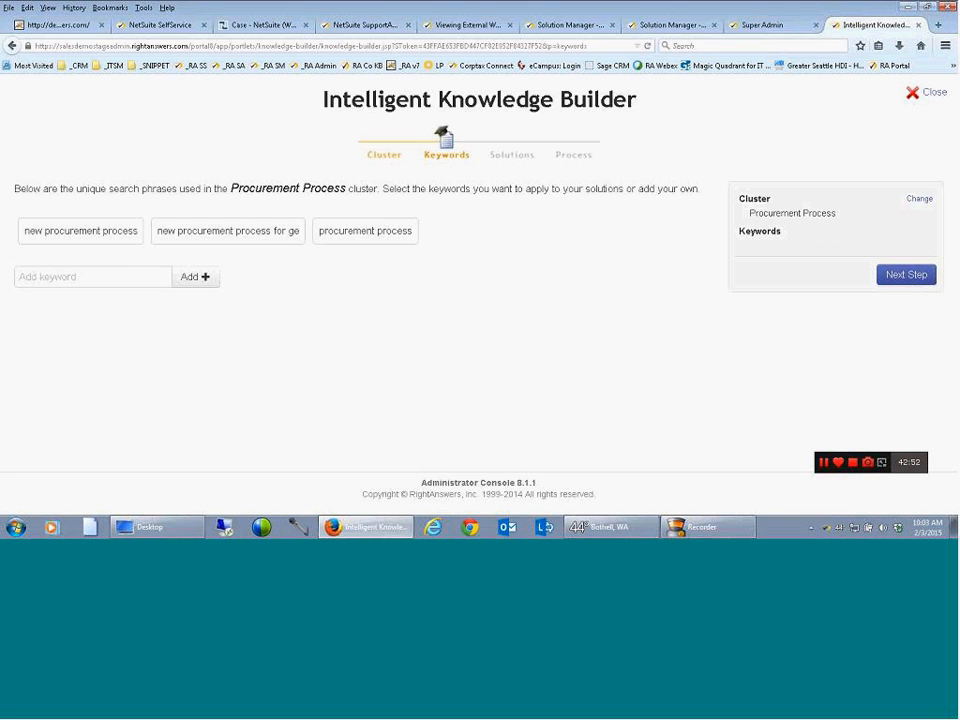
left_click(66, 236)
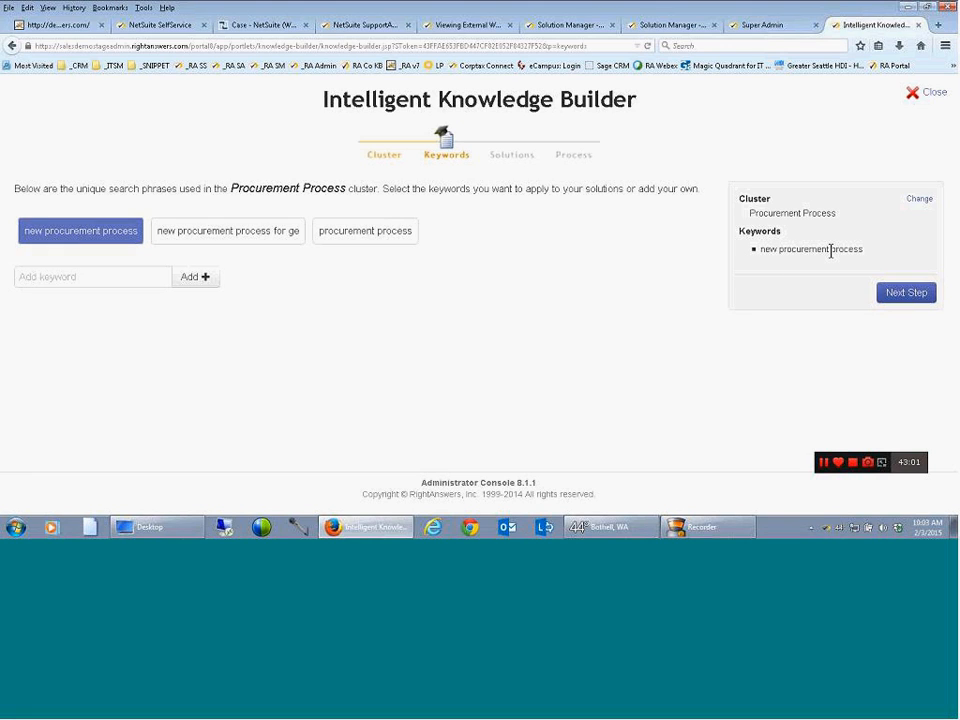
left_click(880, 294)
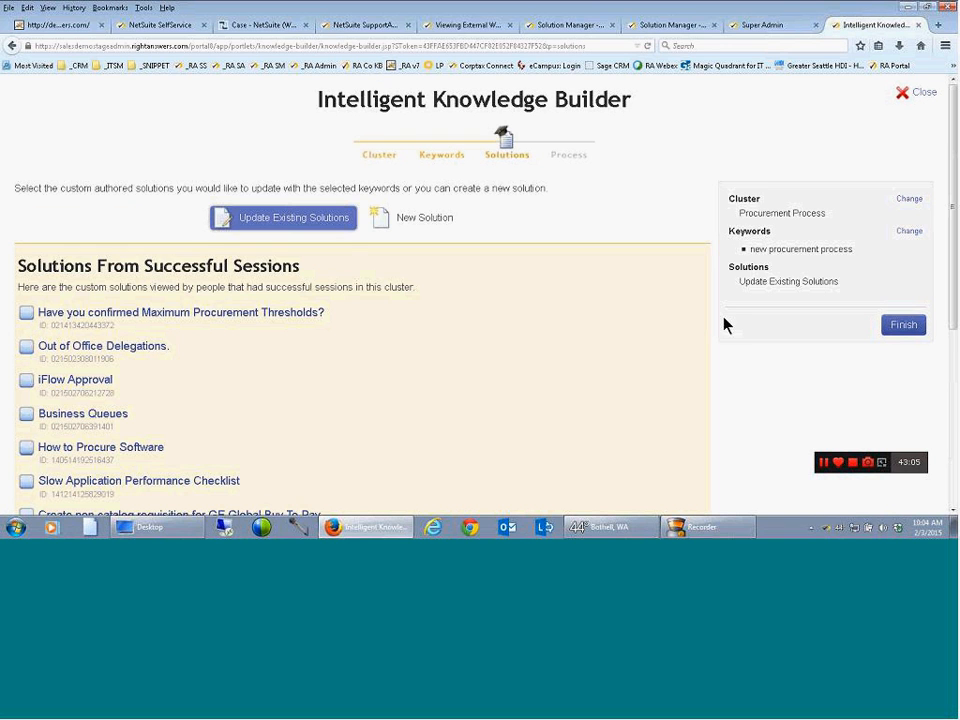
scroll(463, 336, "down", 3)
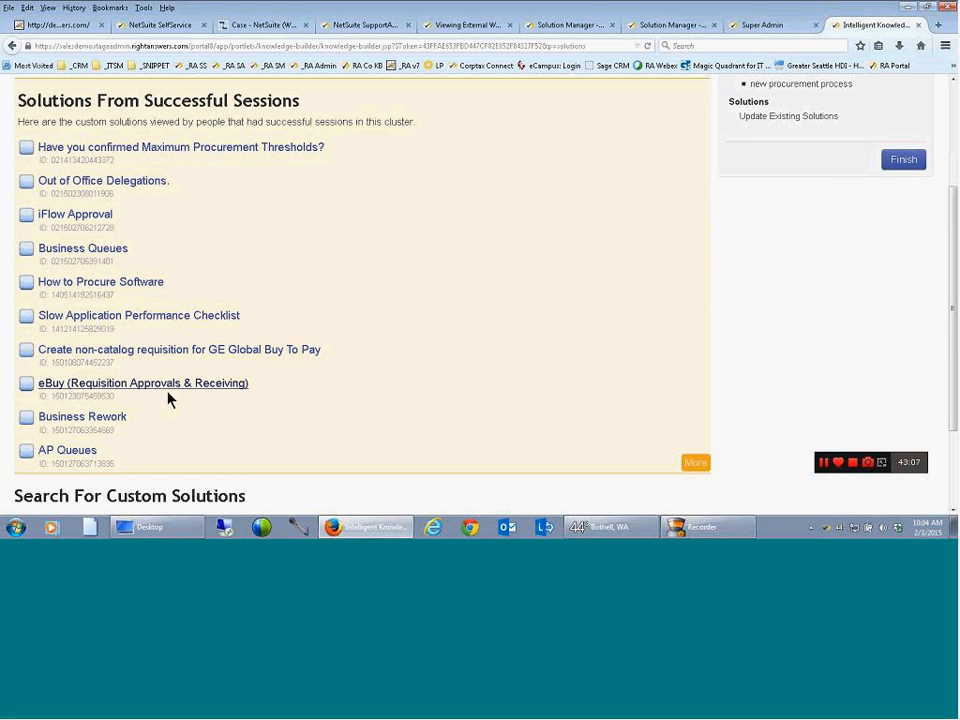
scroll(364, 266, "up", 3)
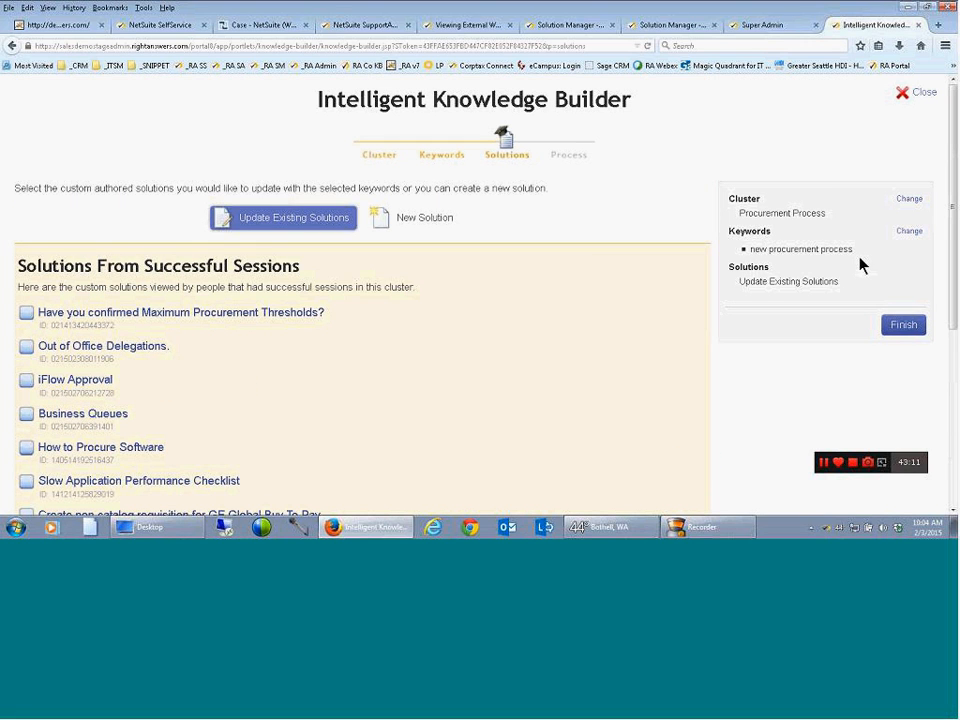
left_click(932, 95)
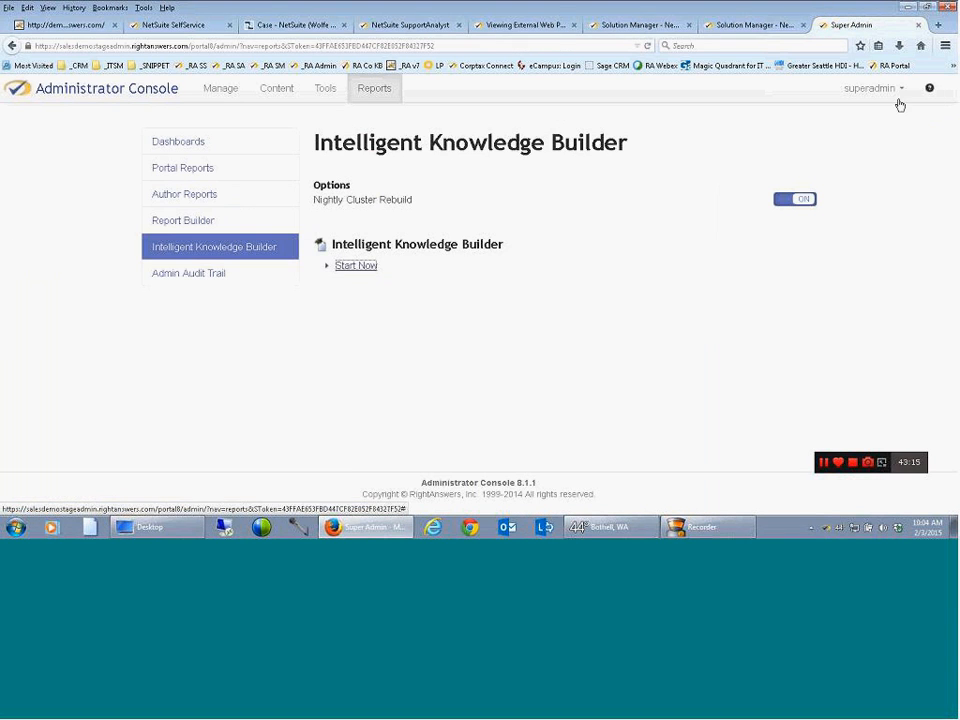
Restart the Intelligent Knowledge Builder for RightAnswers Inc and sort the clusters by Total Sessions
left_click(350, 267)
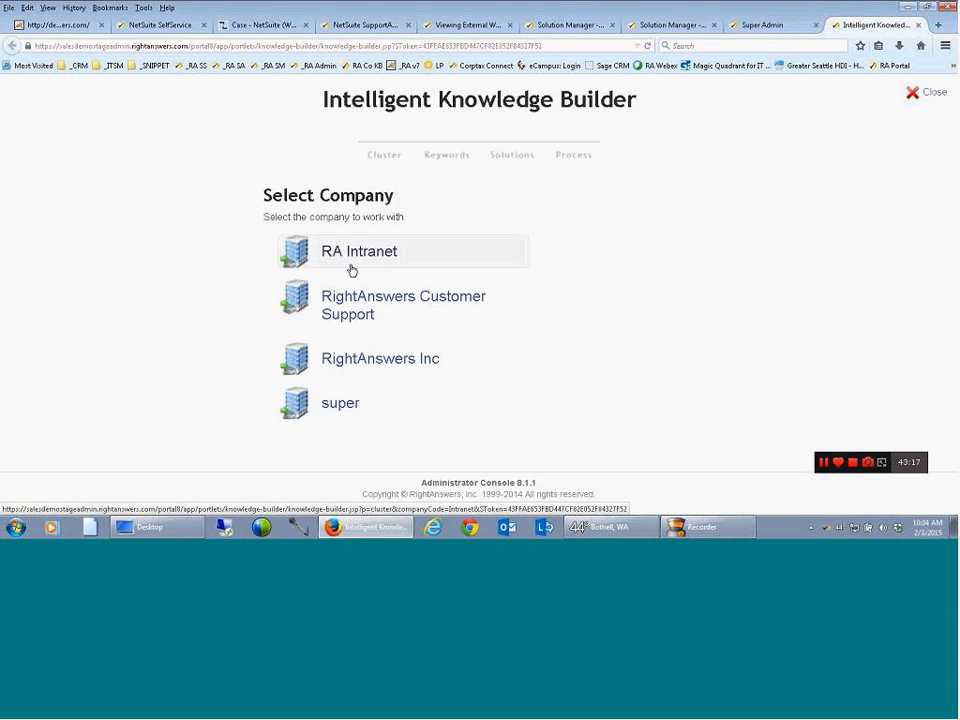
left_click(458, 360)
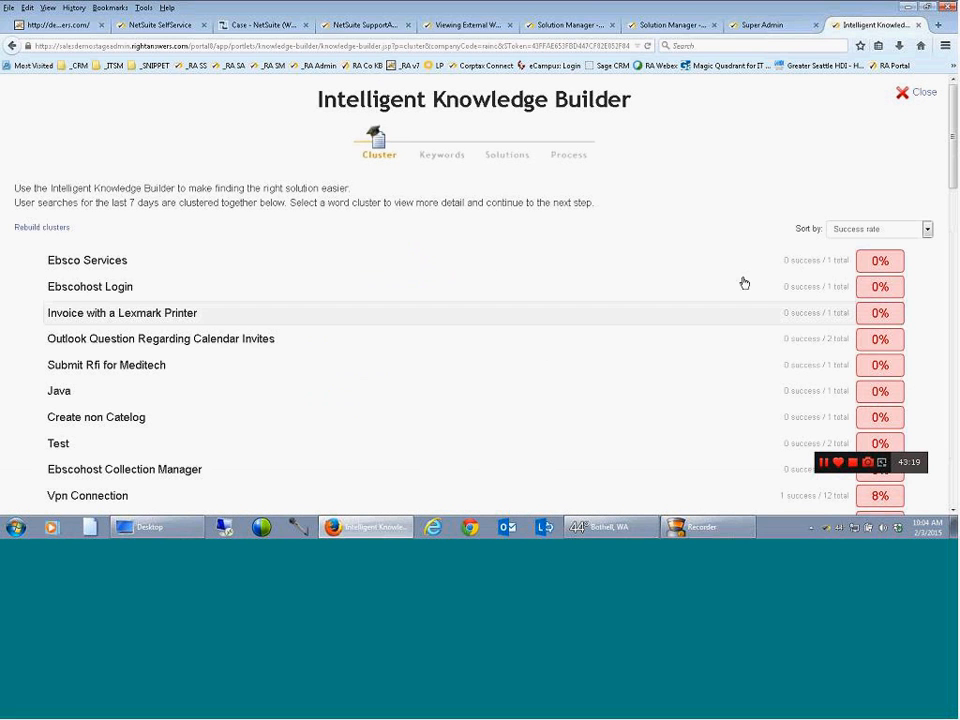
left_click(864, 229)
left_click(859, 265)
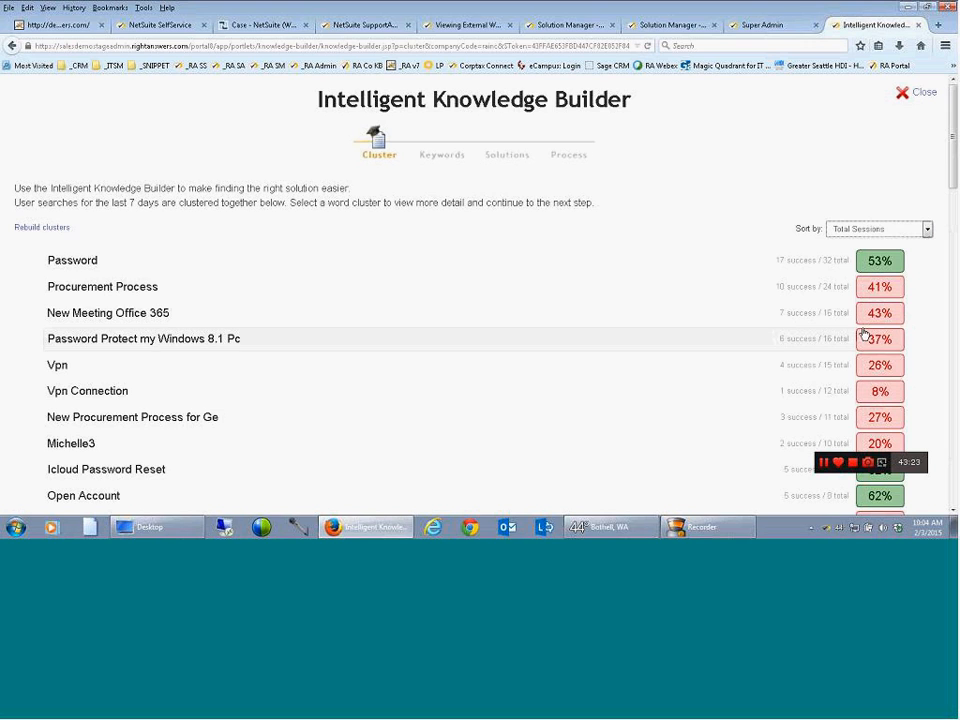
Inspect the session details for "lock down wallpapers in windows 7" in the Password Protect my Windows 8.1 Pc cluster
left_click(148, 339)
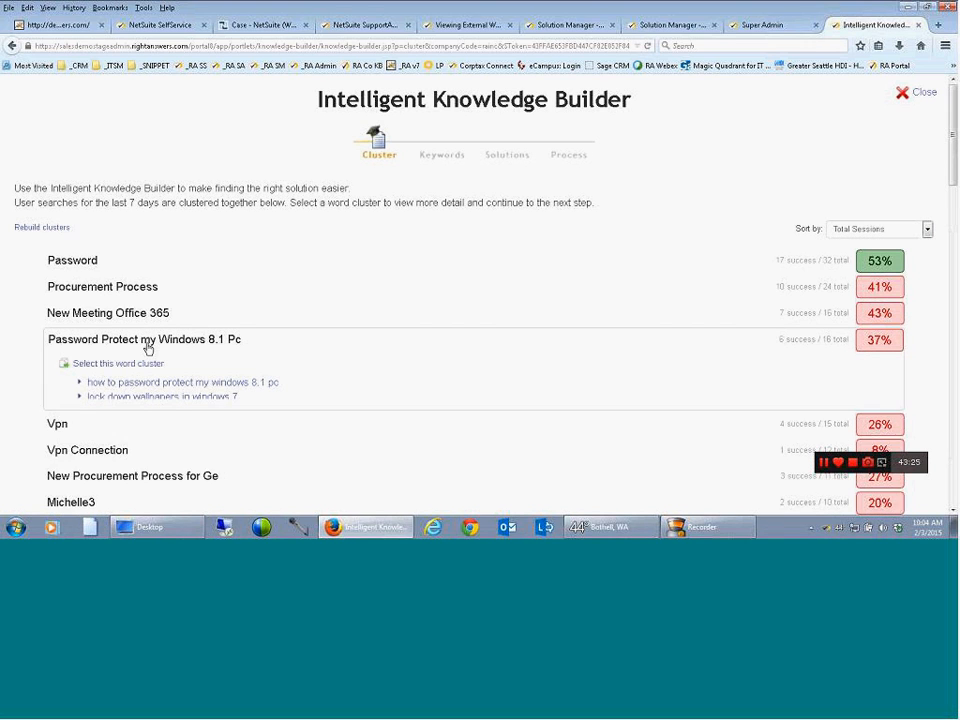
left_click(137, 399)
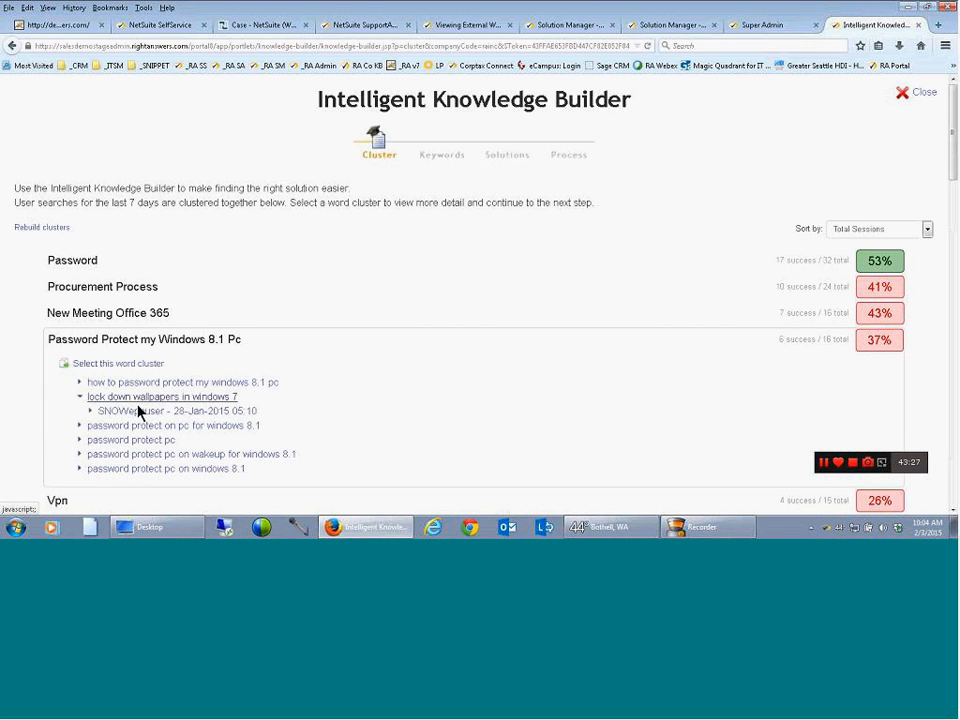
left_click(138, 412)
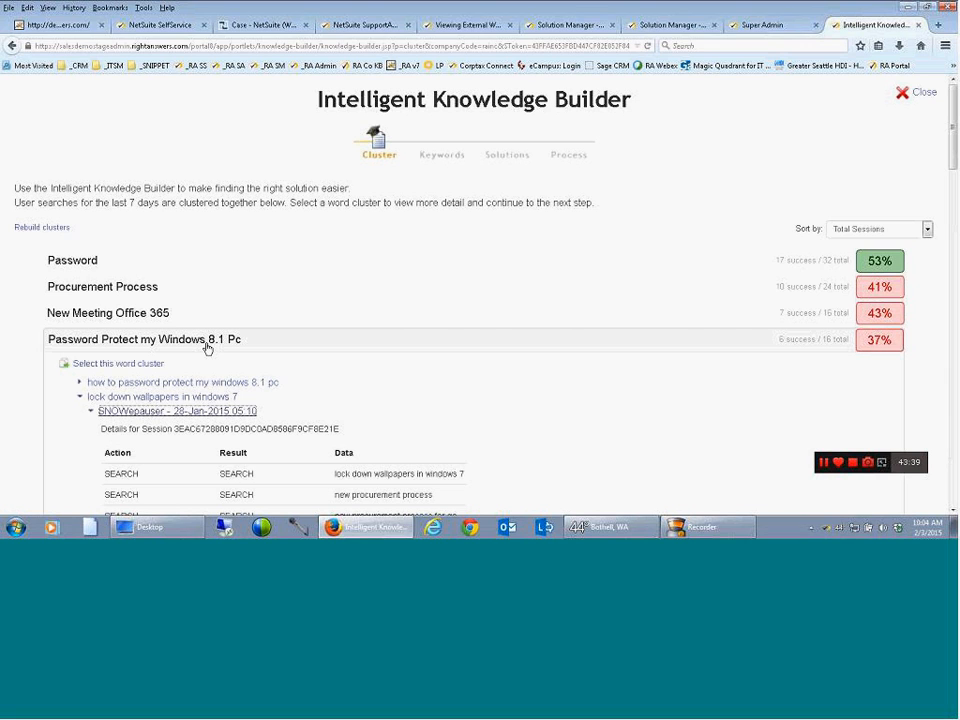
Return to the company selection, reopen the RightAnswers Inc clusters and sort them by Total Sessions
left_click(13, 45)
left_click(340, 360)
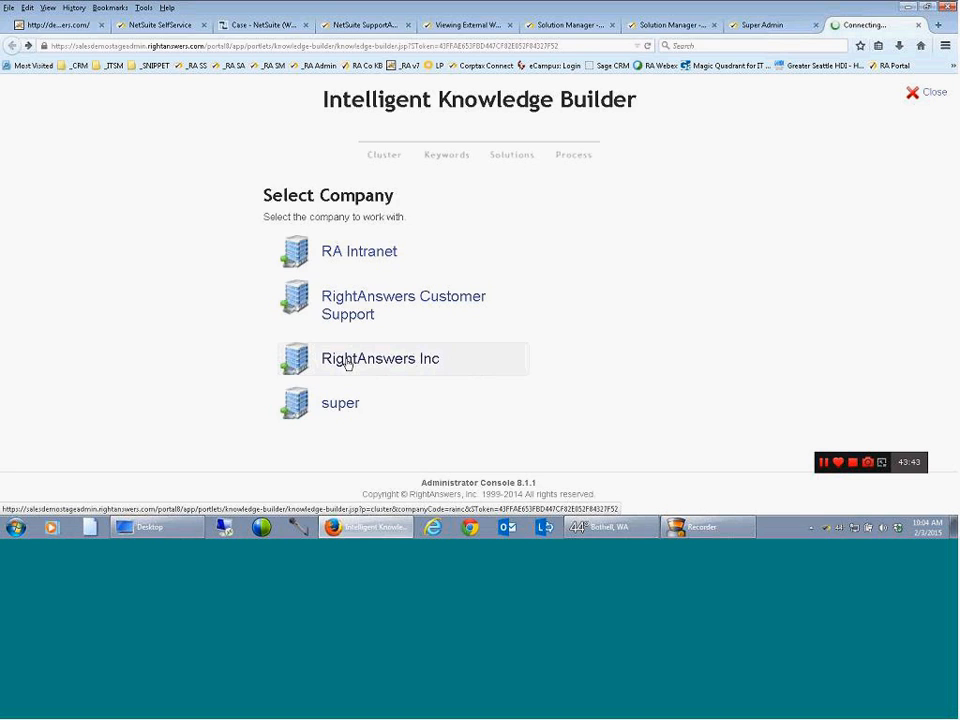
left_click(921, 229)
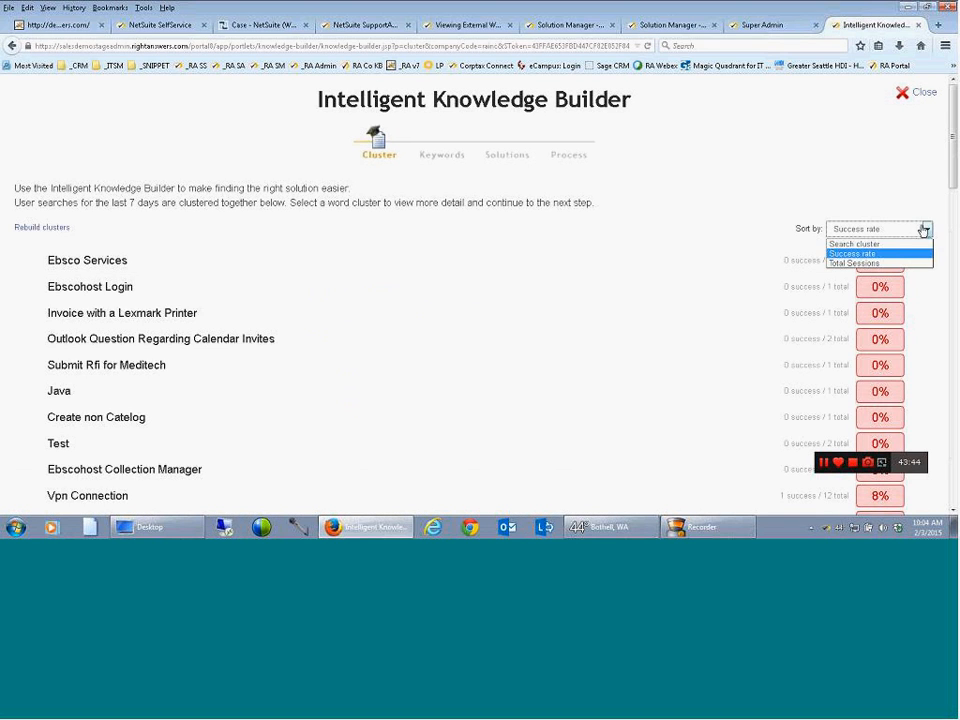
left_click(858, 262)
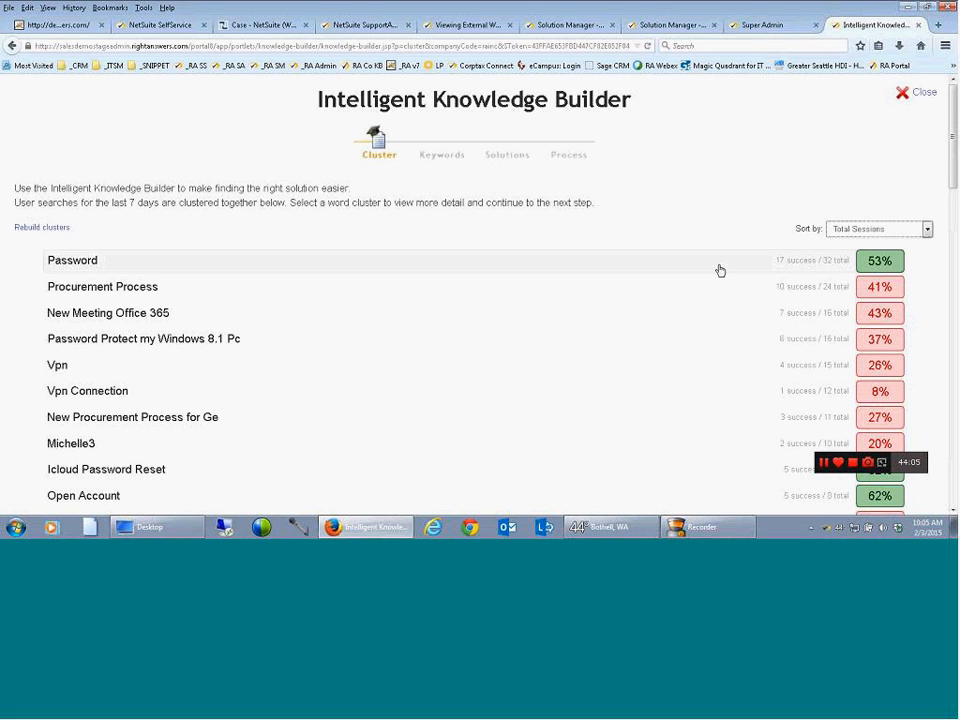
left_click(853, 463)
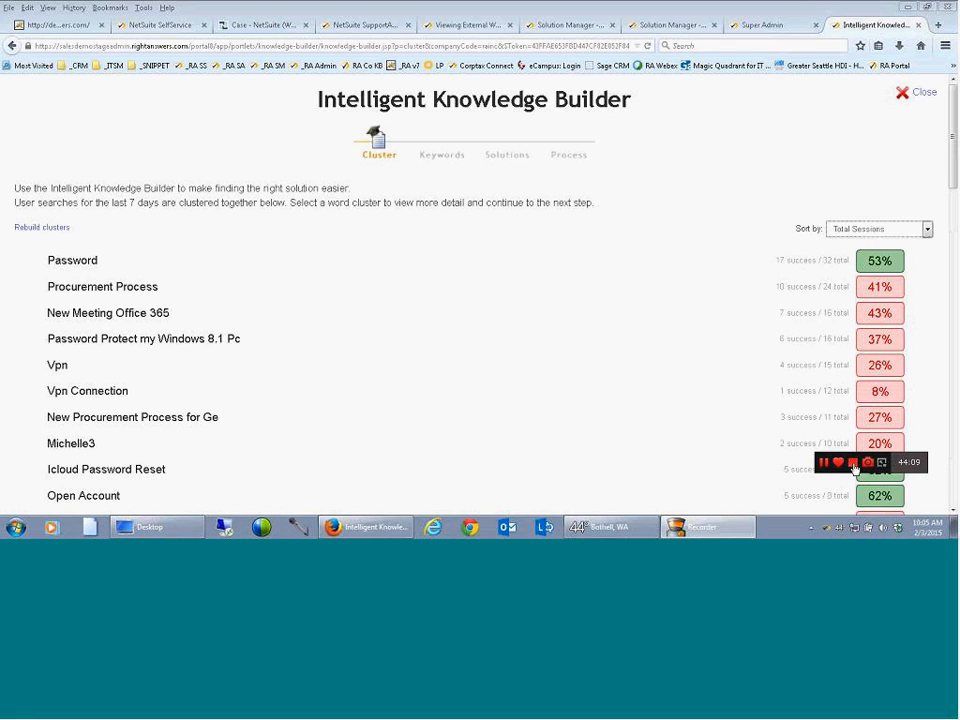